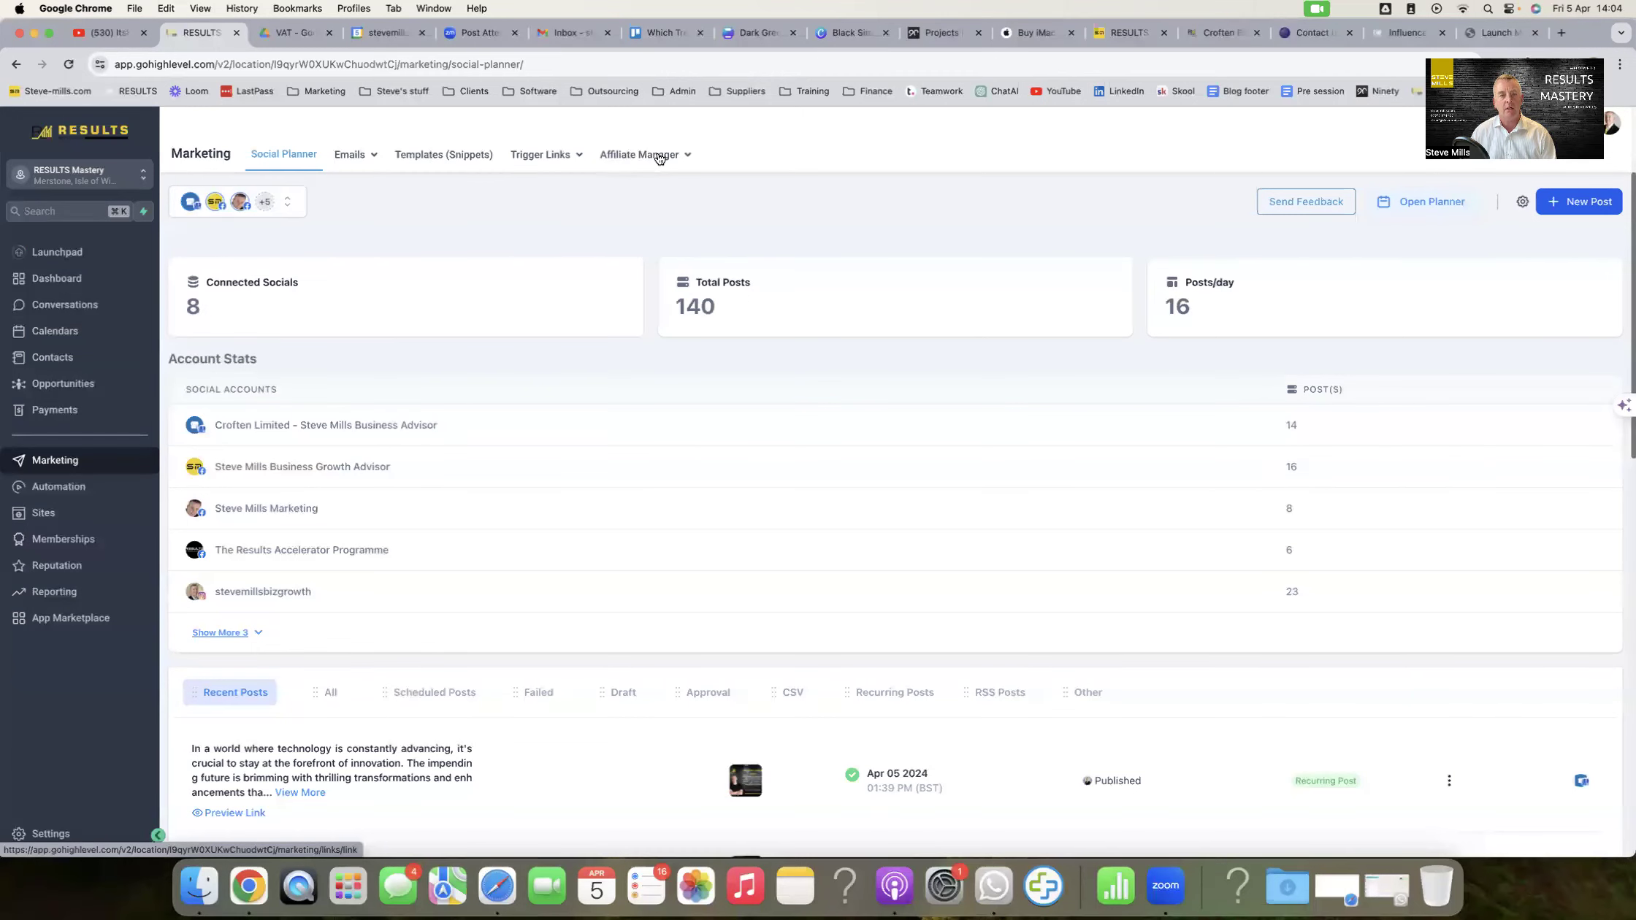
# - Expand the account stats to list all connected social accounts, and start creating a new social post
pyautogui.moveTo(650, 157)
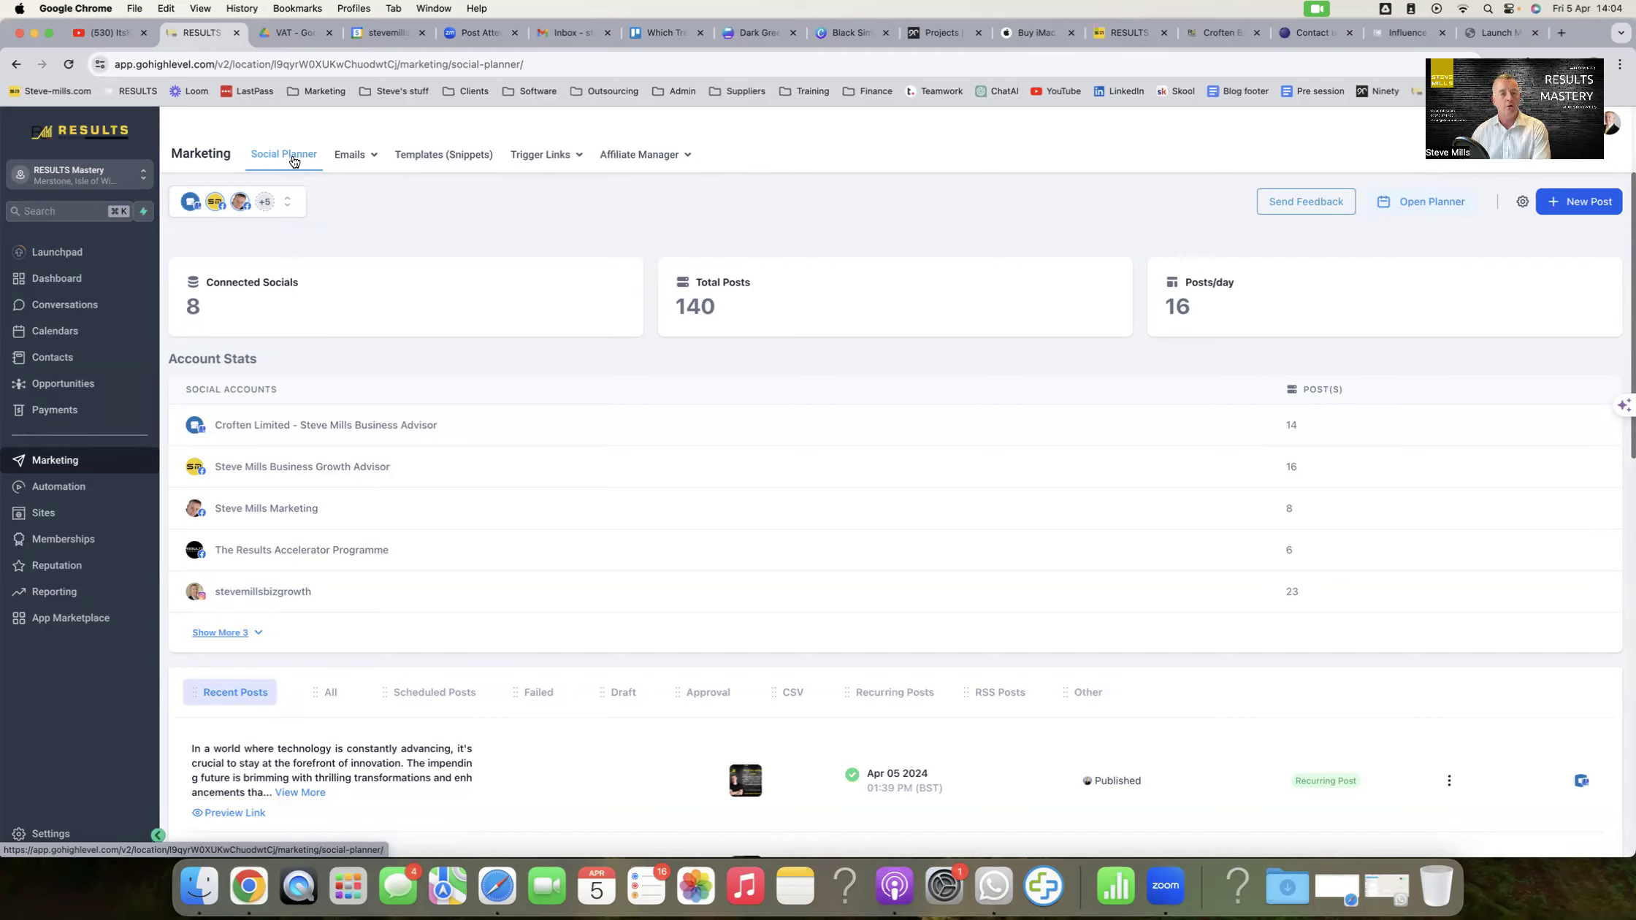
pyautogui.click(222, 633)
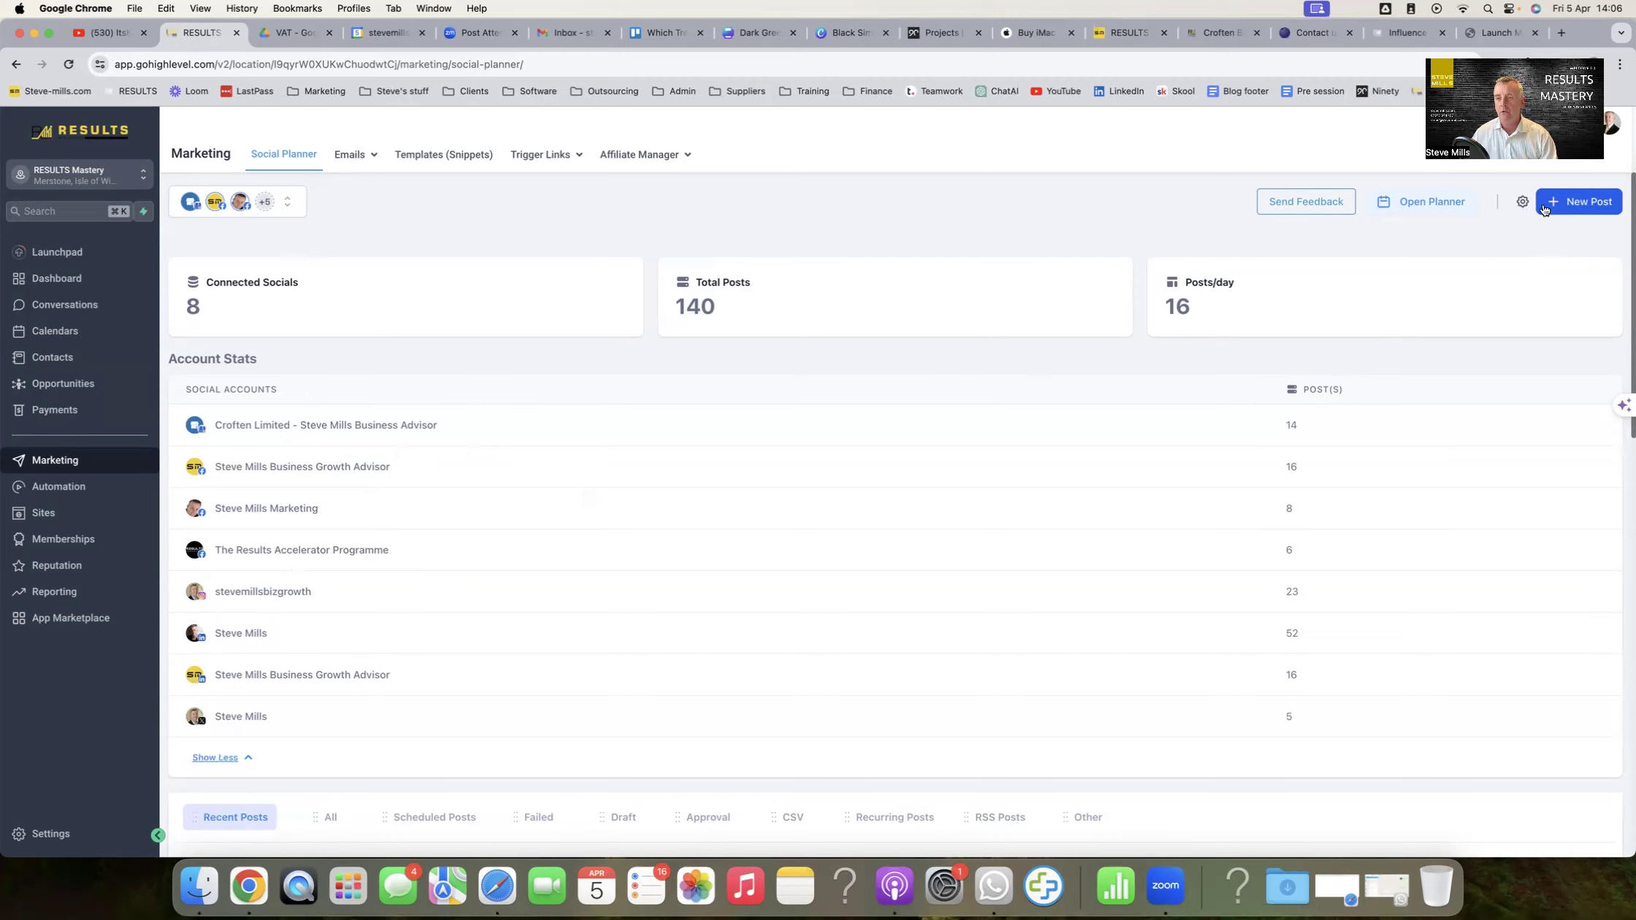
pyautogui.click(1586, 207)
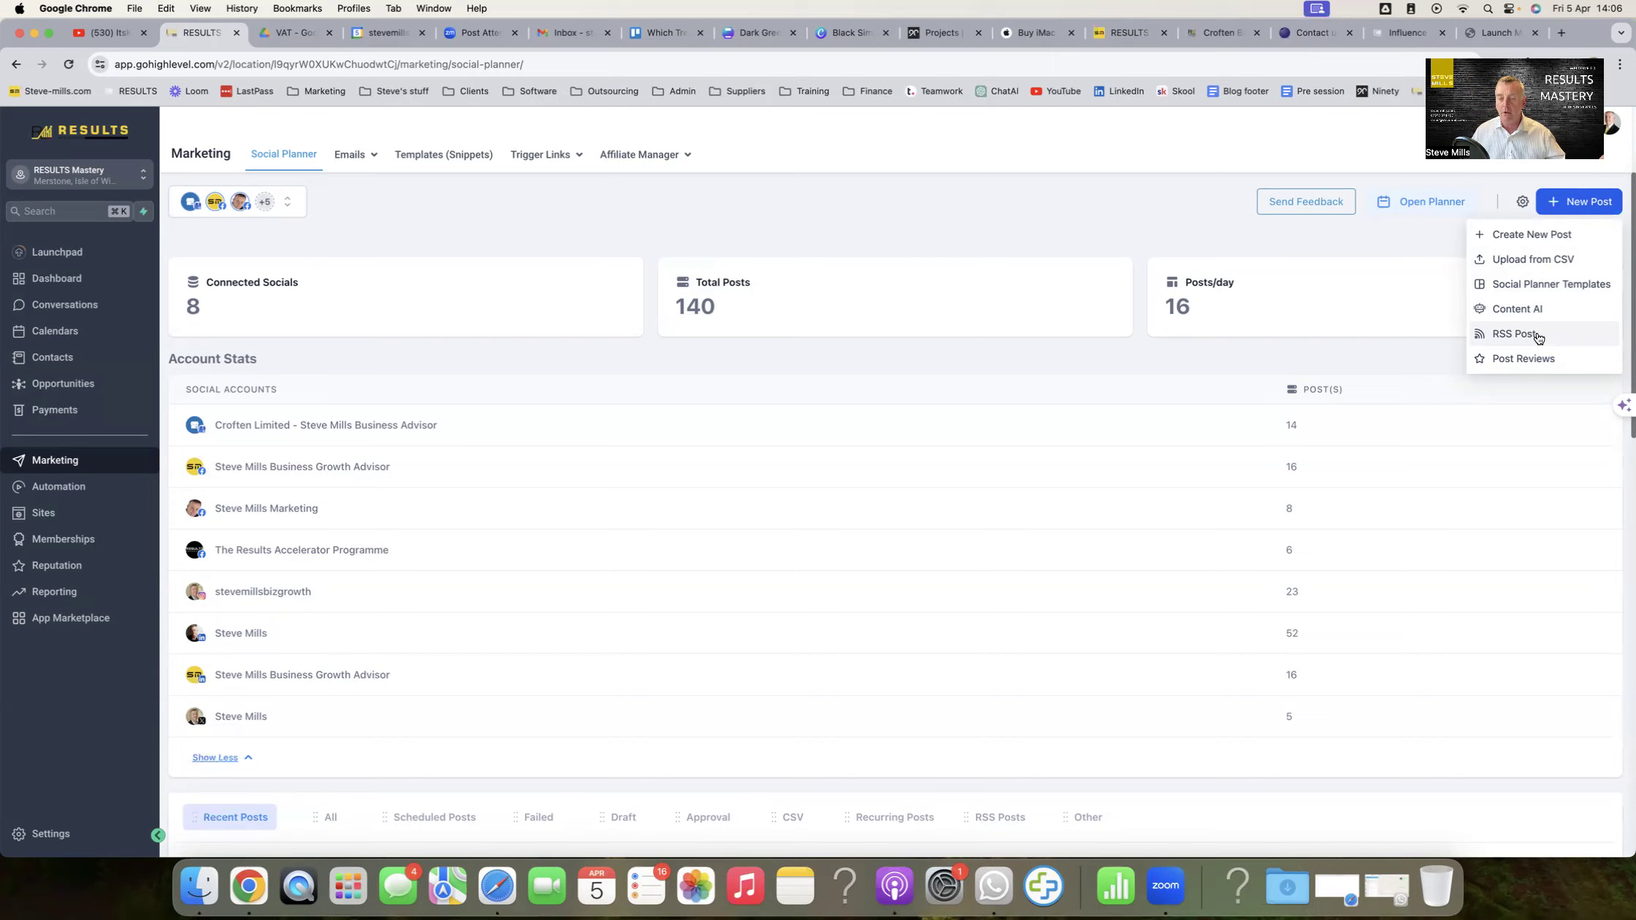
pyautogui.click(1538, 337)
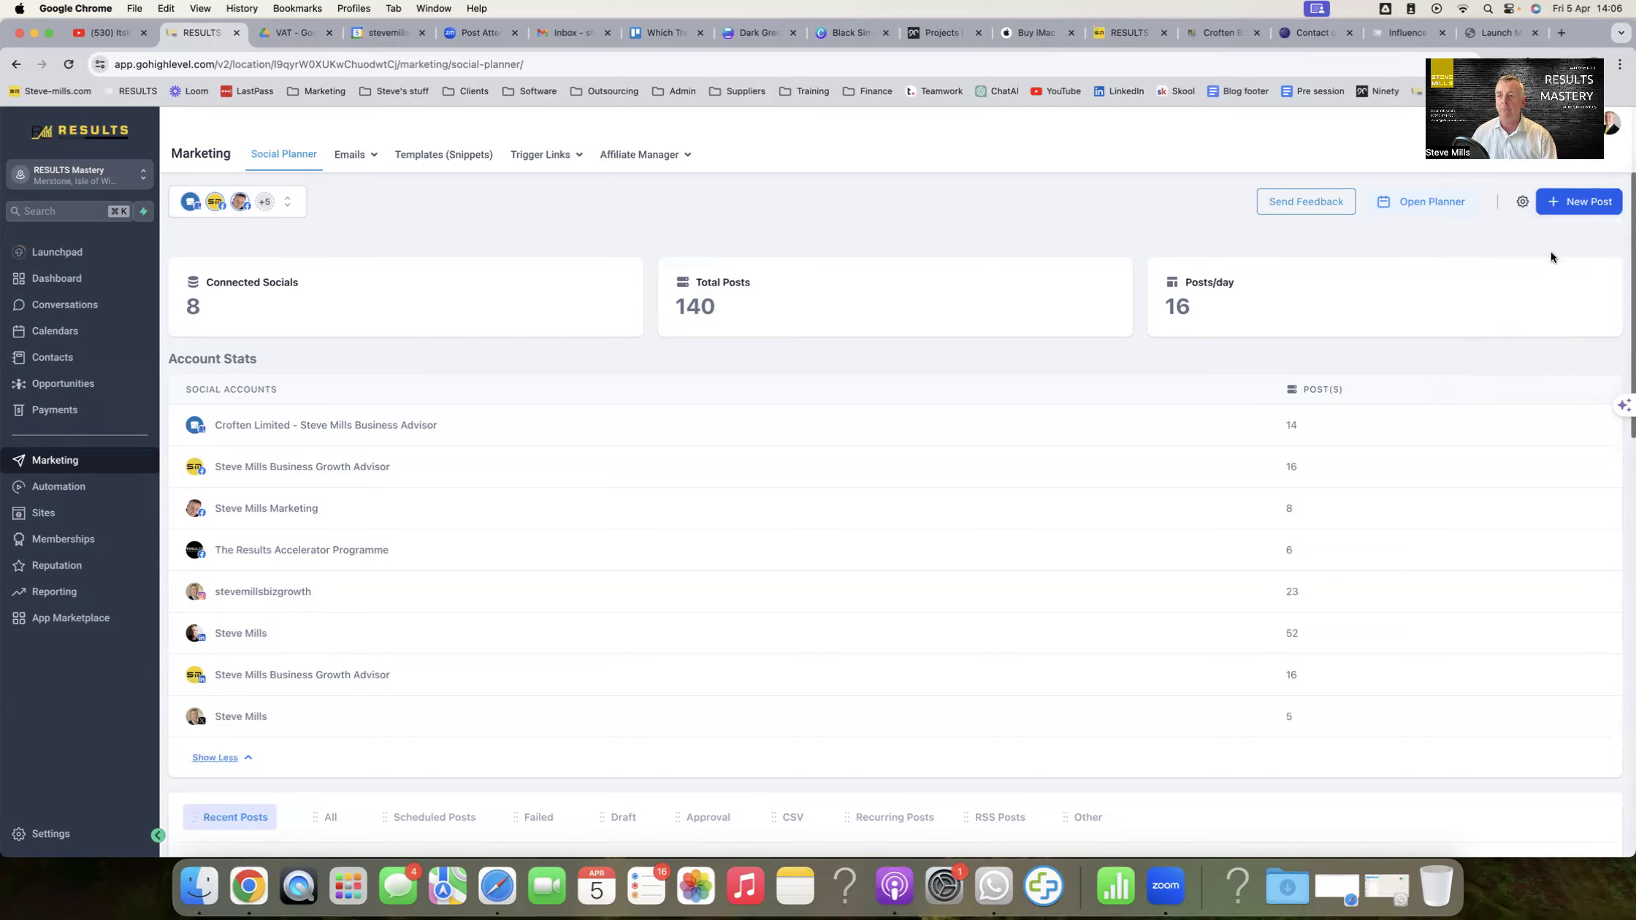
pyautogui.click(1581, 205)
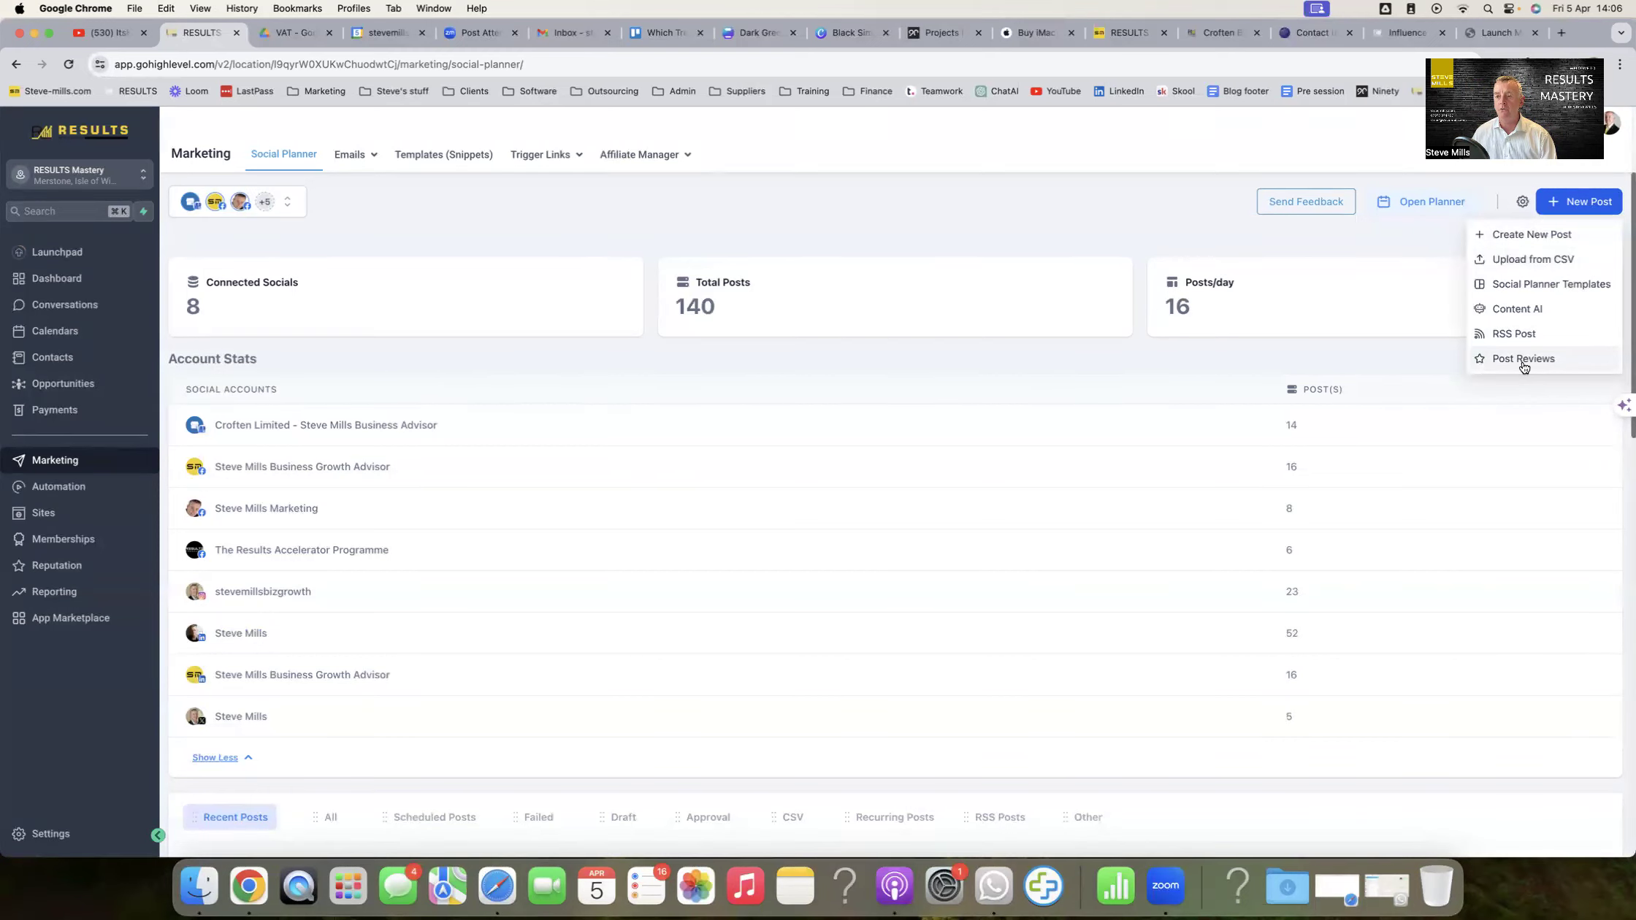
pyautogui.click(1525, 235)
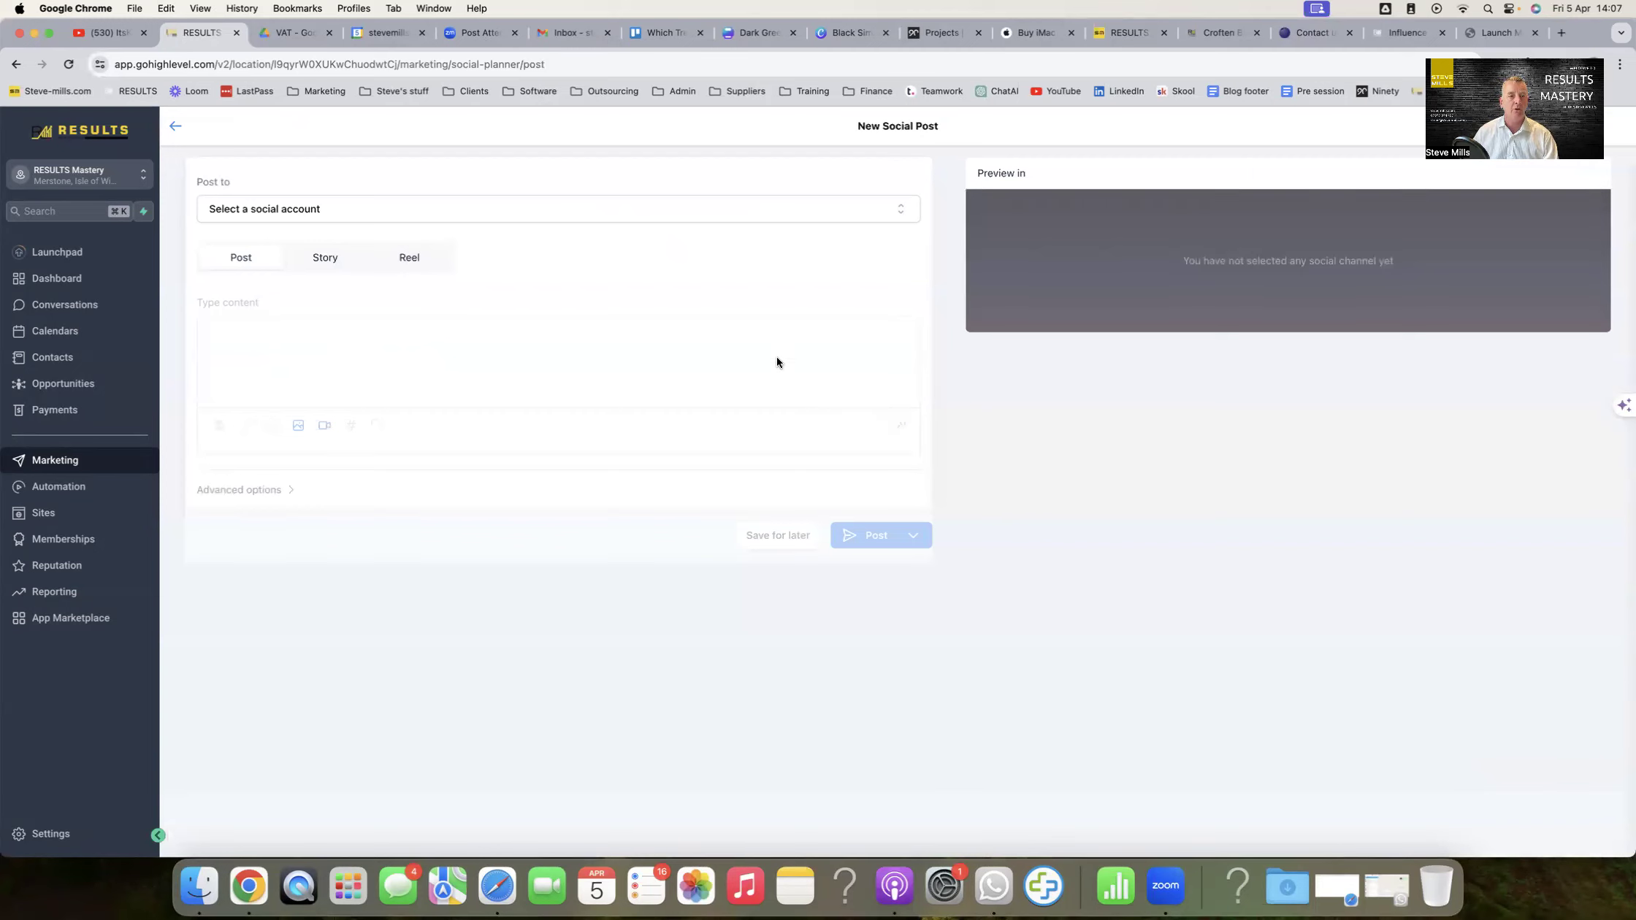
# - Set the post to publish to all connected social accounts except the X account
pyautogui.click(351, 212)
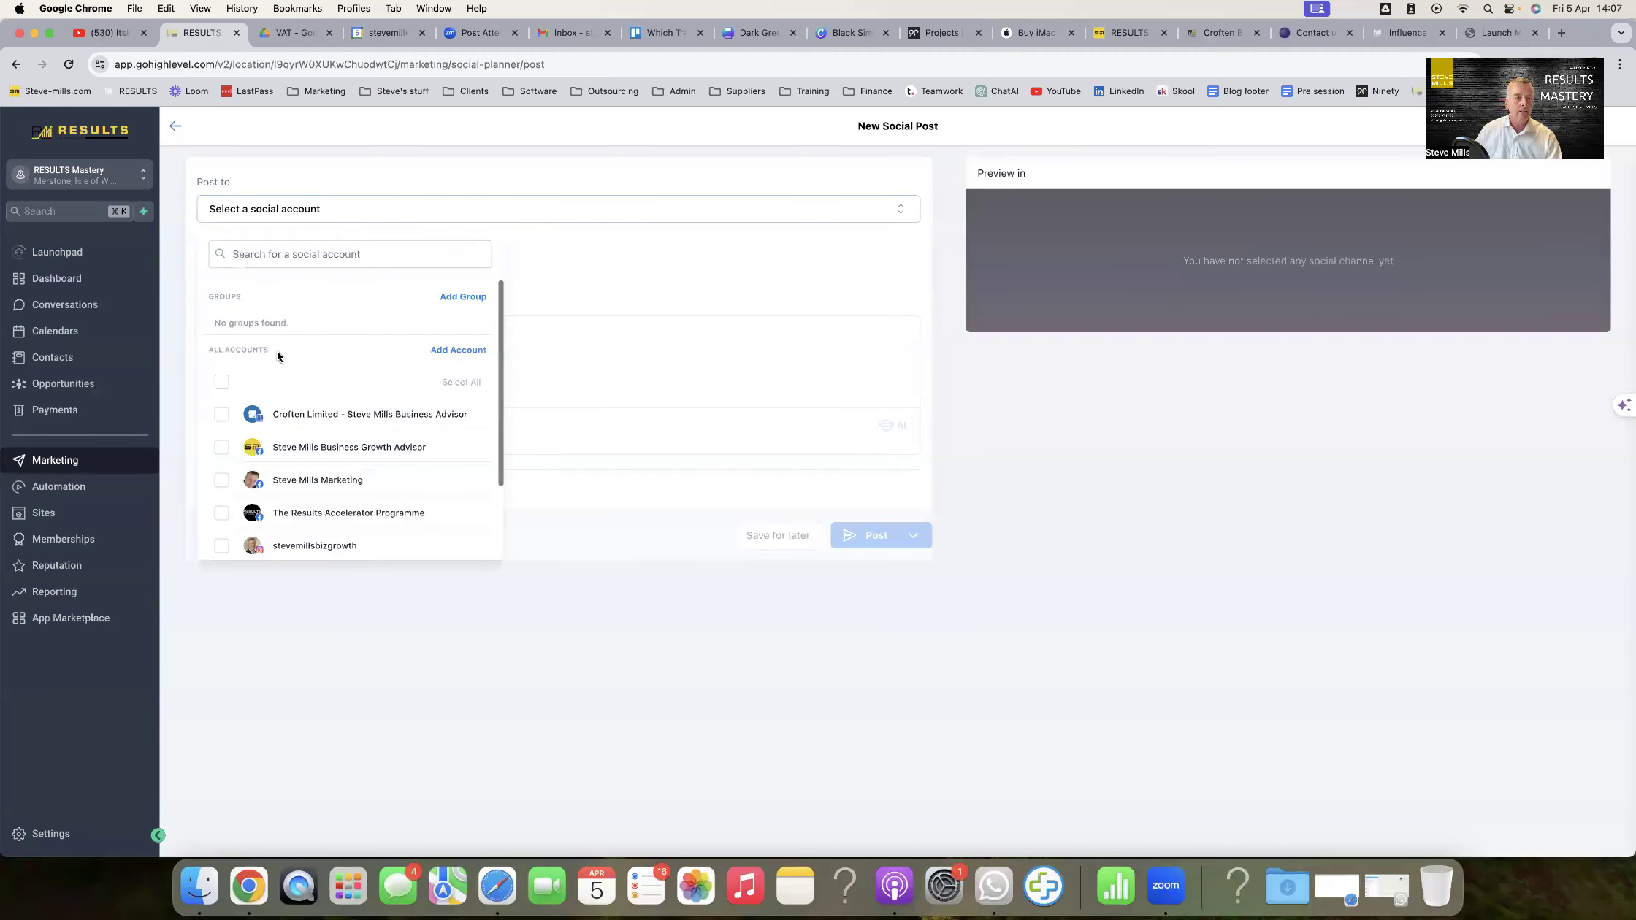
pyautogui.click(222, 382)
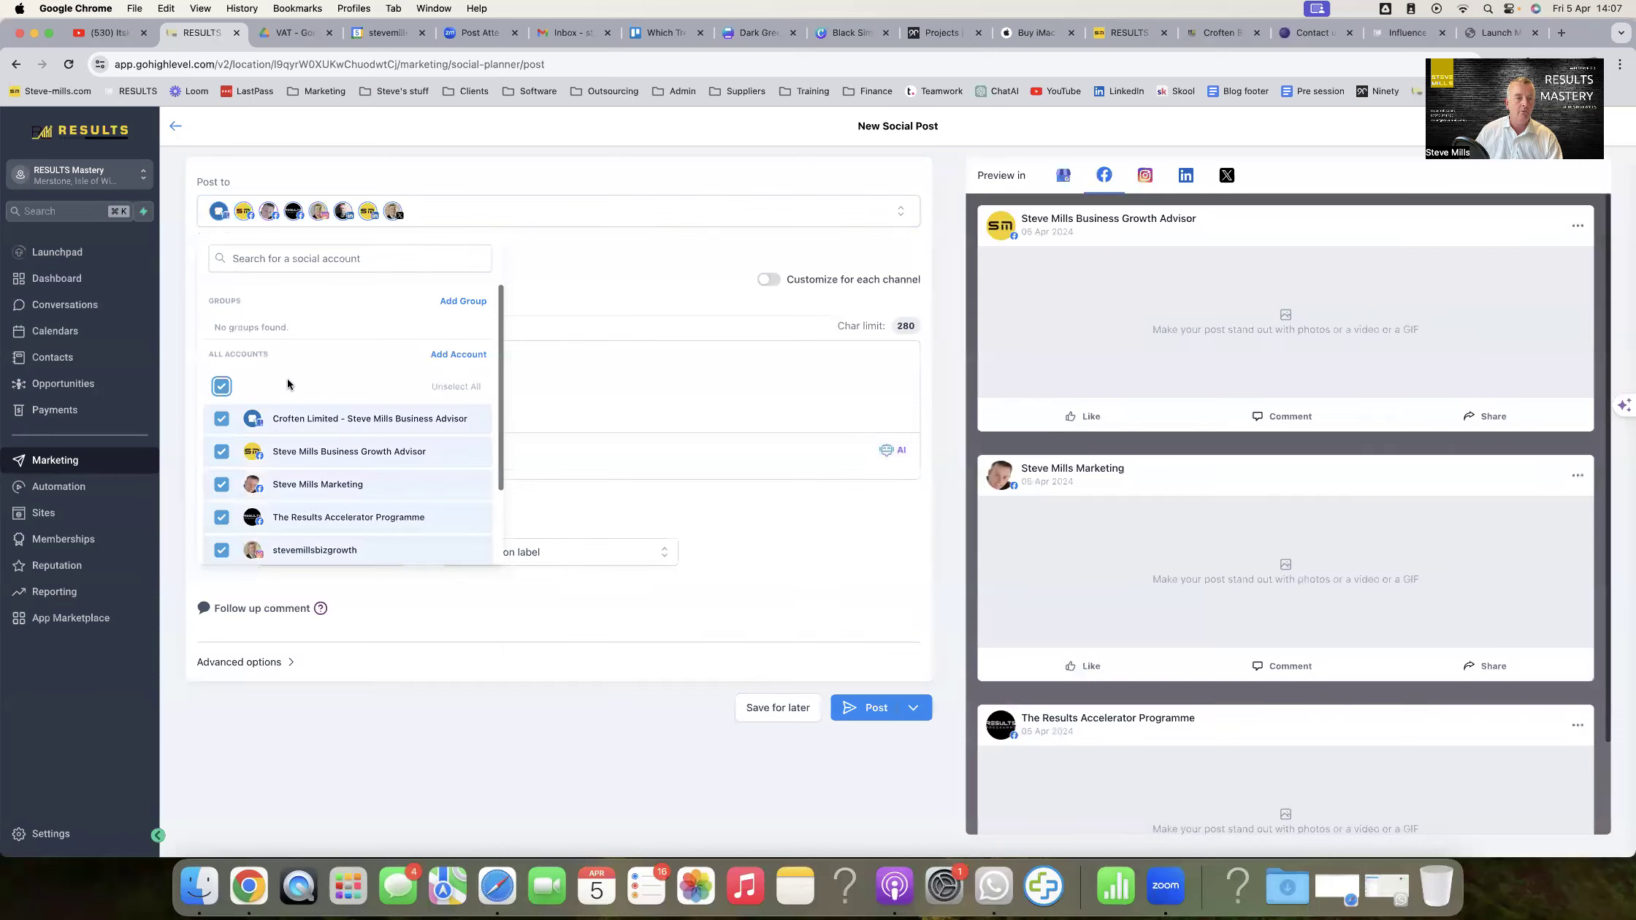
pyautogui.scroll(-2, 291, 386)
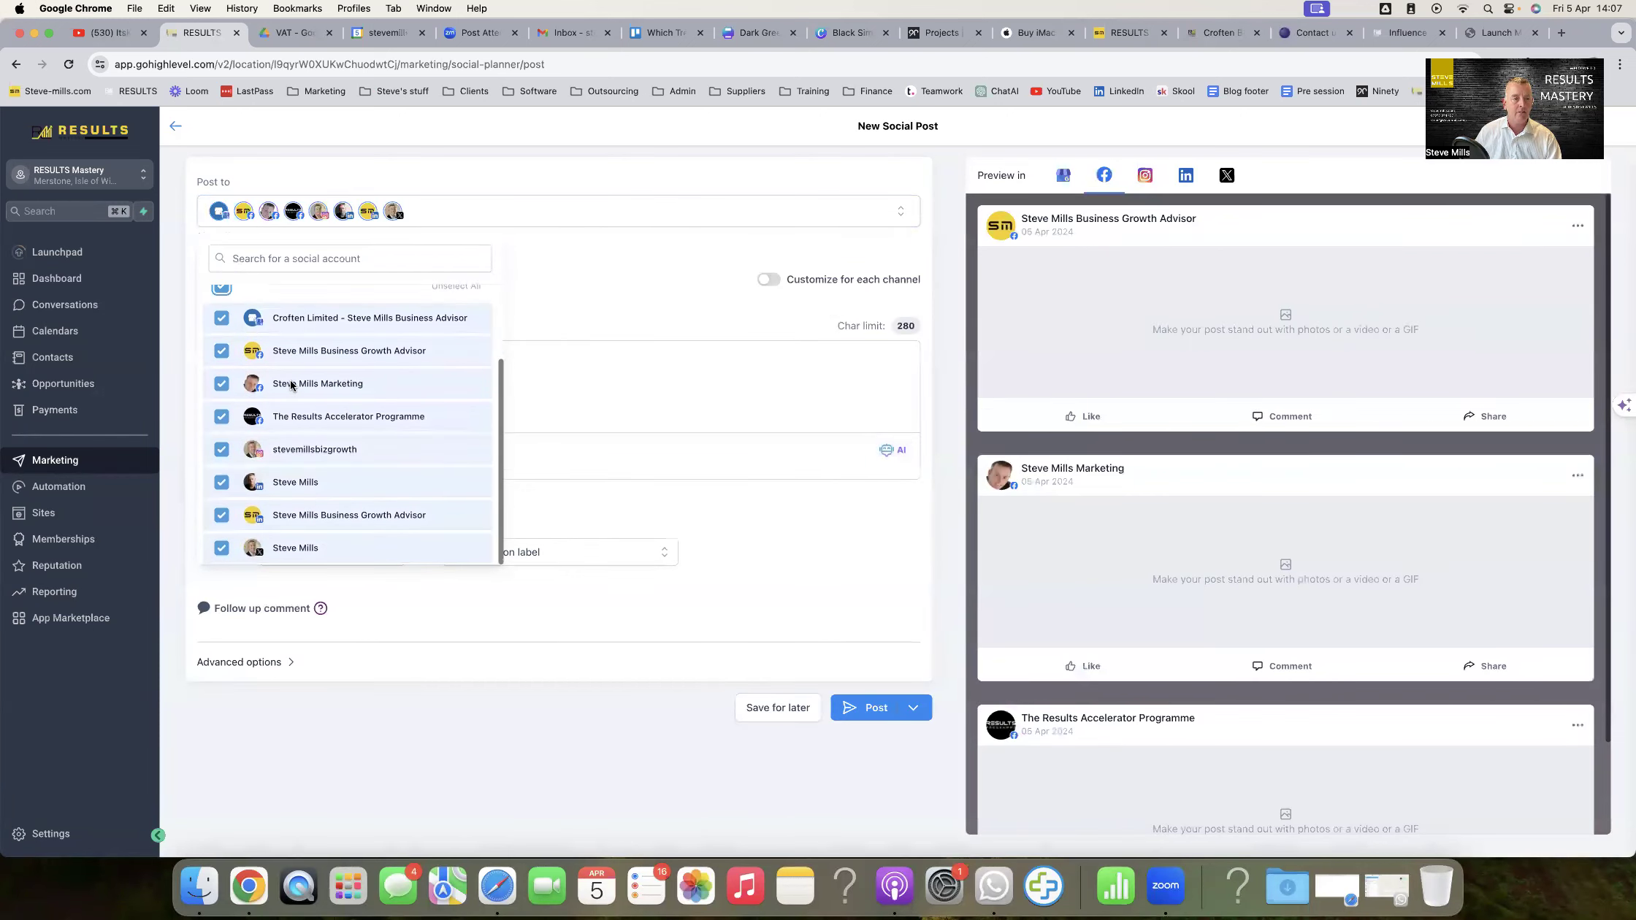
pyautogui.scroll(1, 291, 385)
pyautogui.scroll(-1, 290, 386)
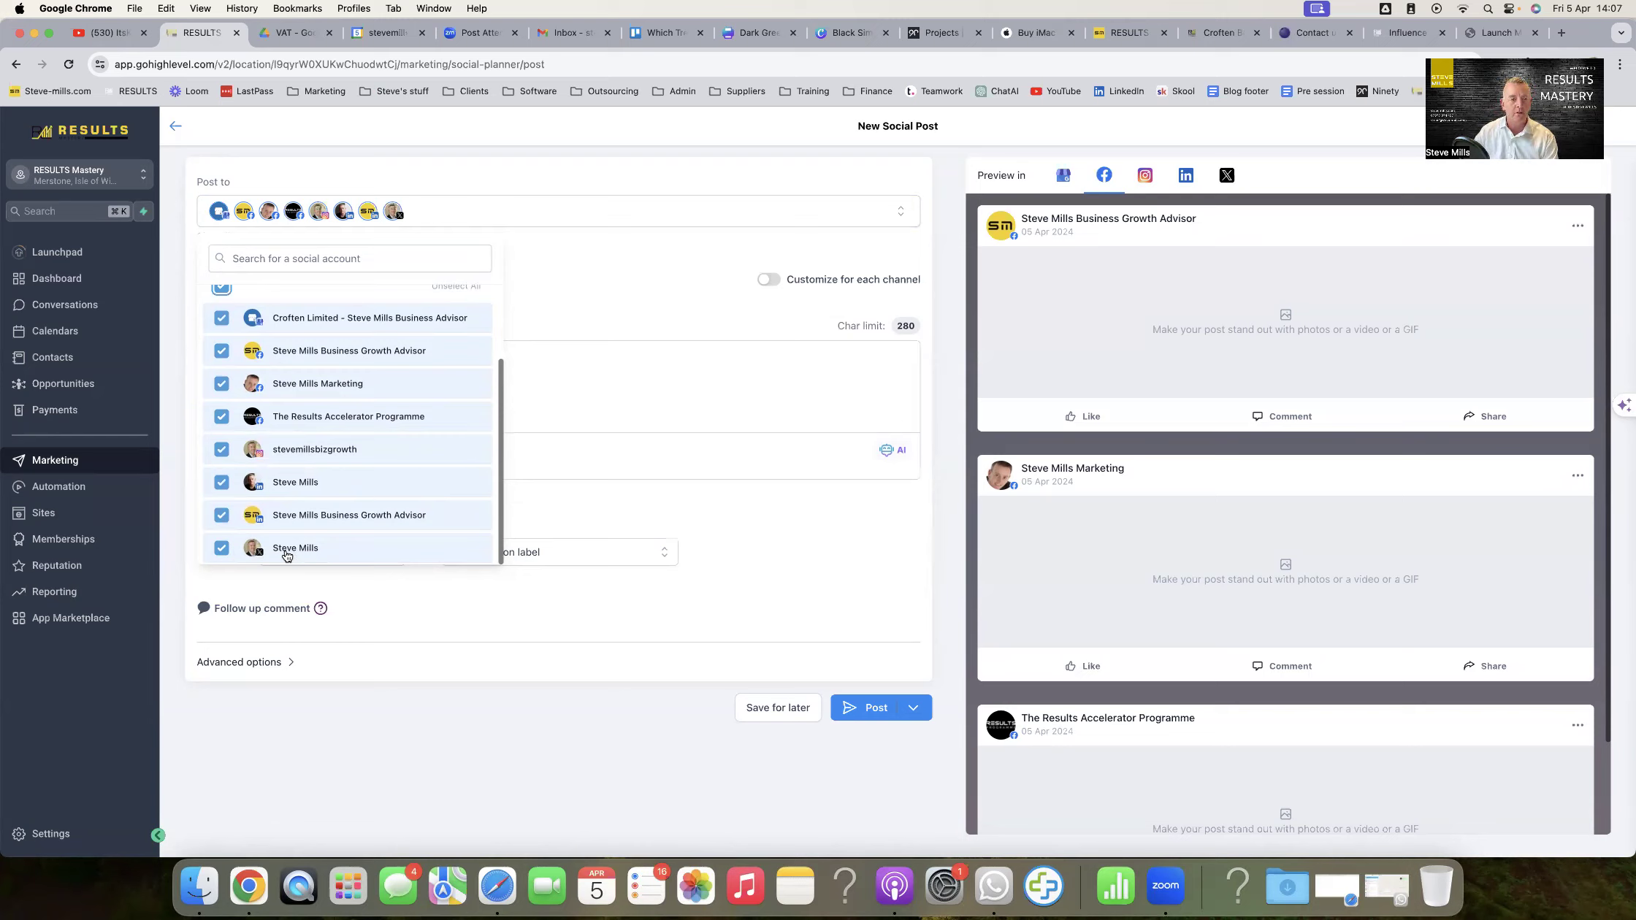
pyautogui.click(220, 553)
pyautogui.scroll(3, 351, 535)
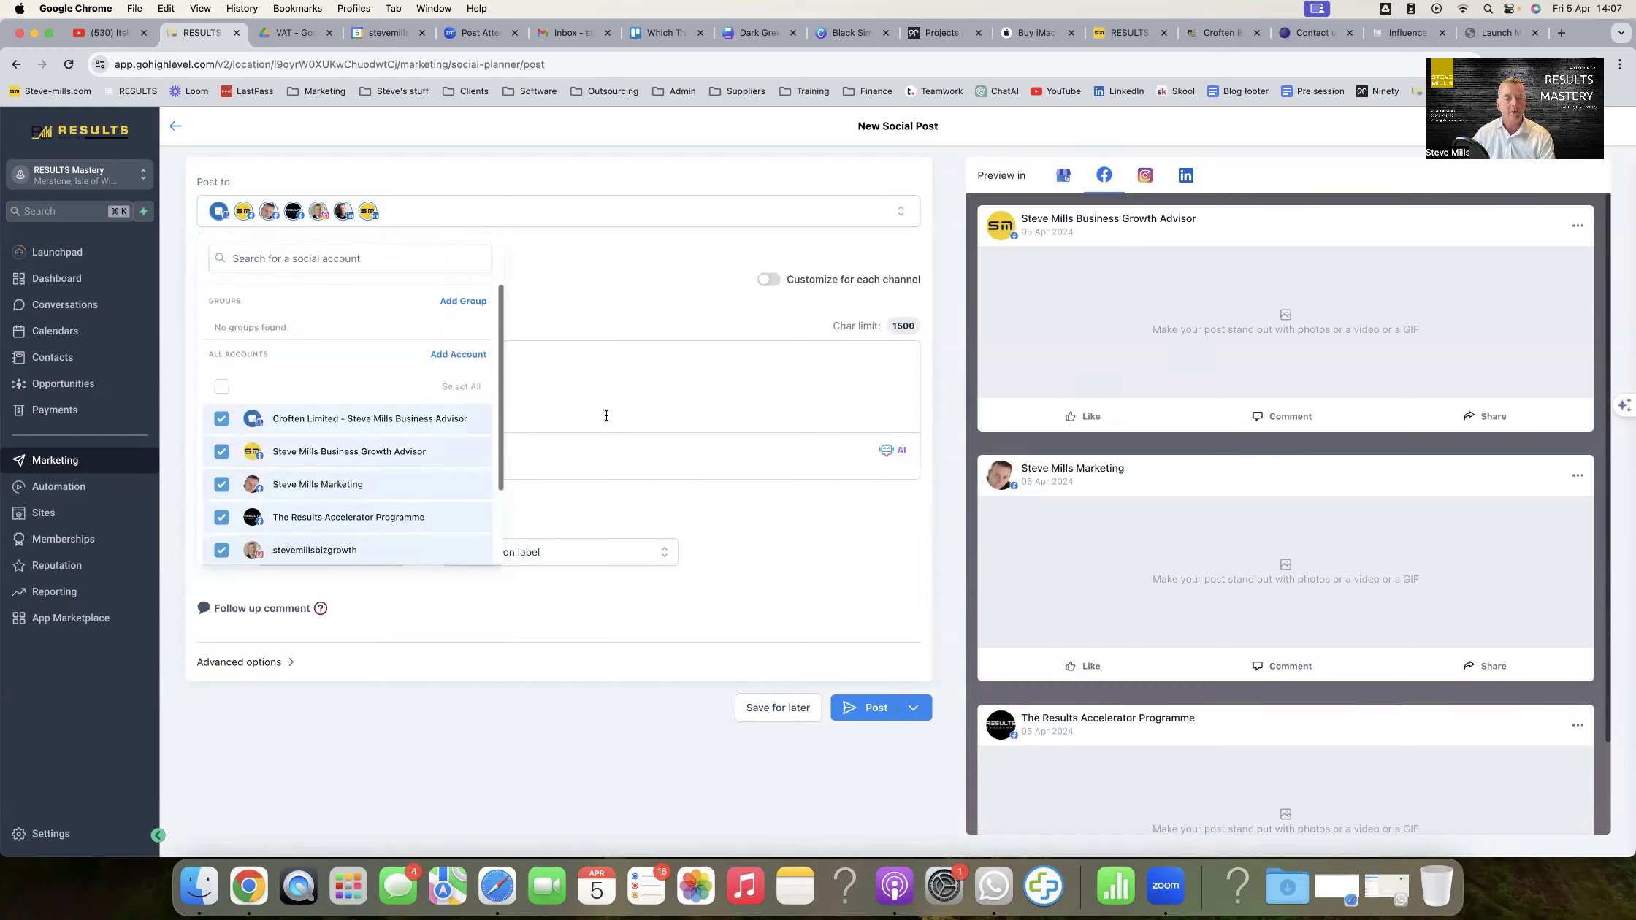
pyautogui.click(599, 390)
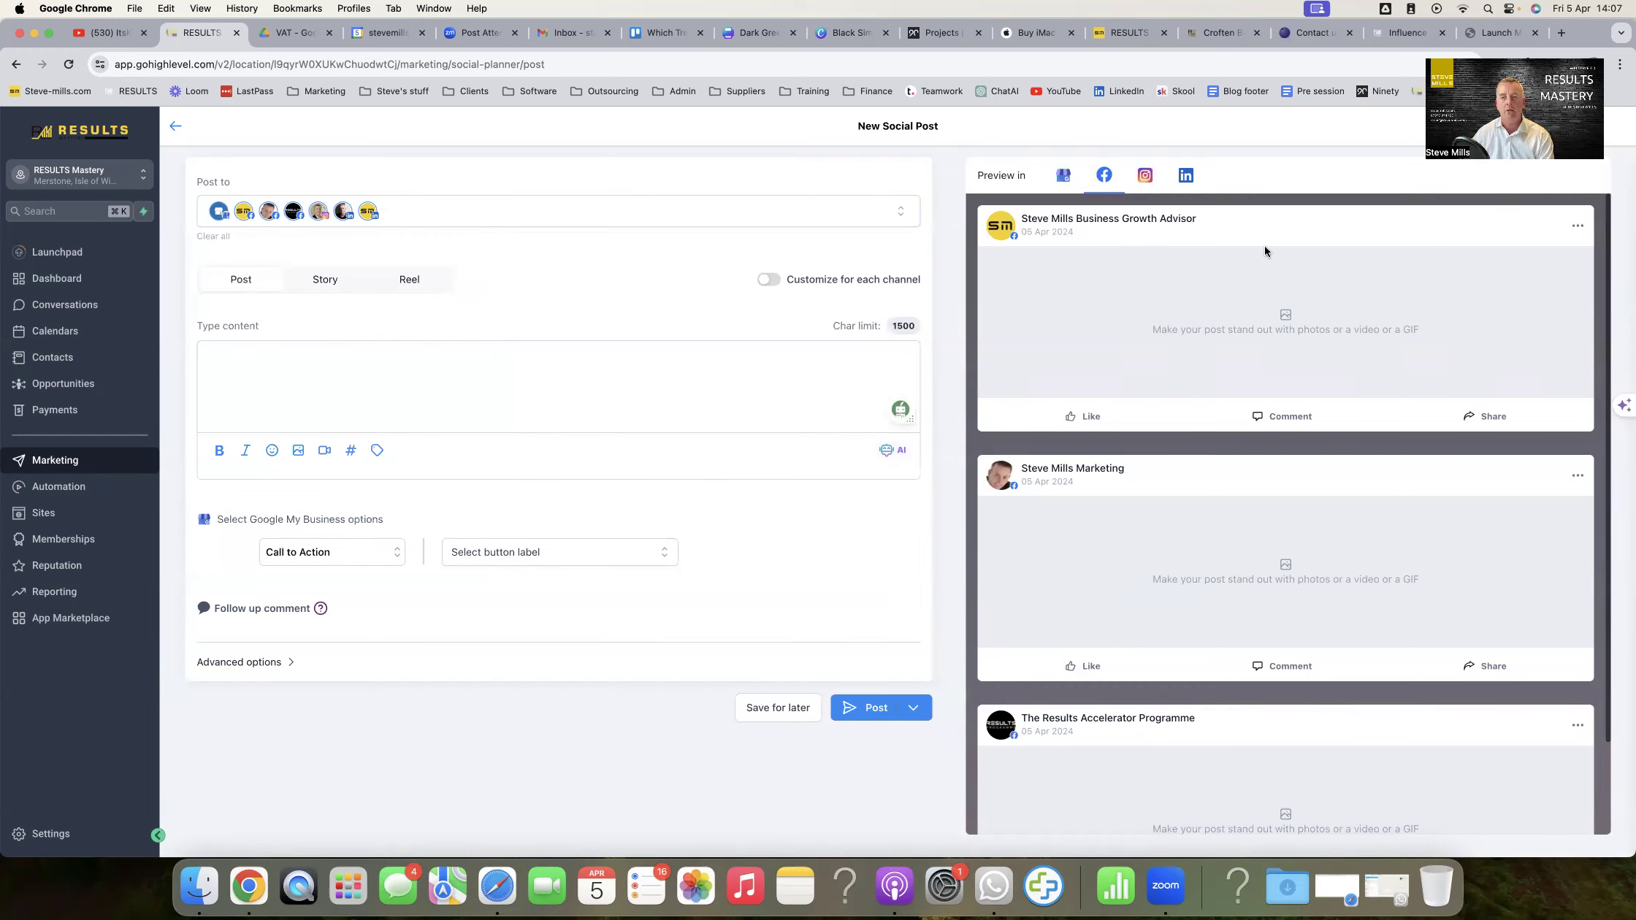
# - Attach the image Innovation.png from the Digital Marketing Advice folder of the media library to the post
pyautogui.scroll(-3, 1179, 417)
pyautogui.scroll(-1, 1189, 511)
pyautogui.scroll(3, 1144, 681)
pyautogui.click(528, 469)
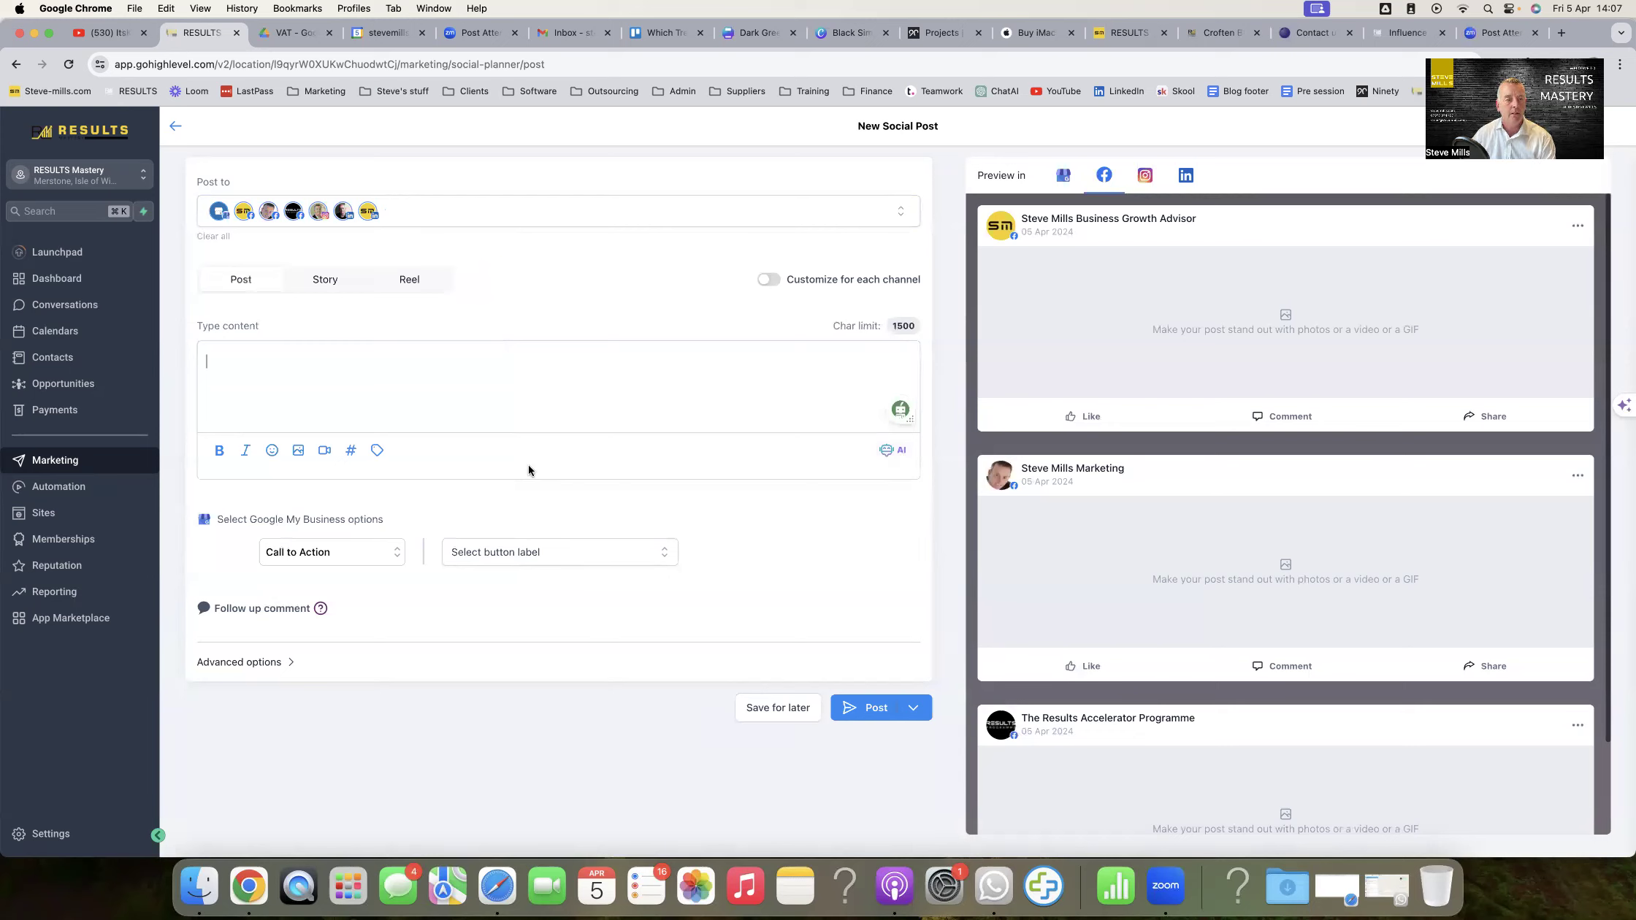
pyautogui.click(298, 452)
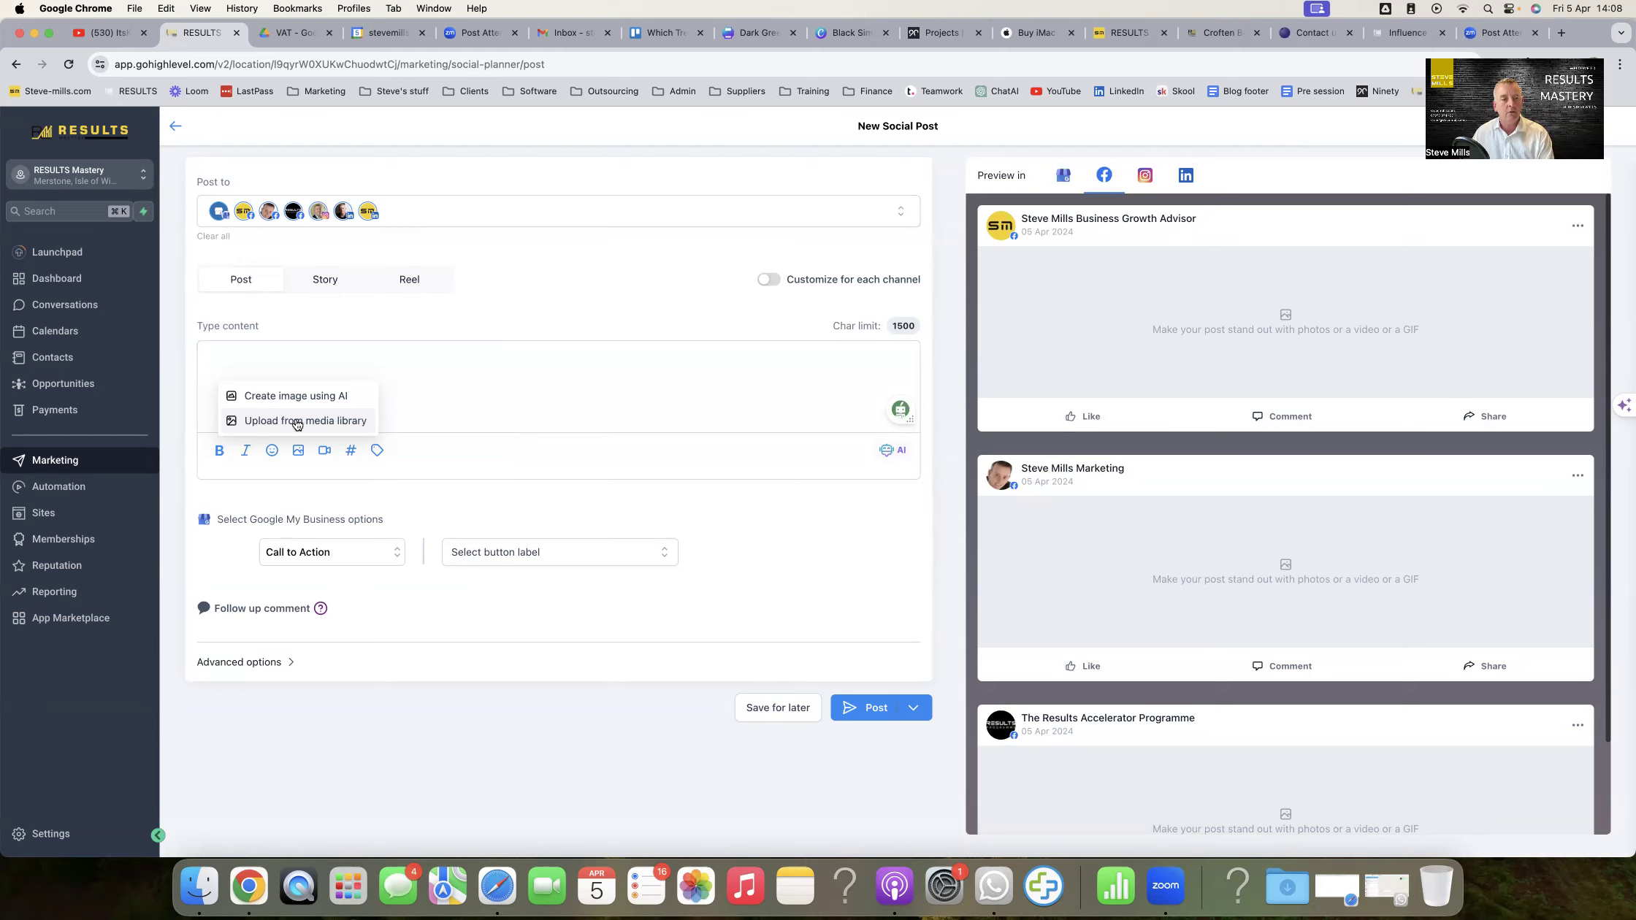
pyautogui.click(296, 423)
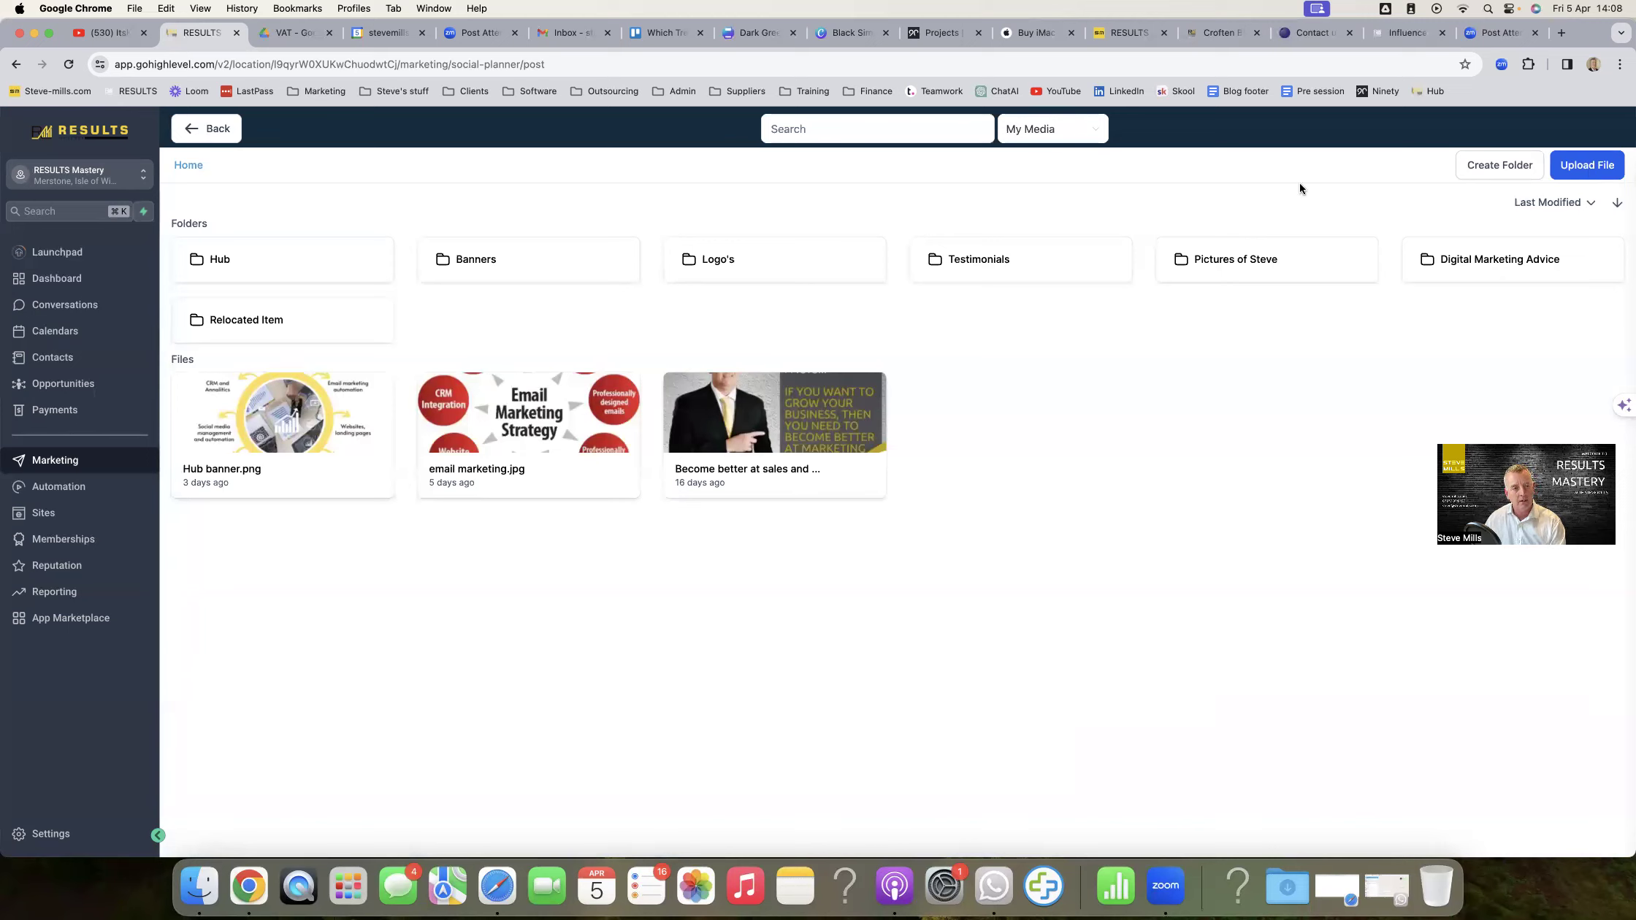
pyautogui.click(1496, 257)
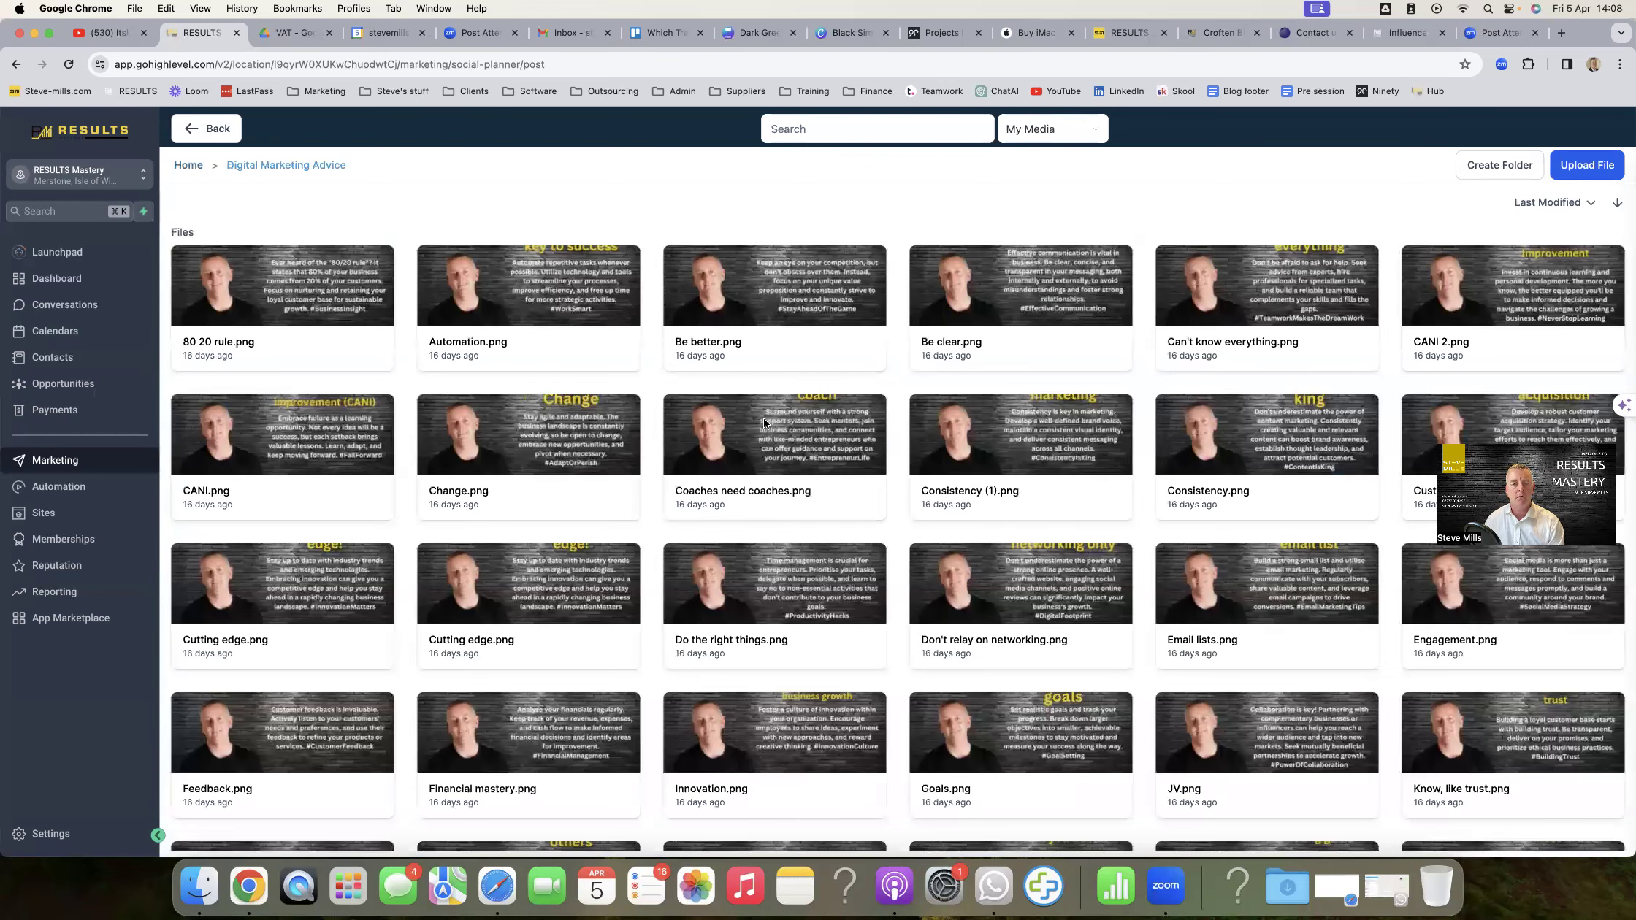
pyautogui.scroll(-2, 763, 418)
pyautogui.scroll(-5, 765, 423)
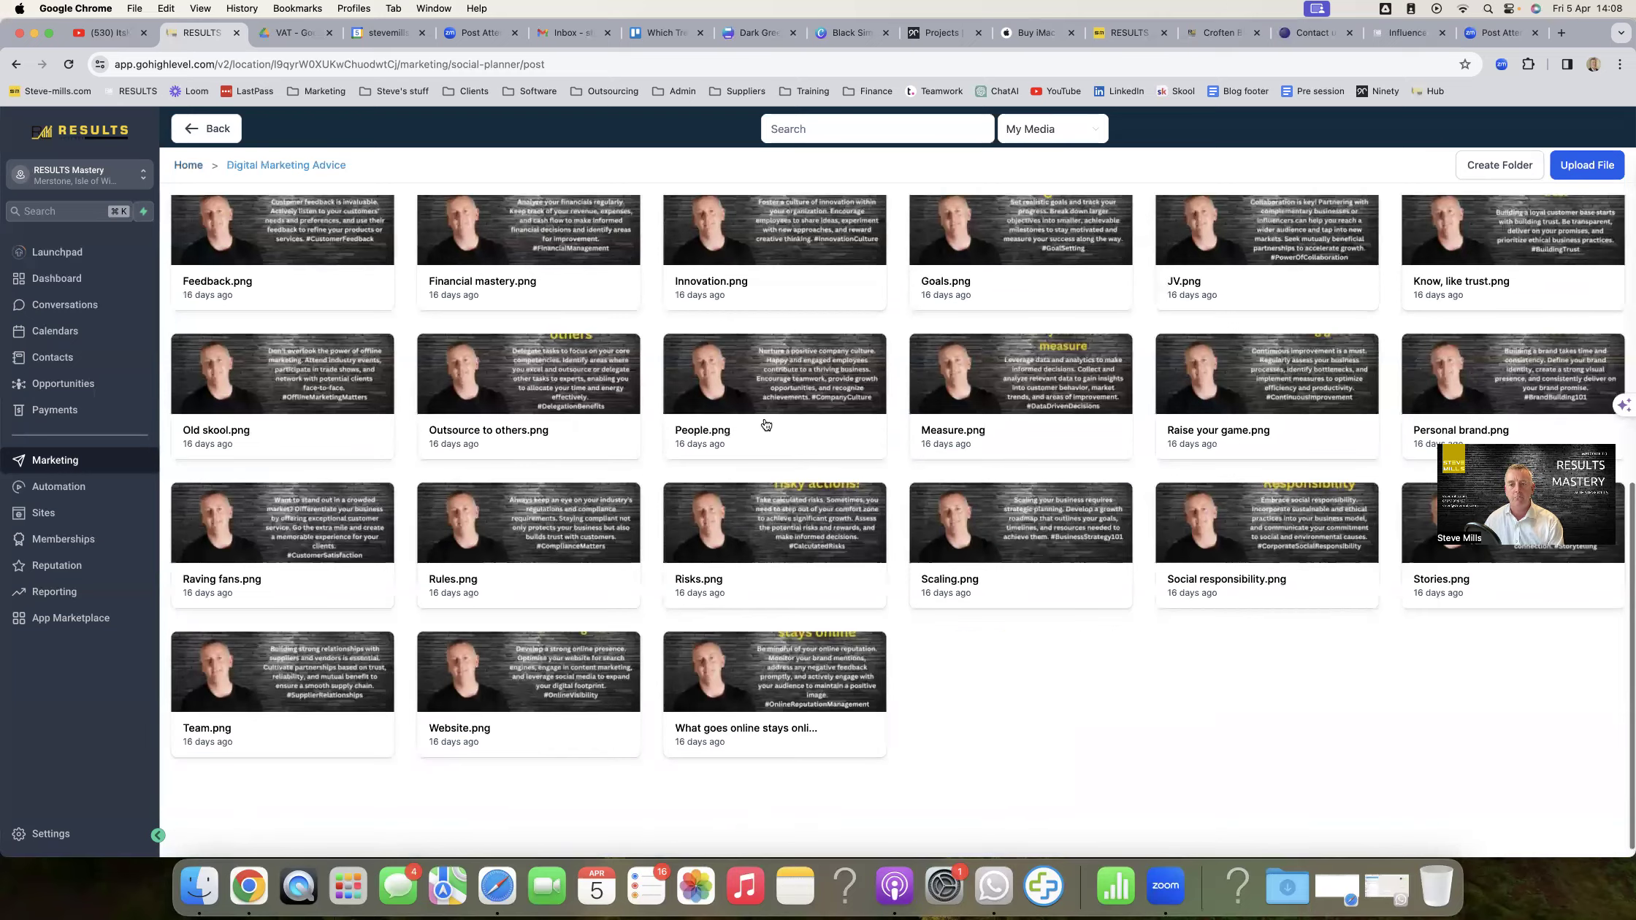
pyautogui.scroll(6, 765, 425)
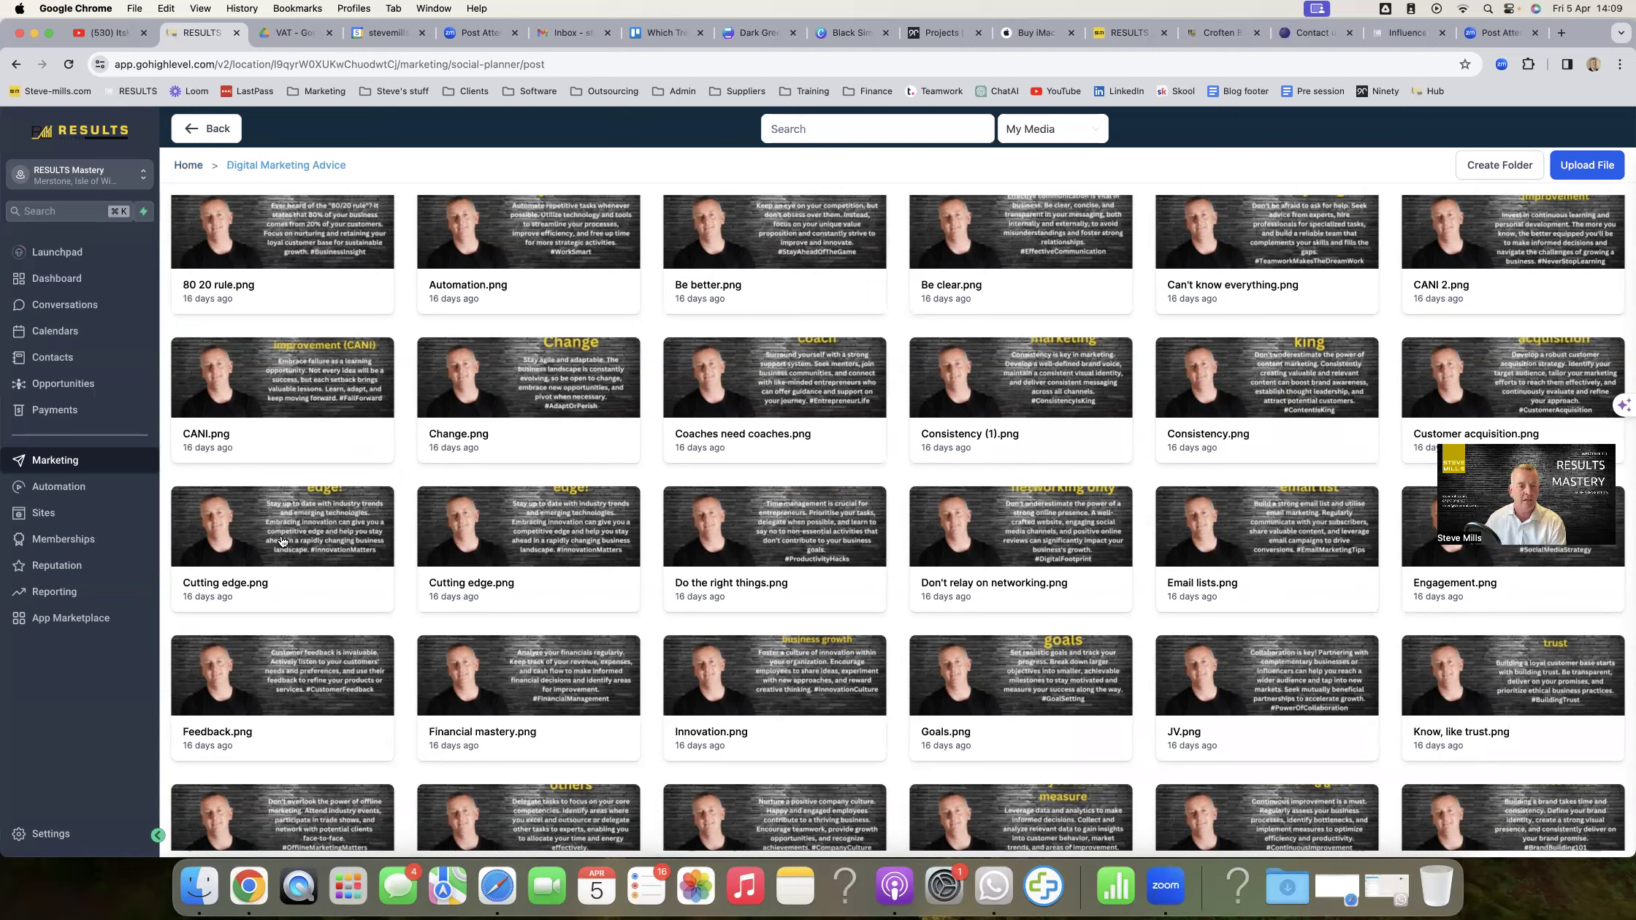
pyautogui.scroll(2, 431, 460)
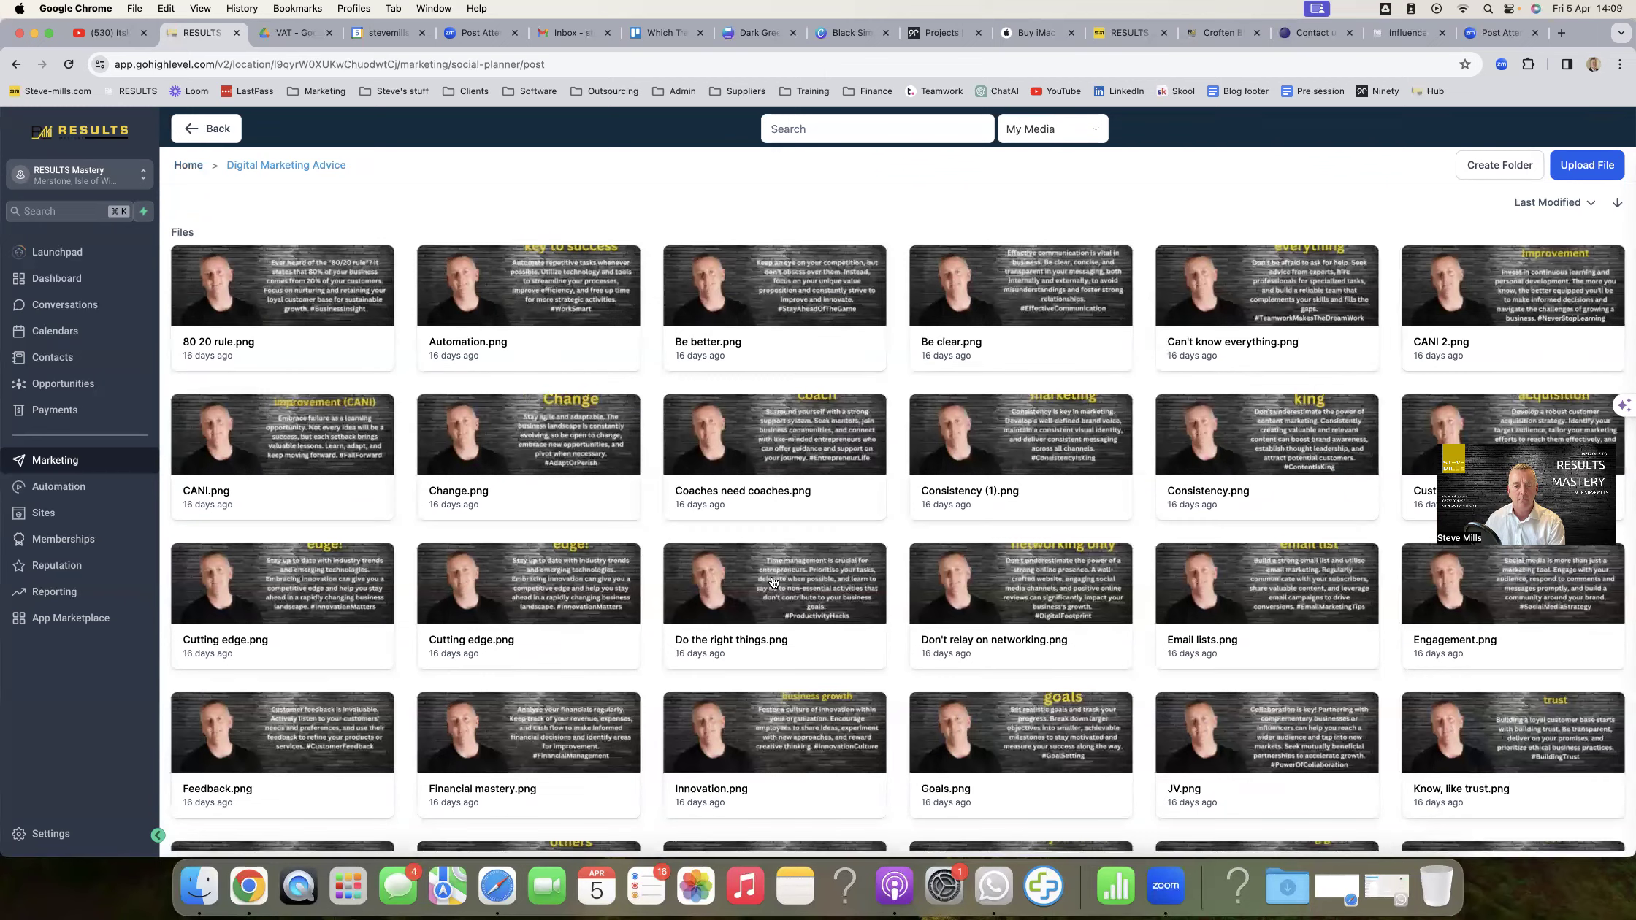
pyautogui.scroll(-3, 780, 593)
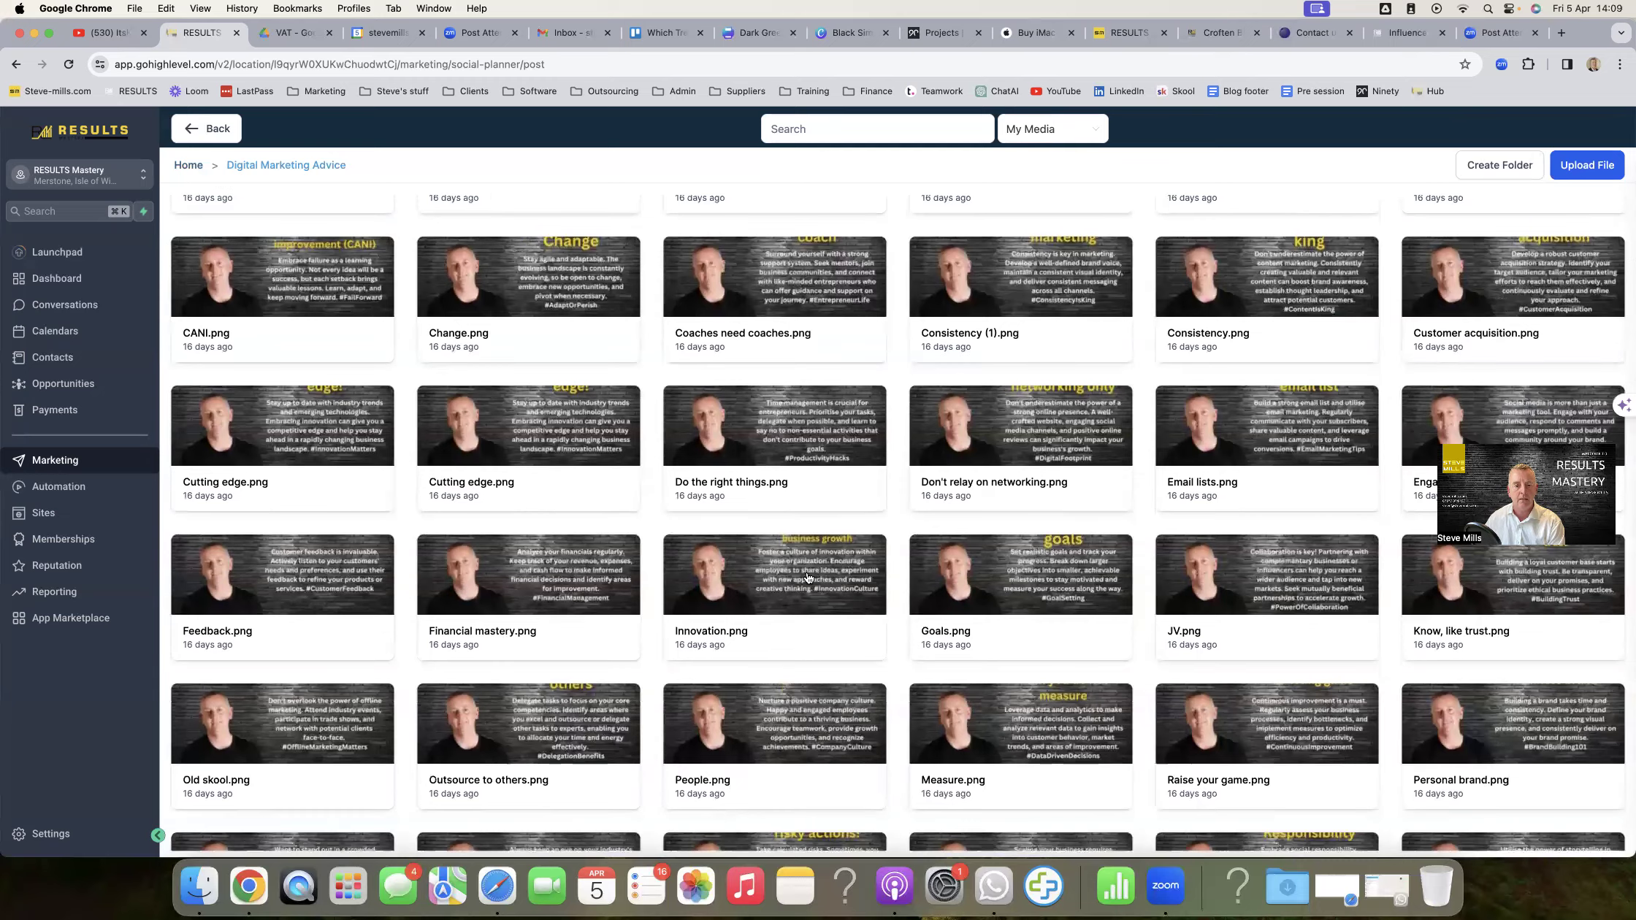
pyautogui.click(796, 571)
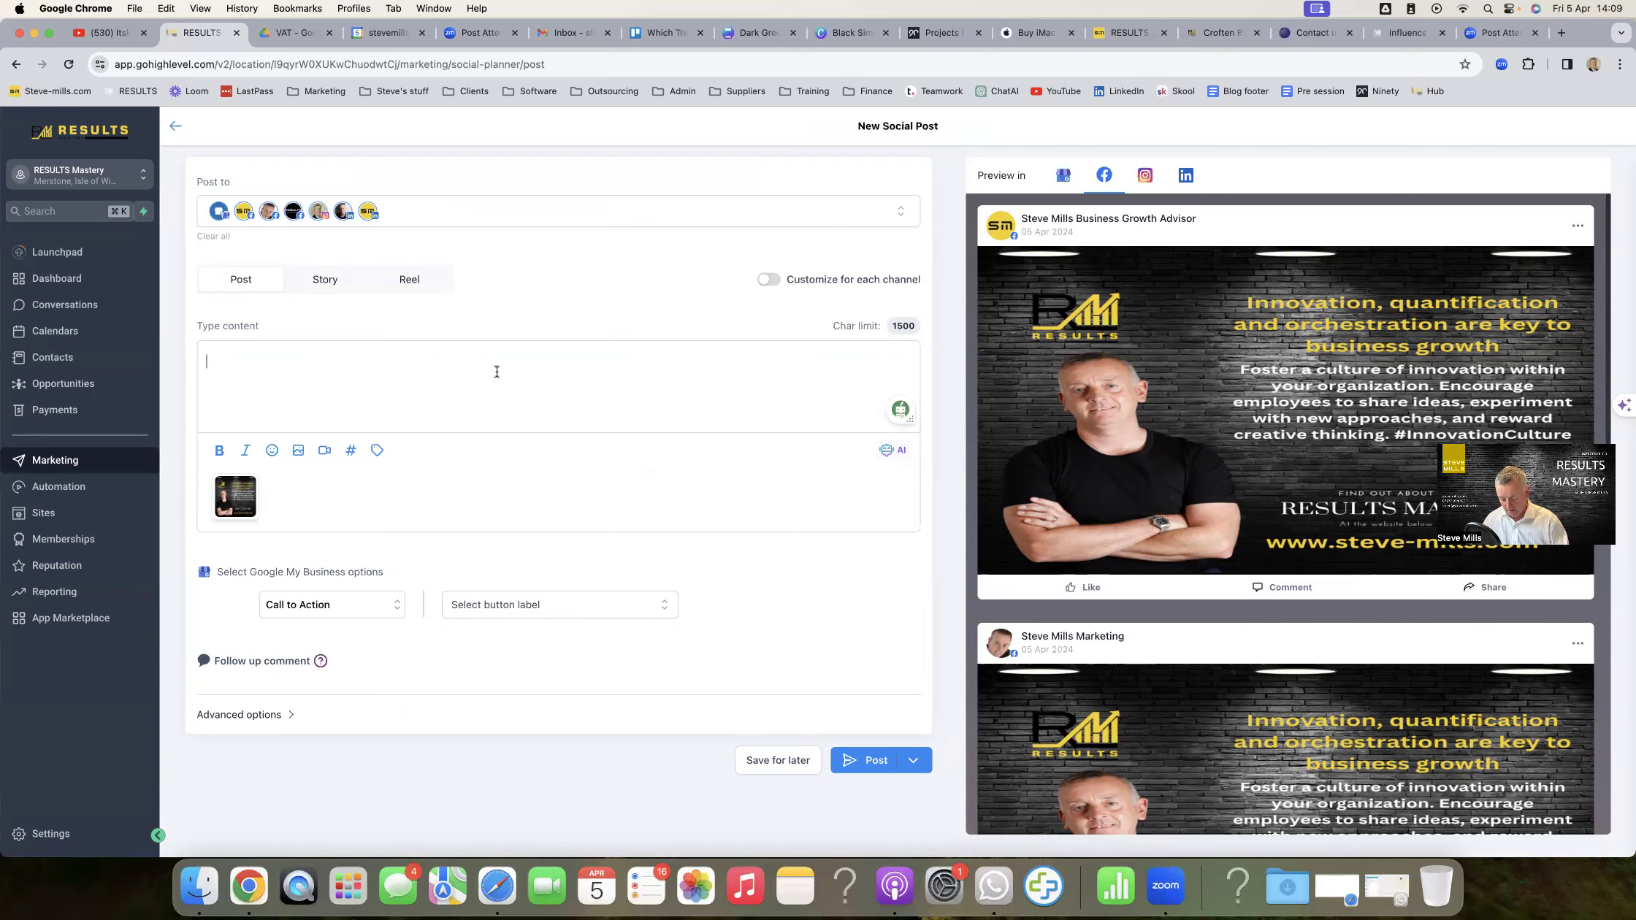
# - Enter the post content "Learn hoew to improve your innovation in your business to improve marketing."
pyautogui.write('Le')
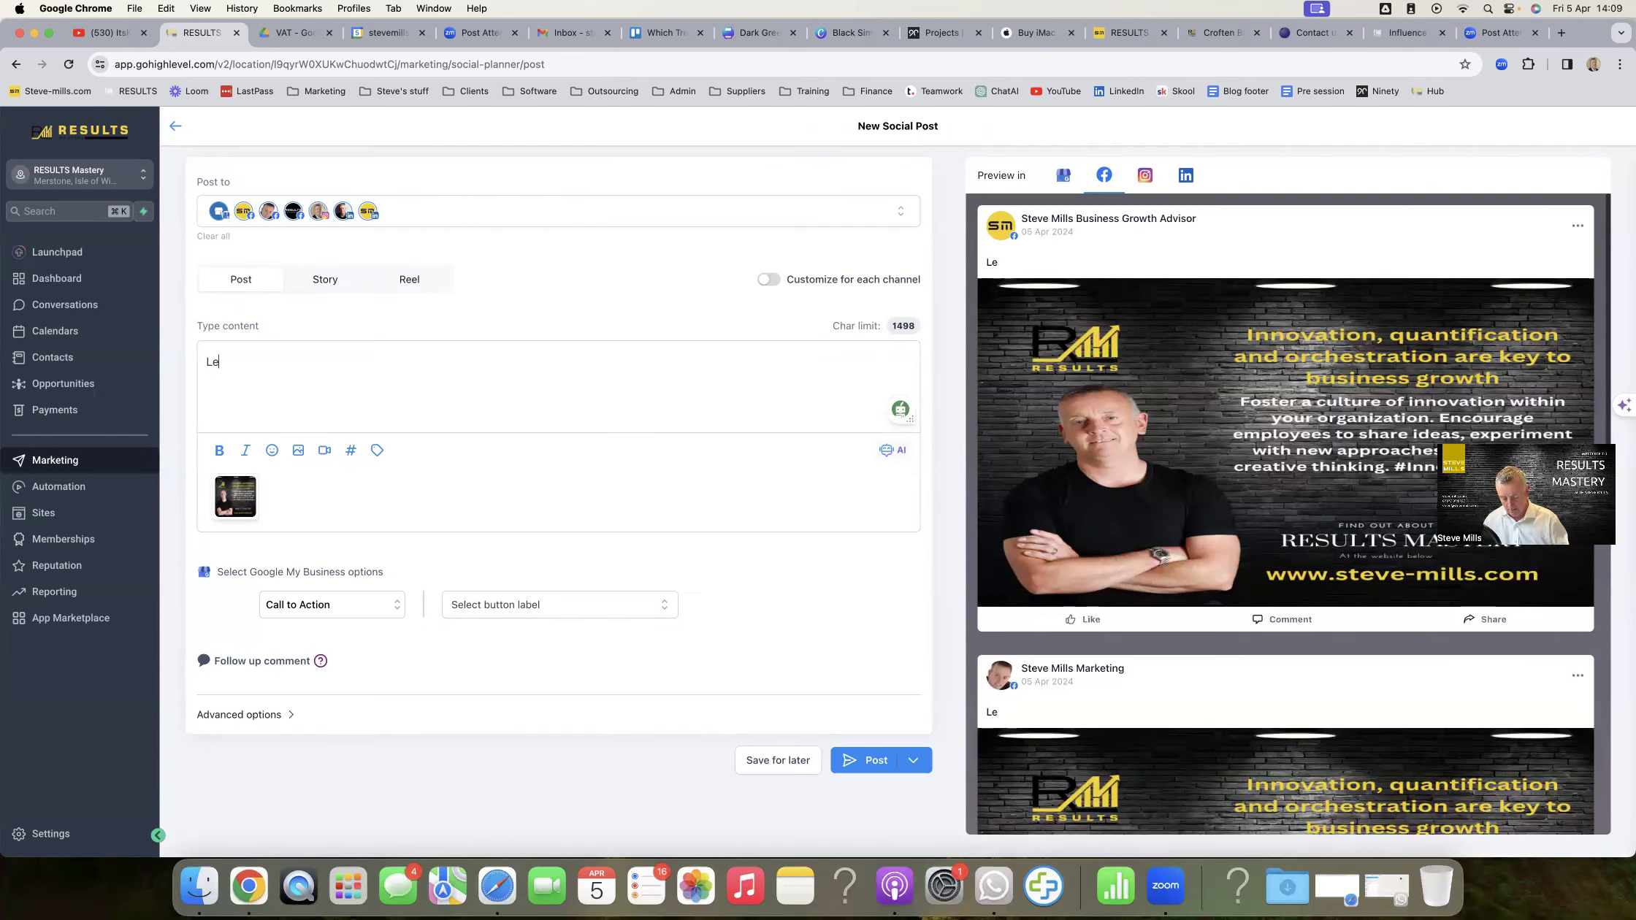
pyautogui.write('arn hoew to')
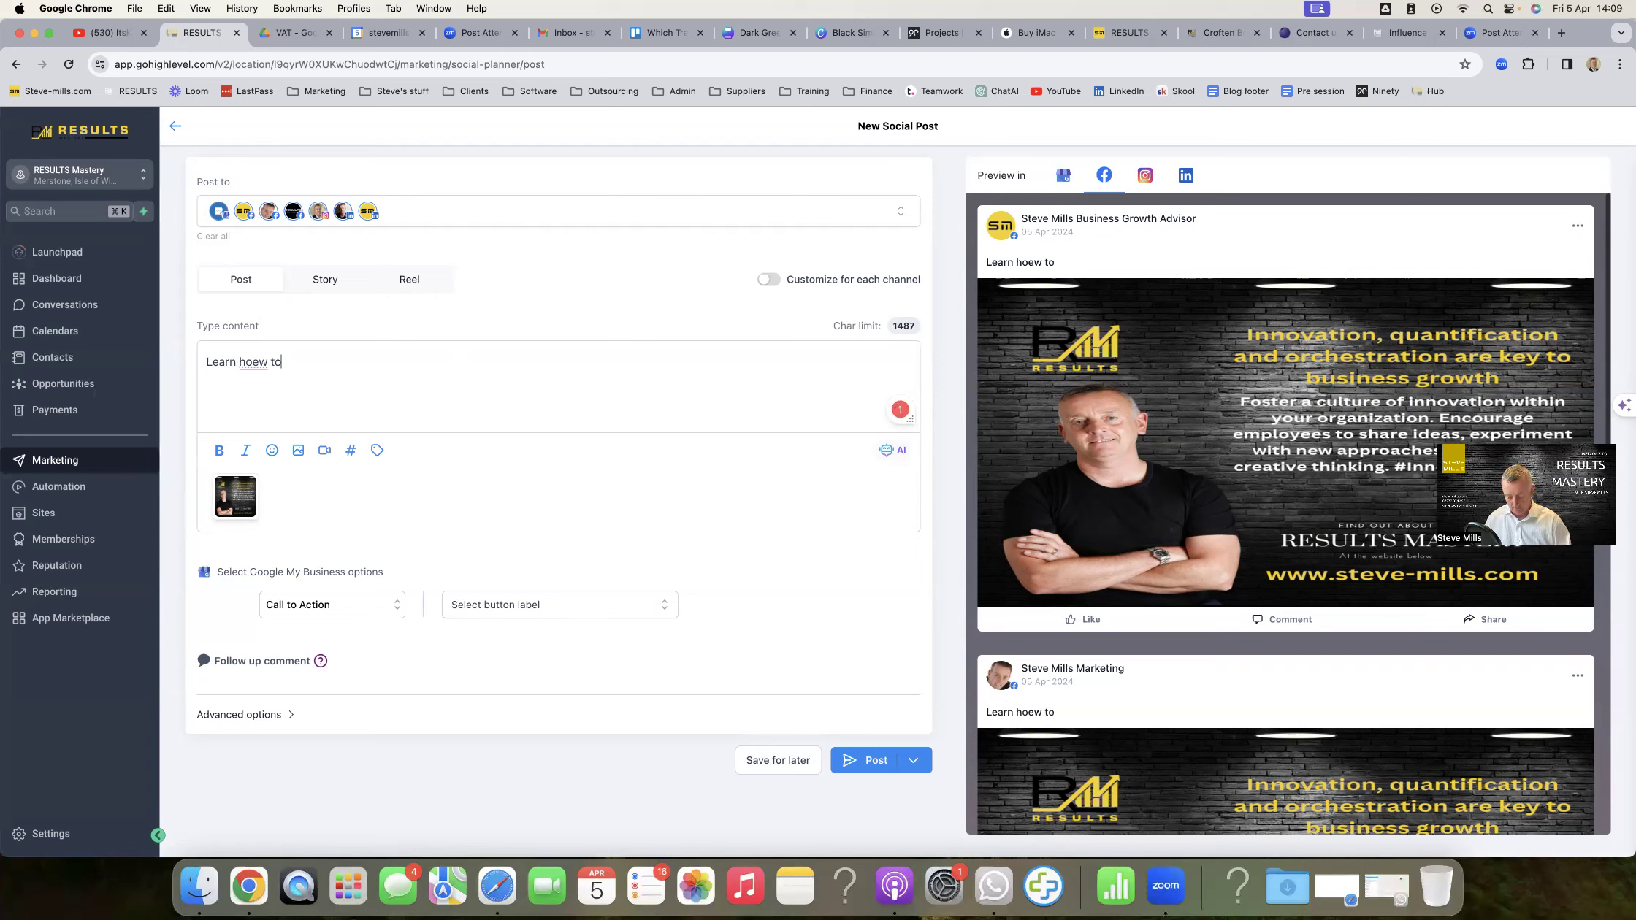
pyautogui.write(' im')
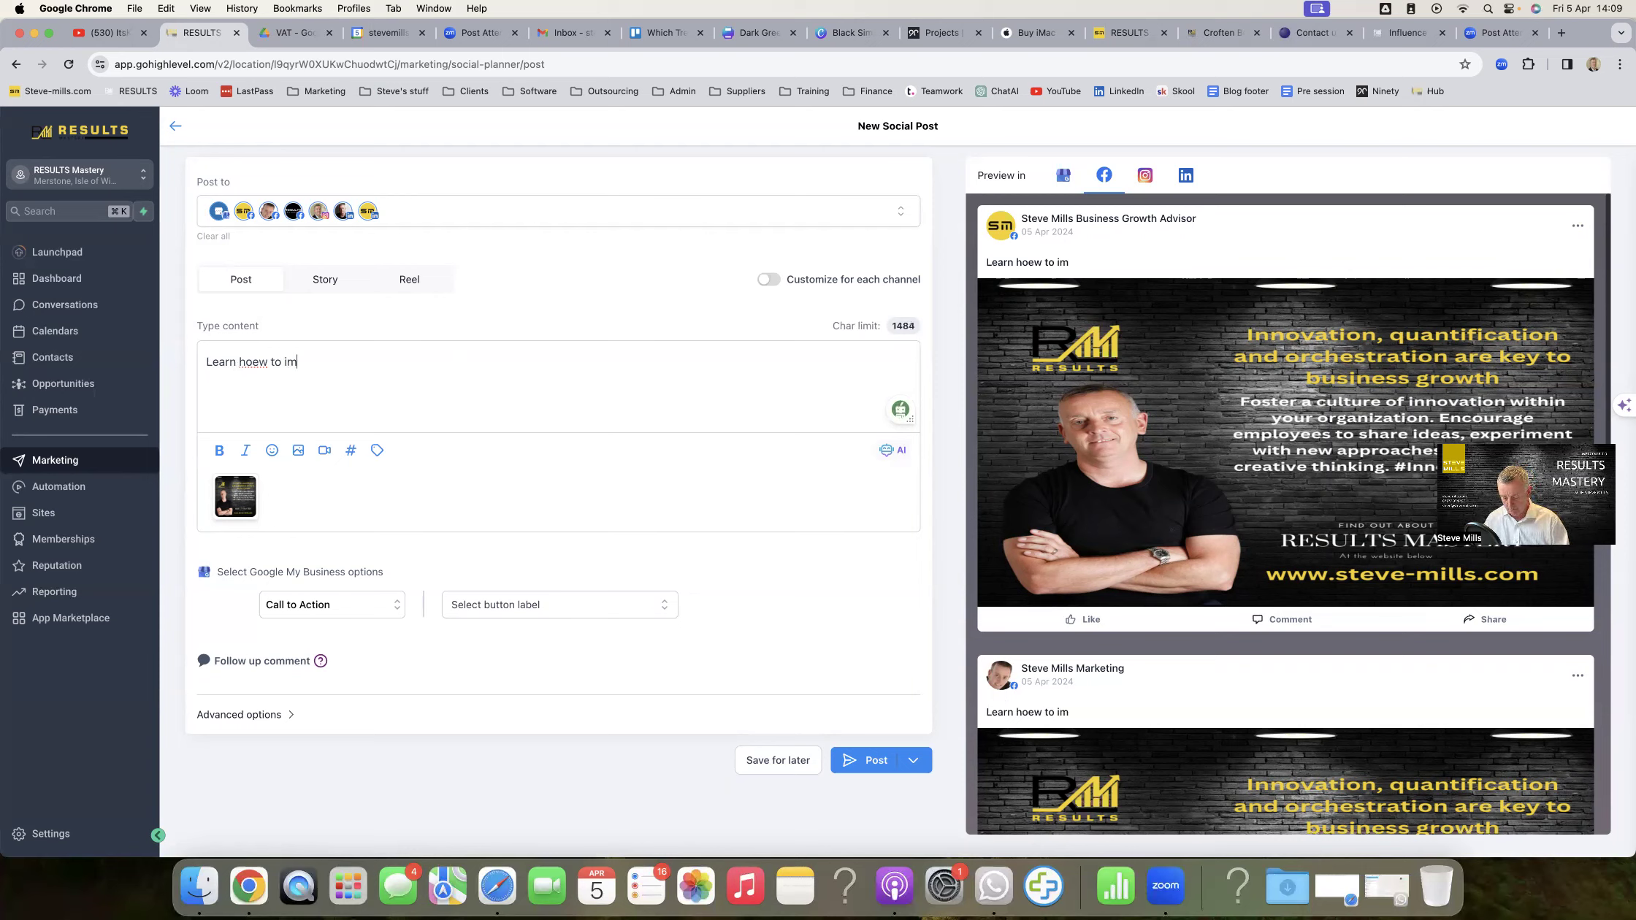
pyautogui.write('prove your ')
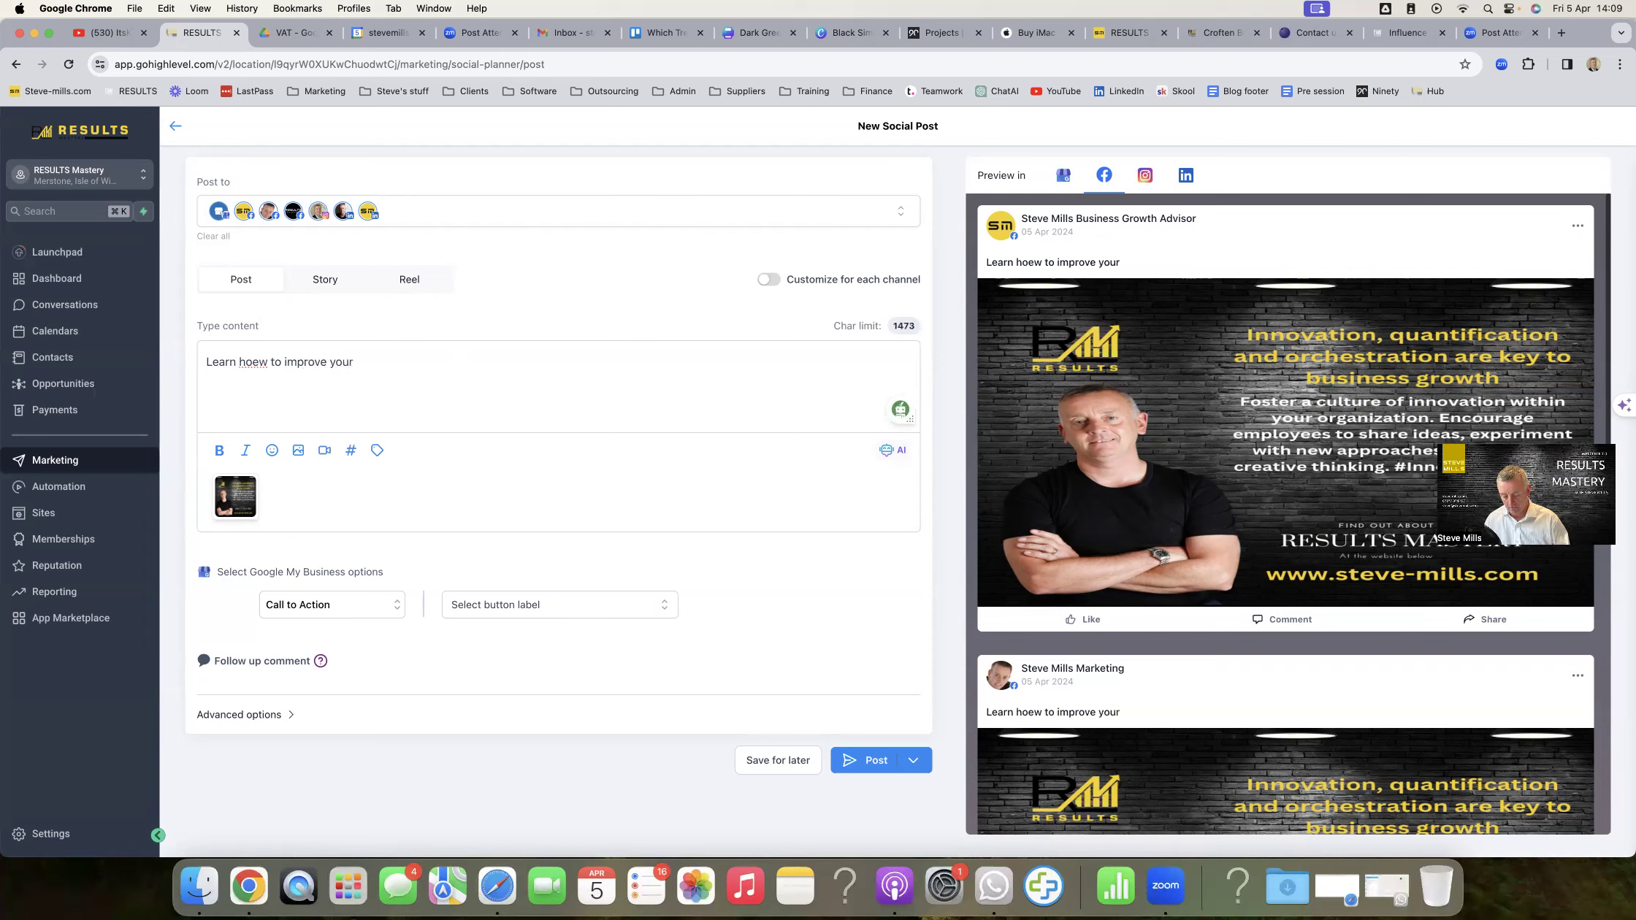
pyautogui.write('innova')
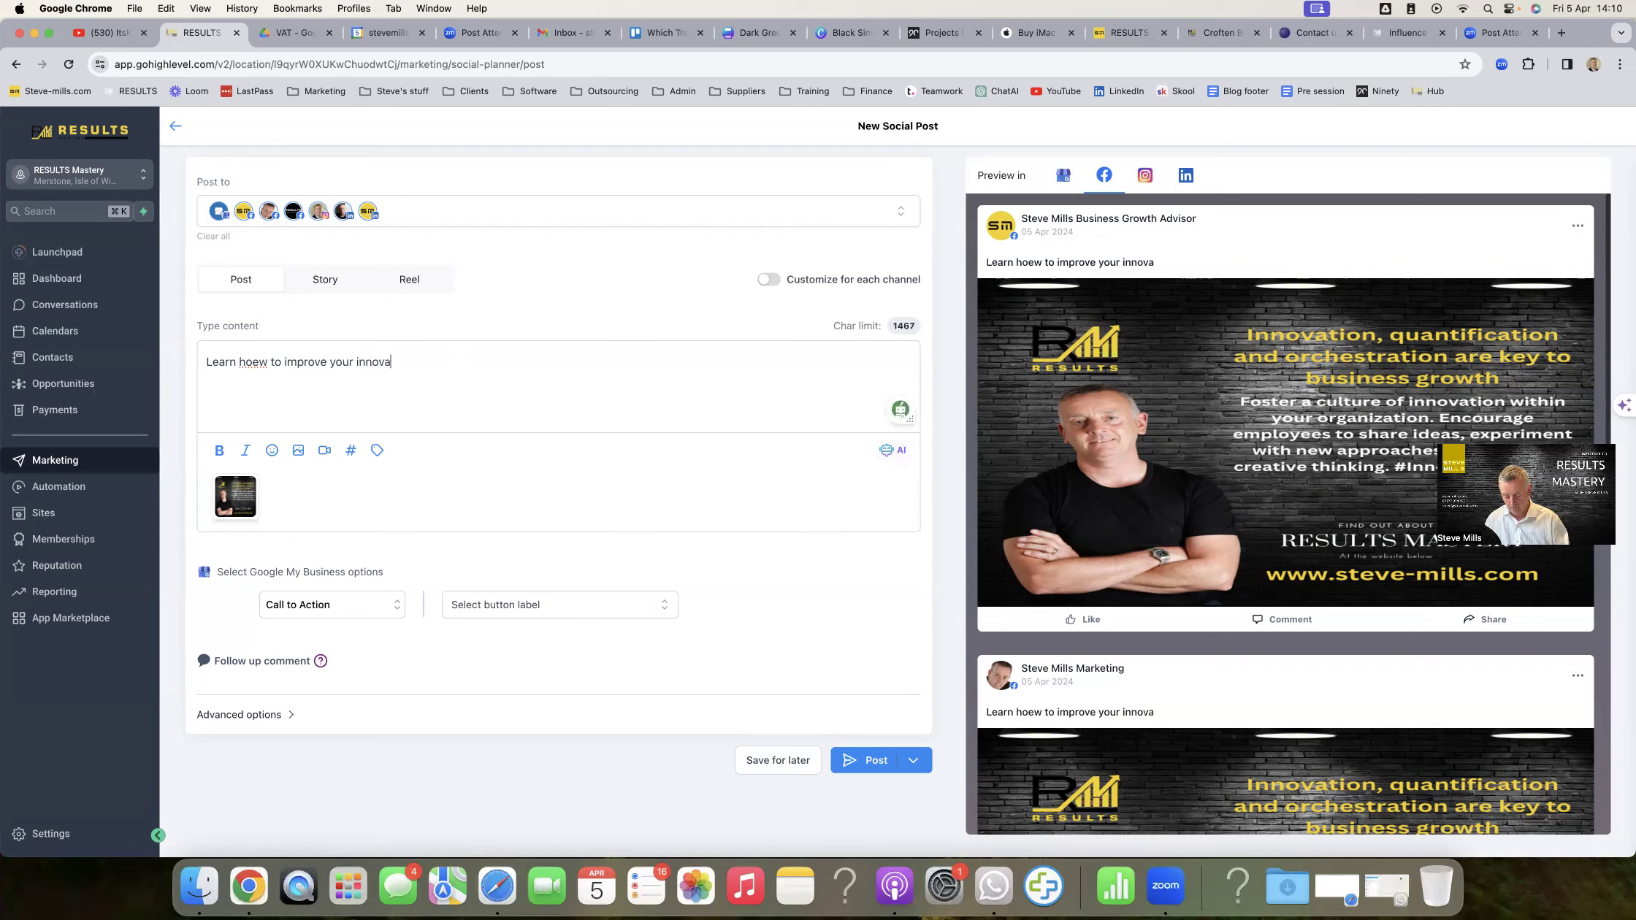
pyautogui.write('tion in yo')
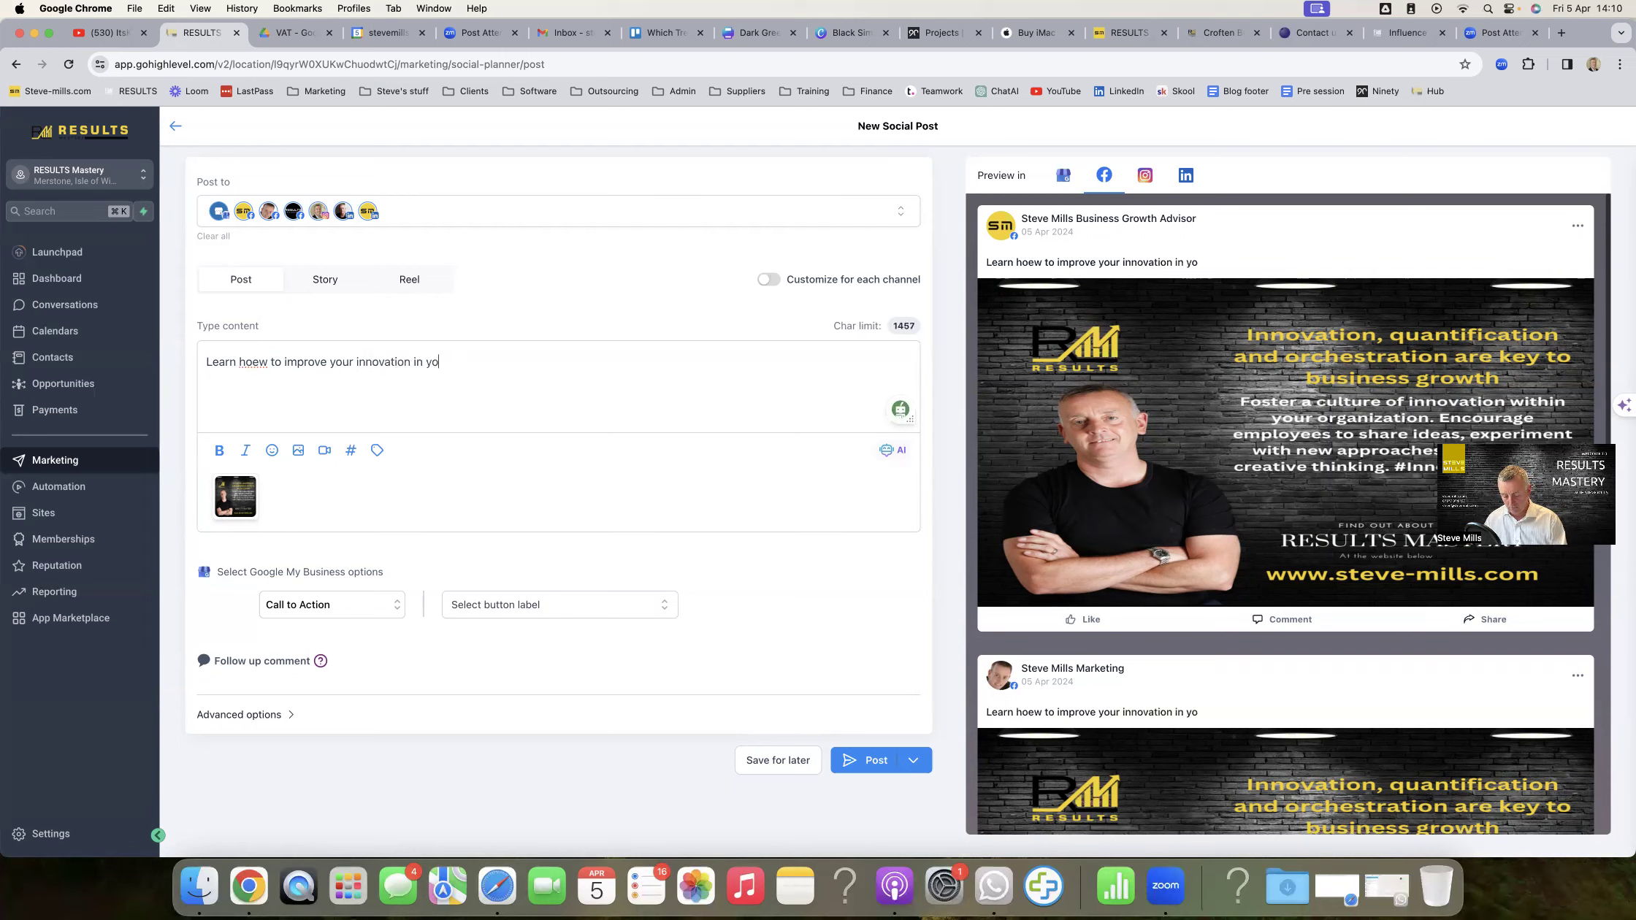
pyautogui.write('ur busine')
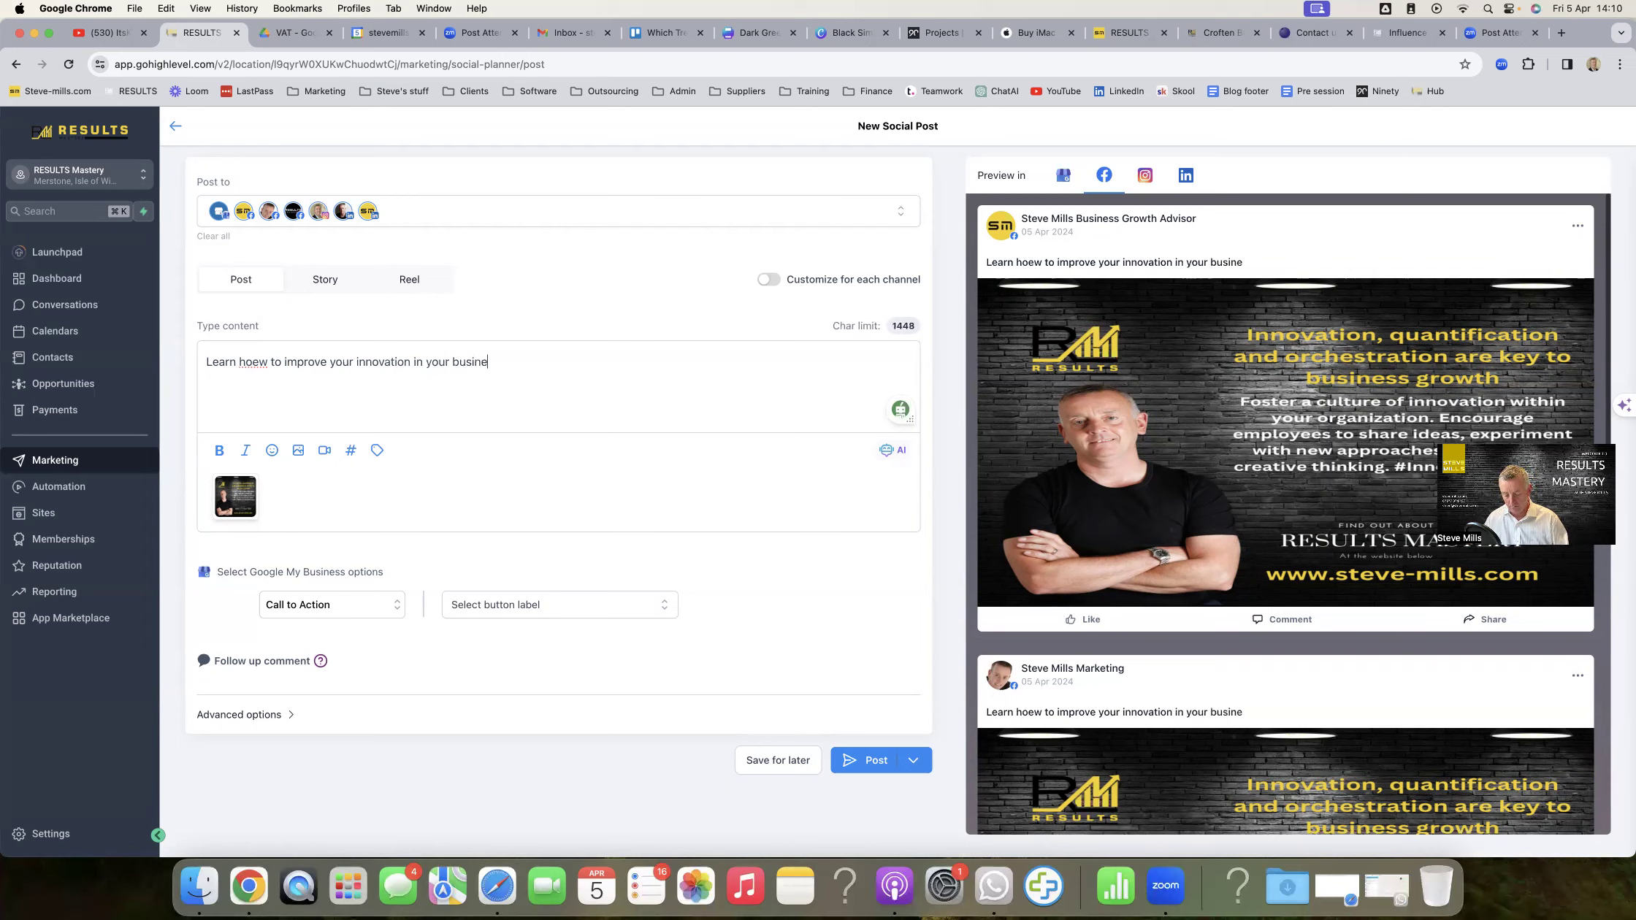
pyautogui.write('ss to impr')
pyautogui.write('ove ')
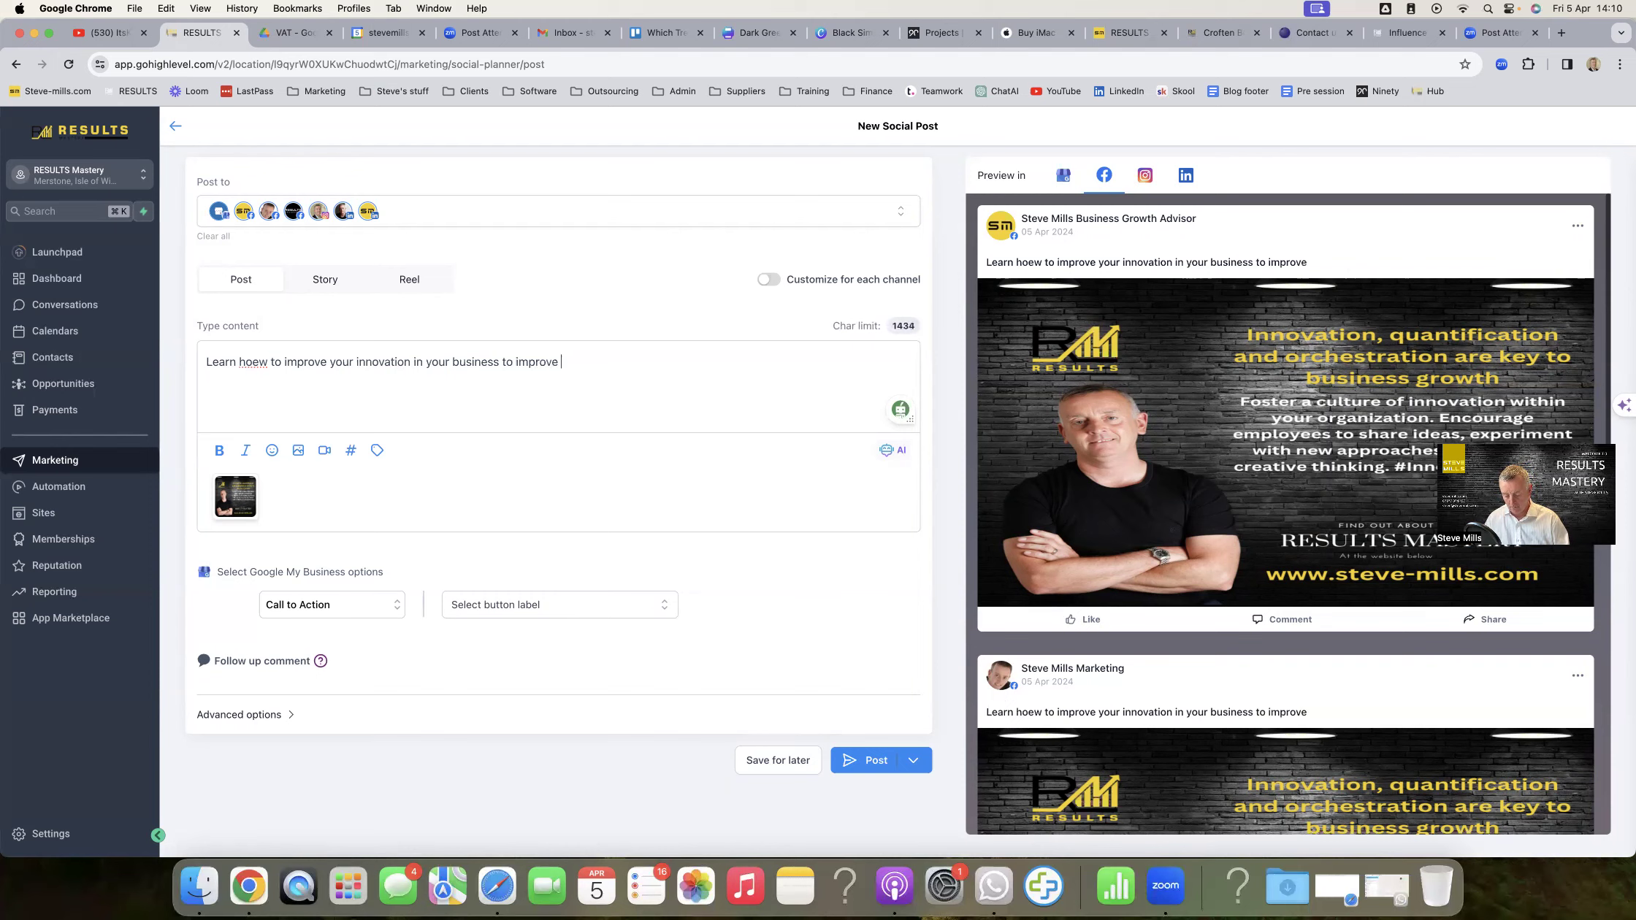
pyautogui.write('marketing.')
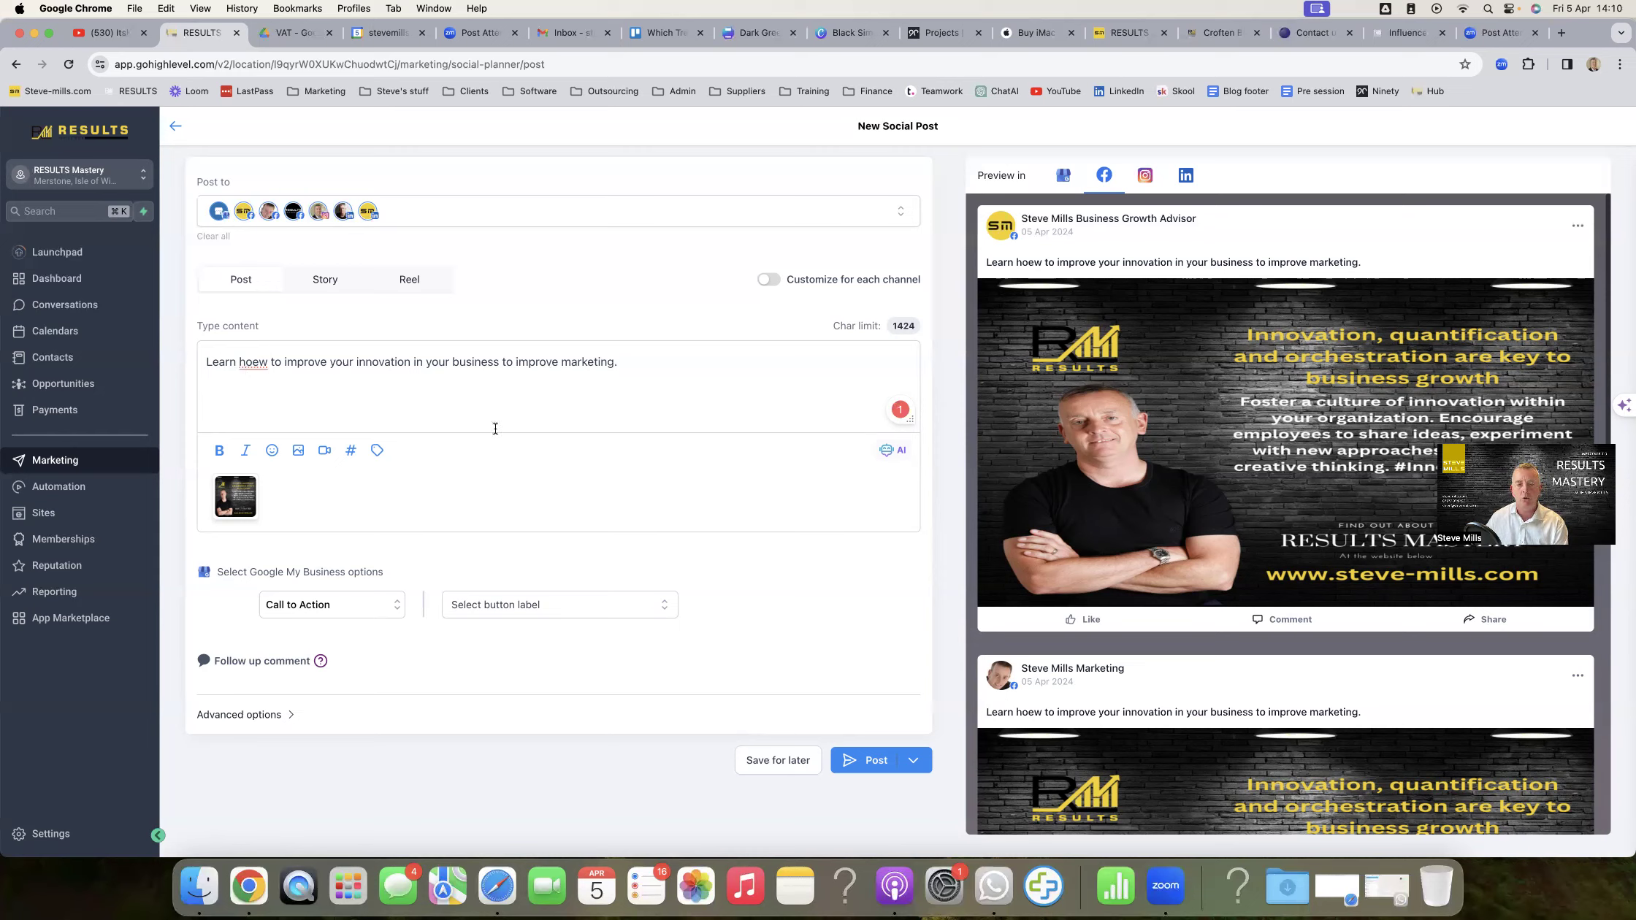
# - Rewrite the post content with the AI options Improve writing and Make longer, replacing the original text with the longer version
pyautogui.click(891, 453)
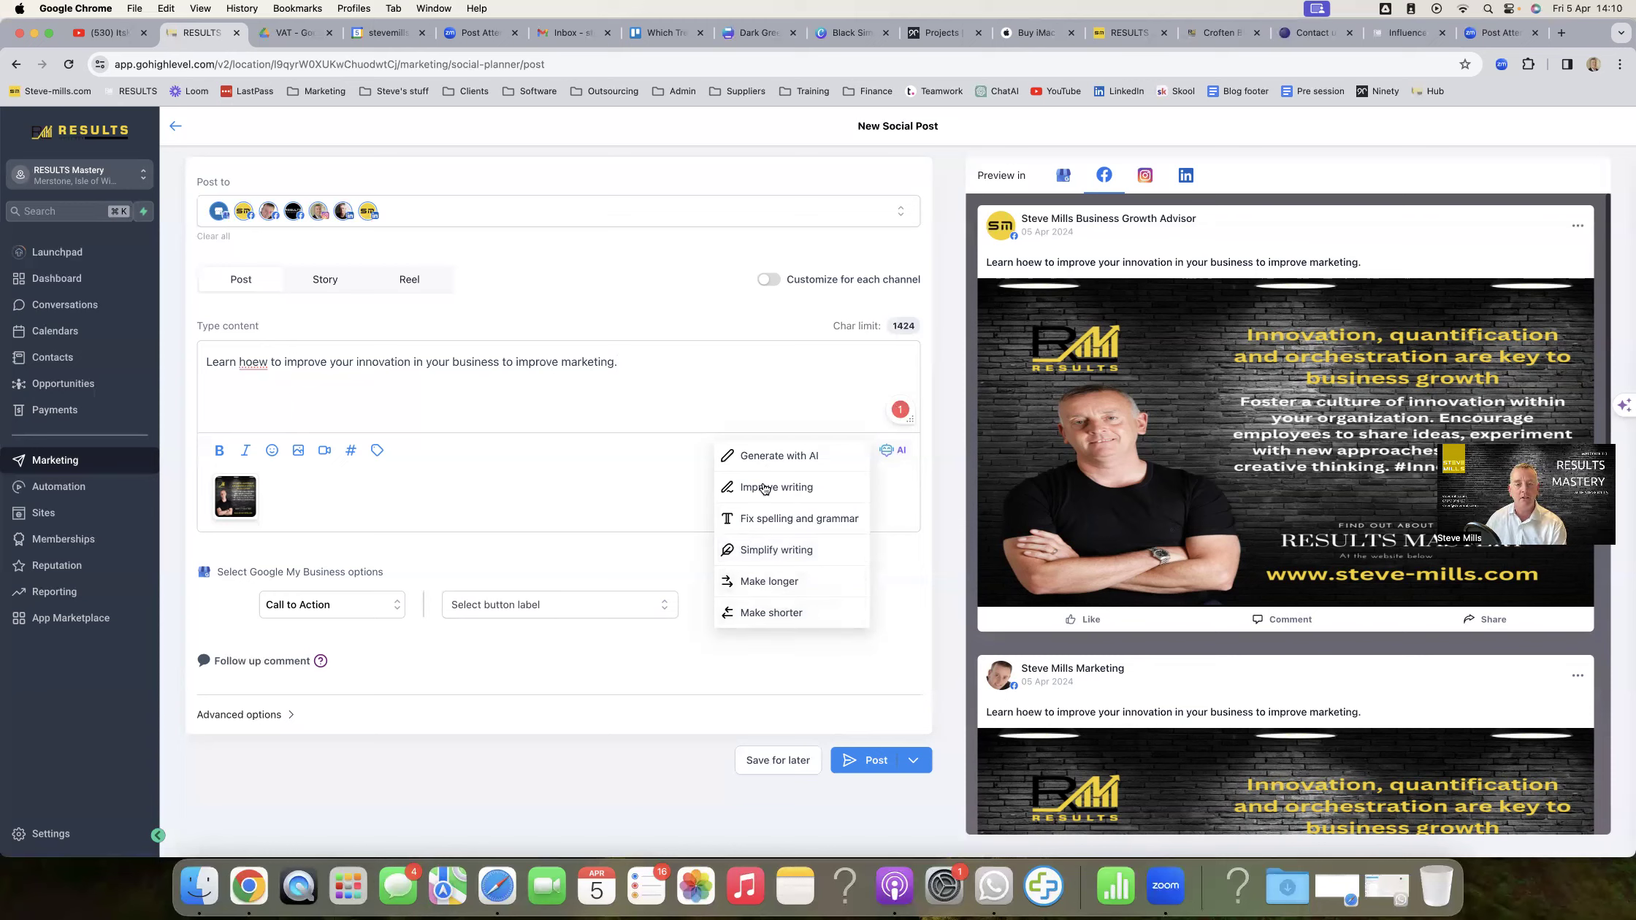
pyautogui.click(786, 490)
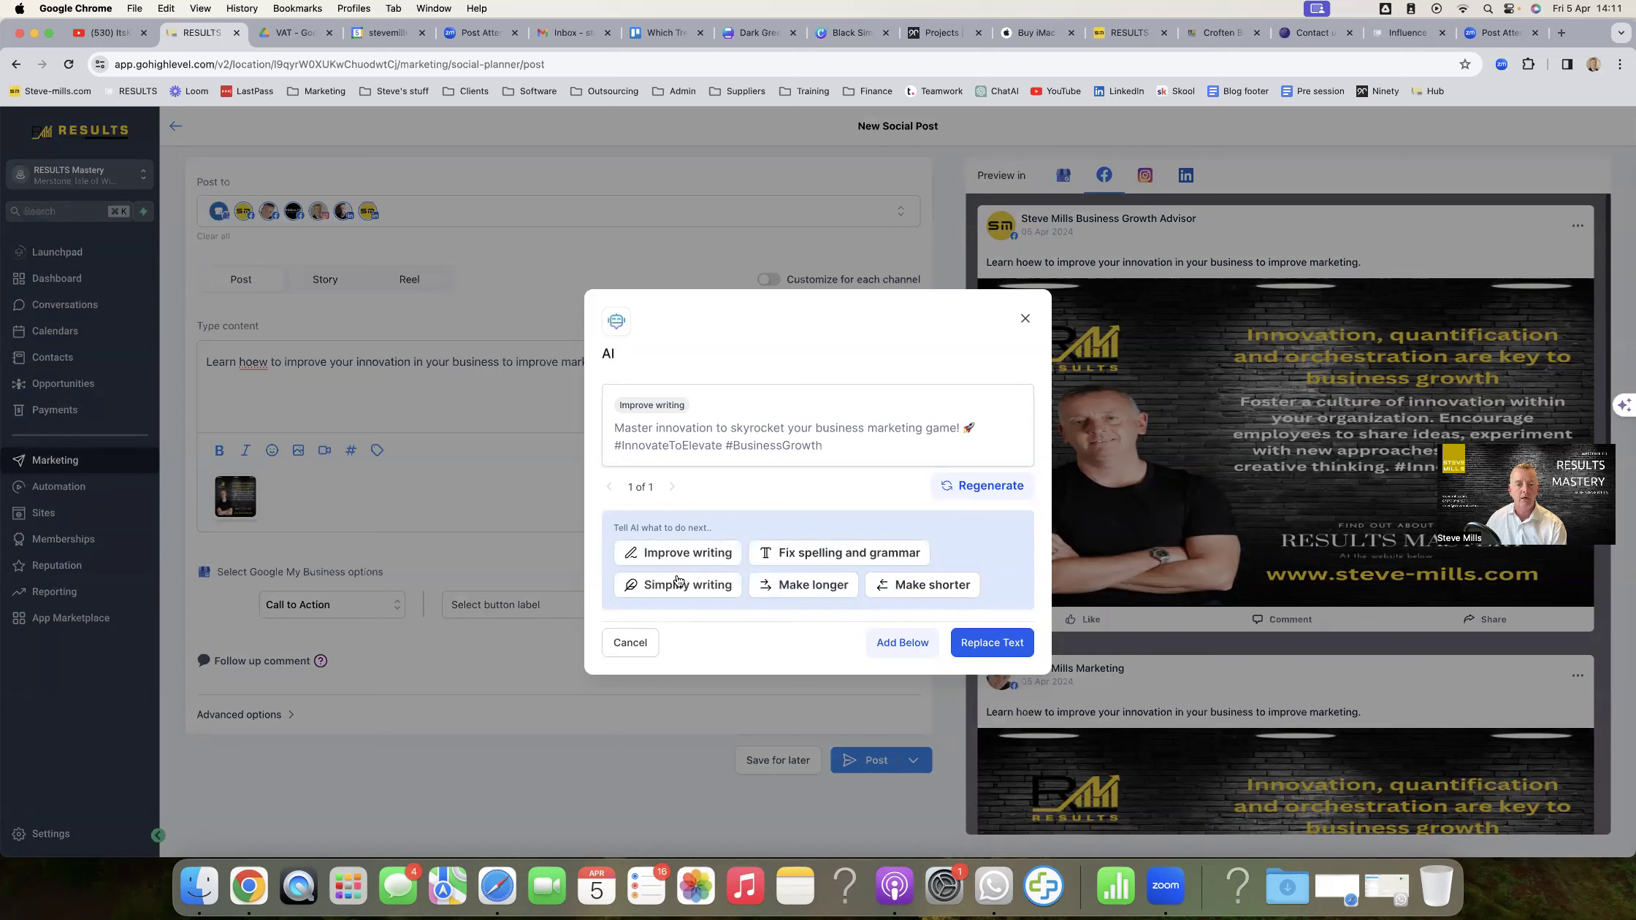
pyautogui.click(813, 588)
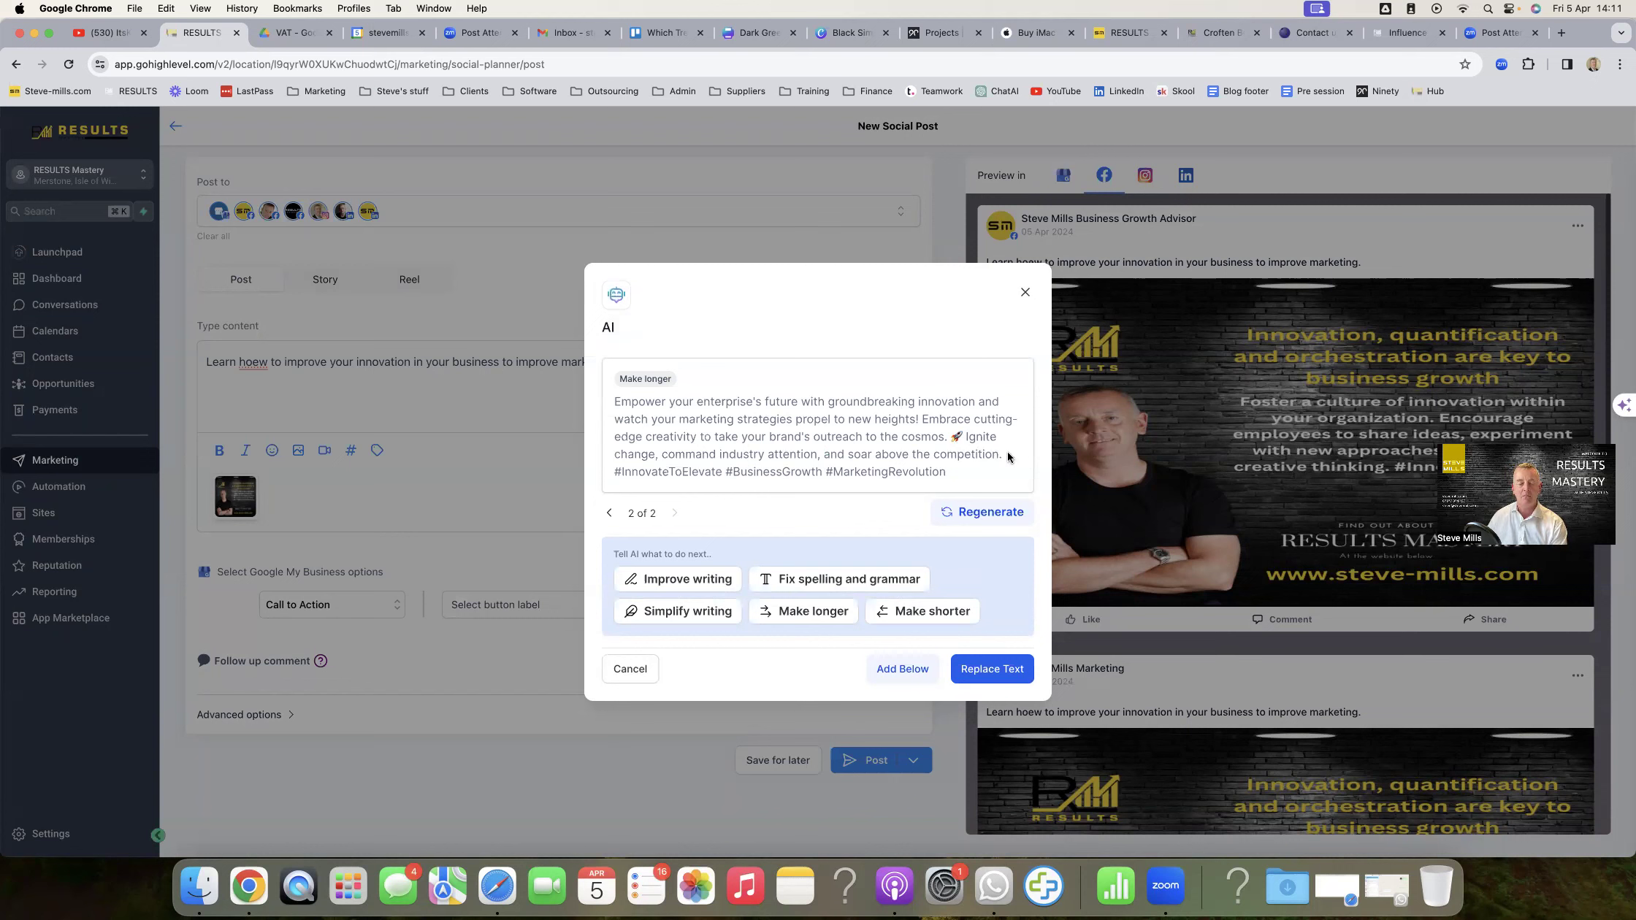
pyautogui.click(987, 671)
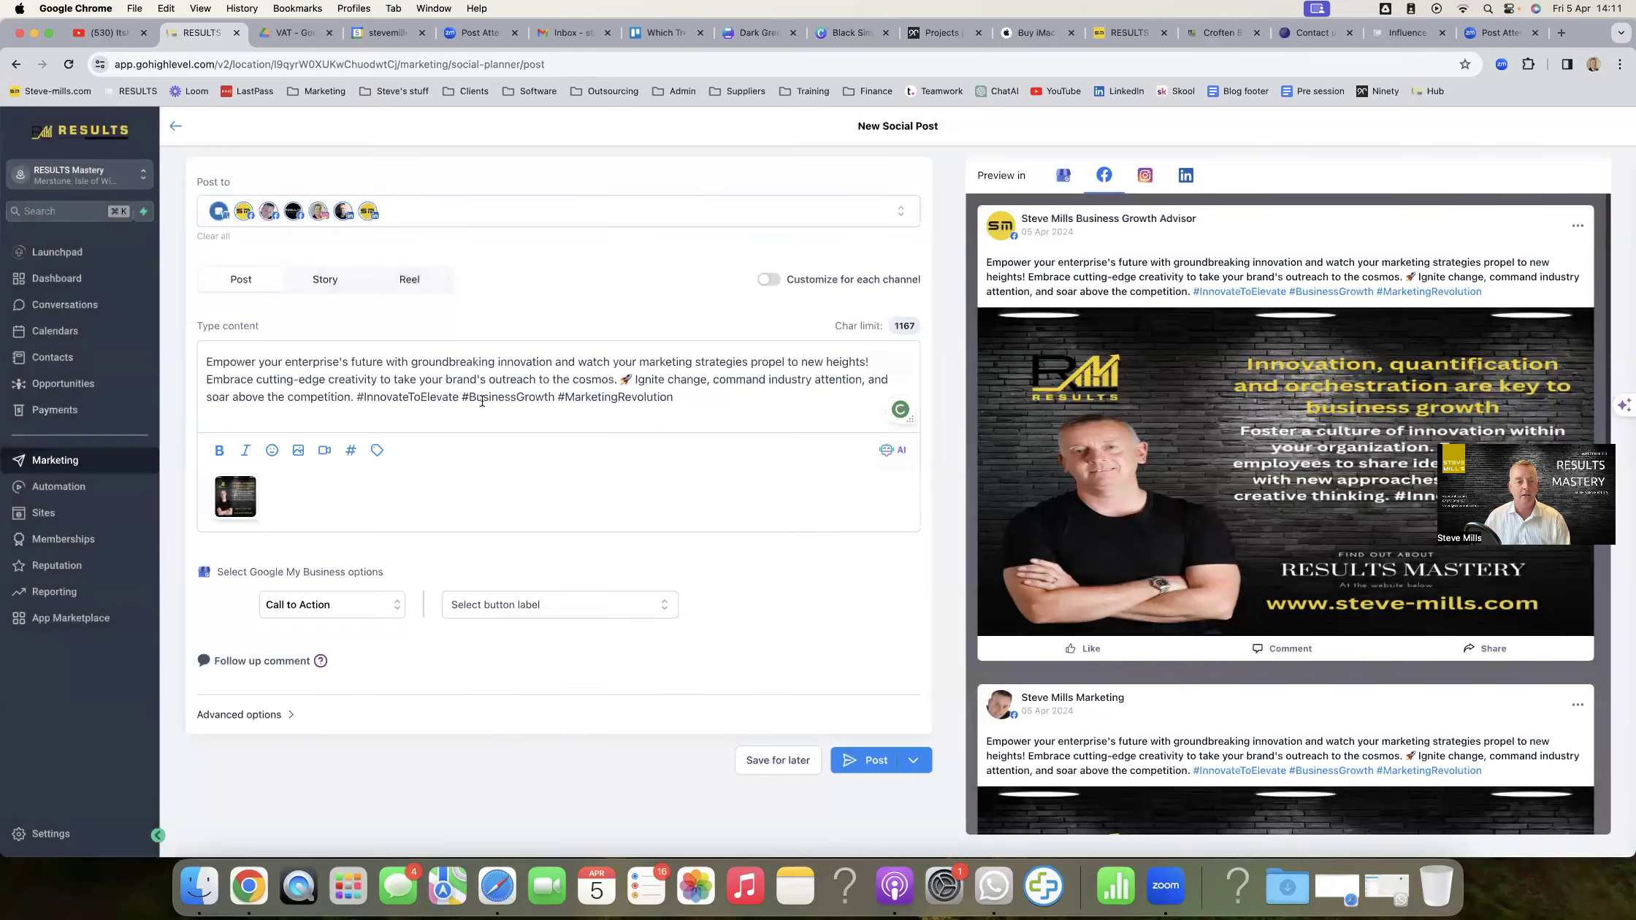
pyautogui.scroll(-3, 1250, 526)
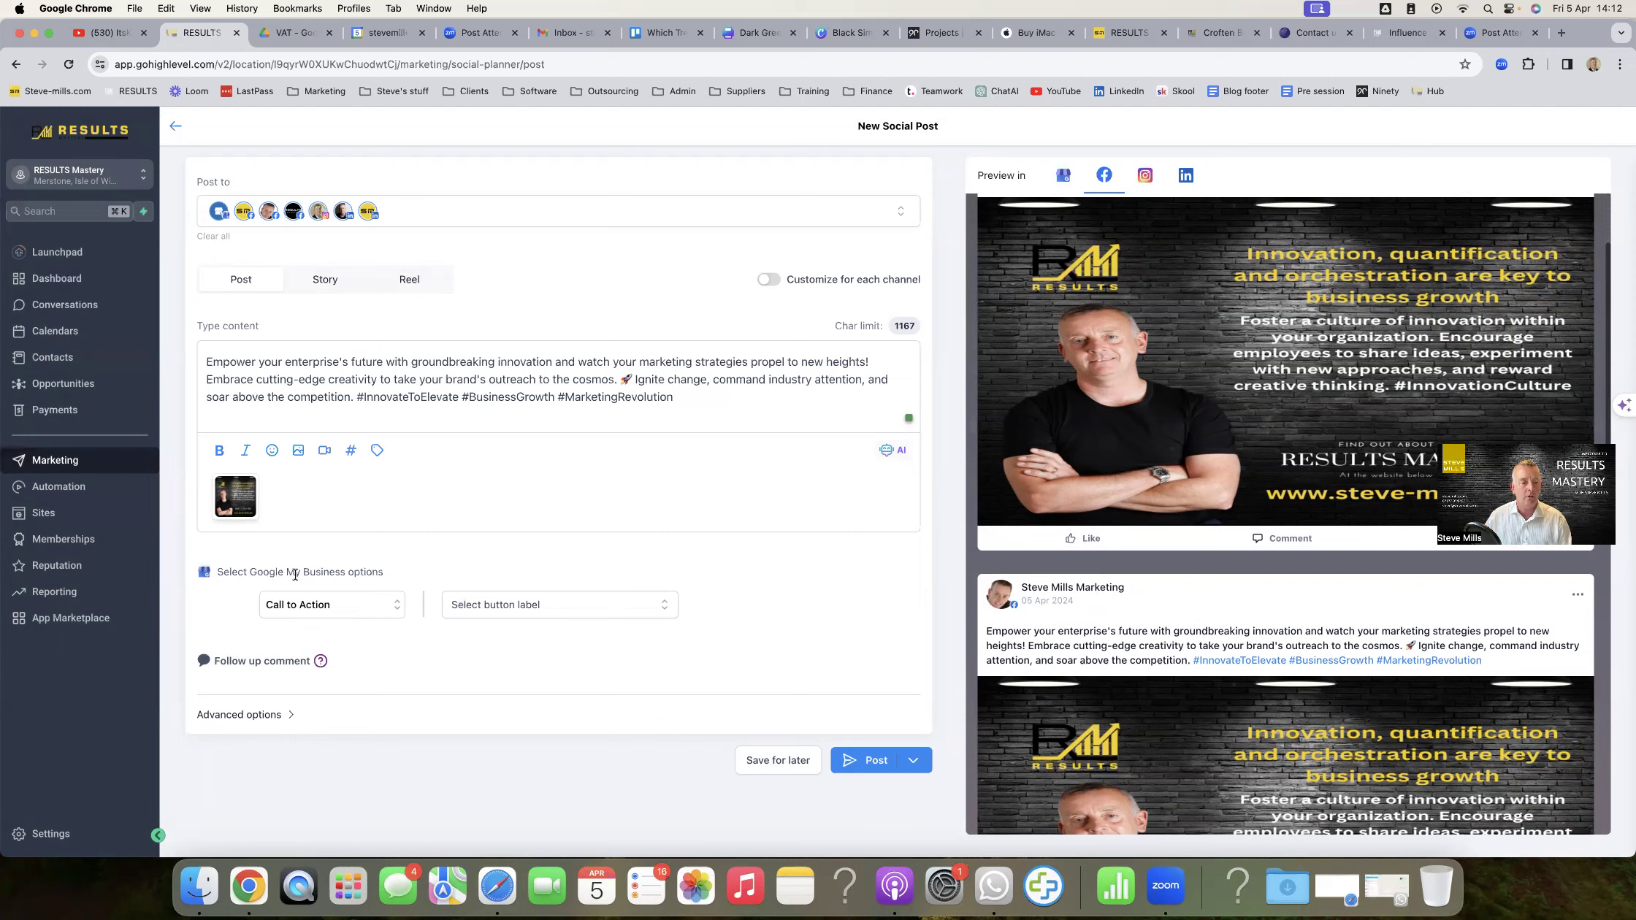
# - Examine the available Google My Business post types and the button labels offered for the Call to Action option
pyautogui.click(393, 612)
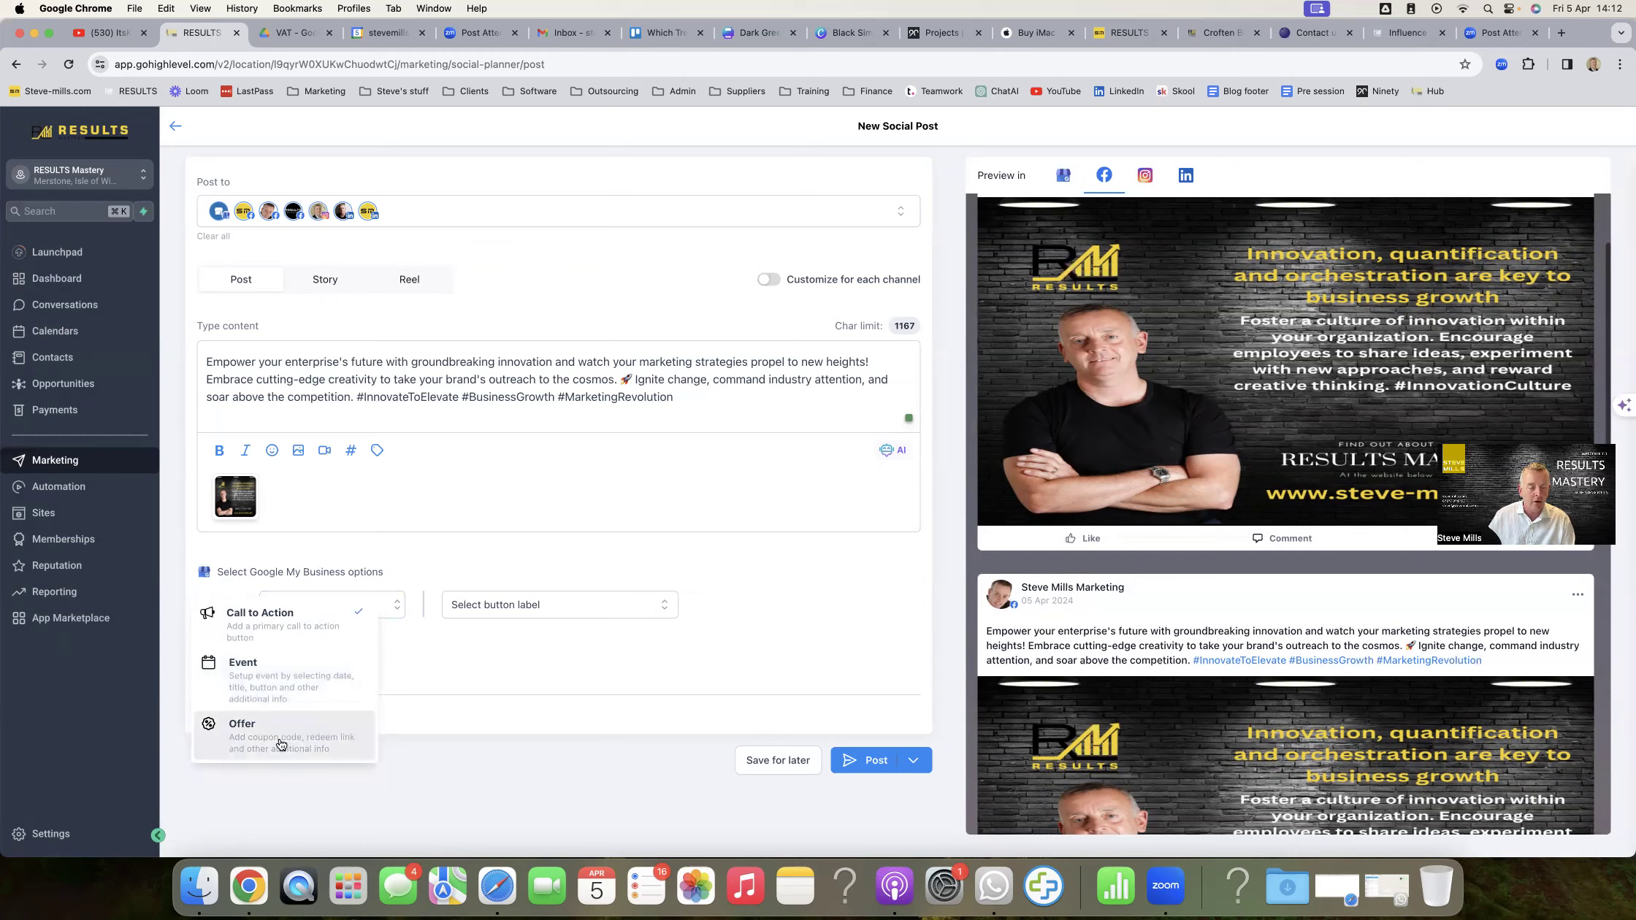
pyautogui.click(555, 648)
pyautogui.click(594, 616)
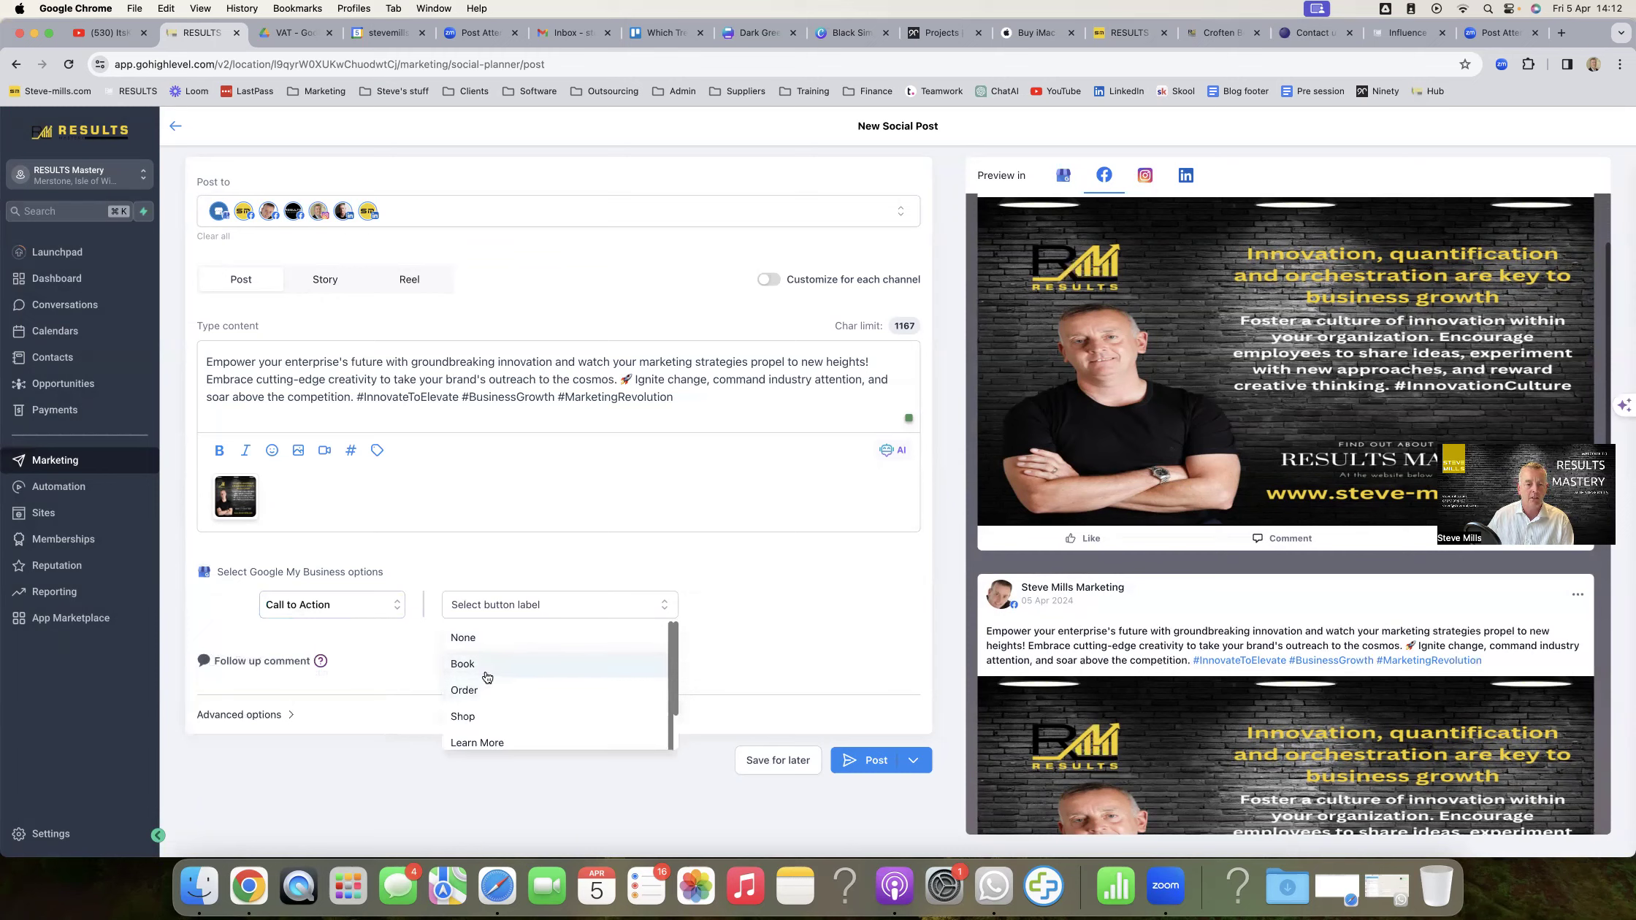
pyautogui.scroll(-1, 508, 701)
pyautogui.scroll(-1, 524, 720)
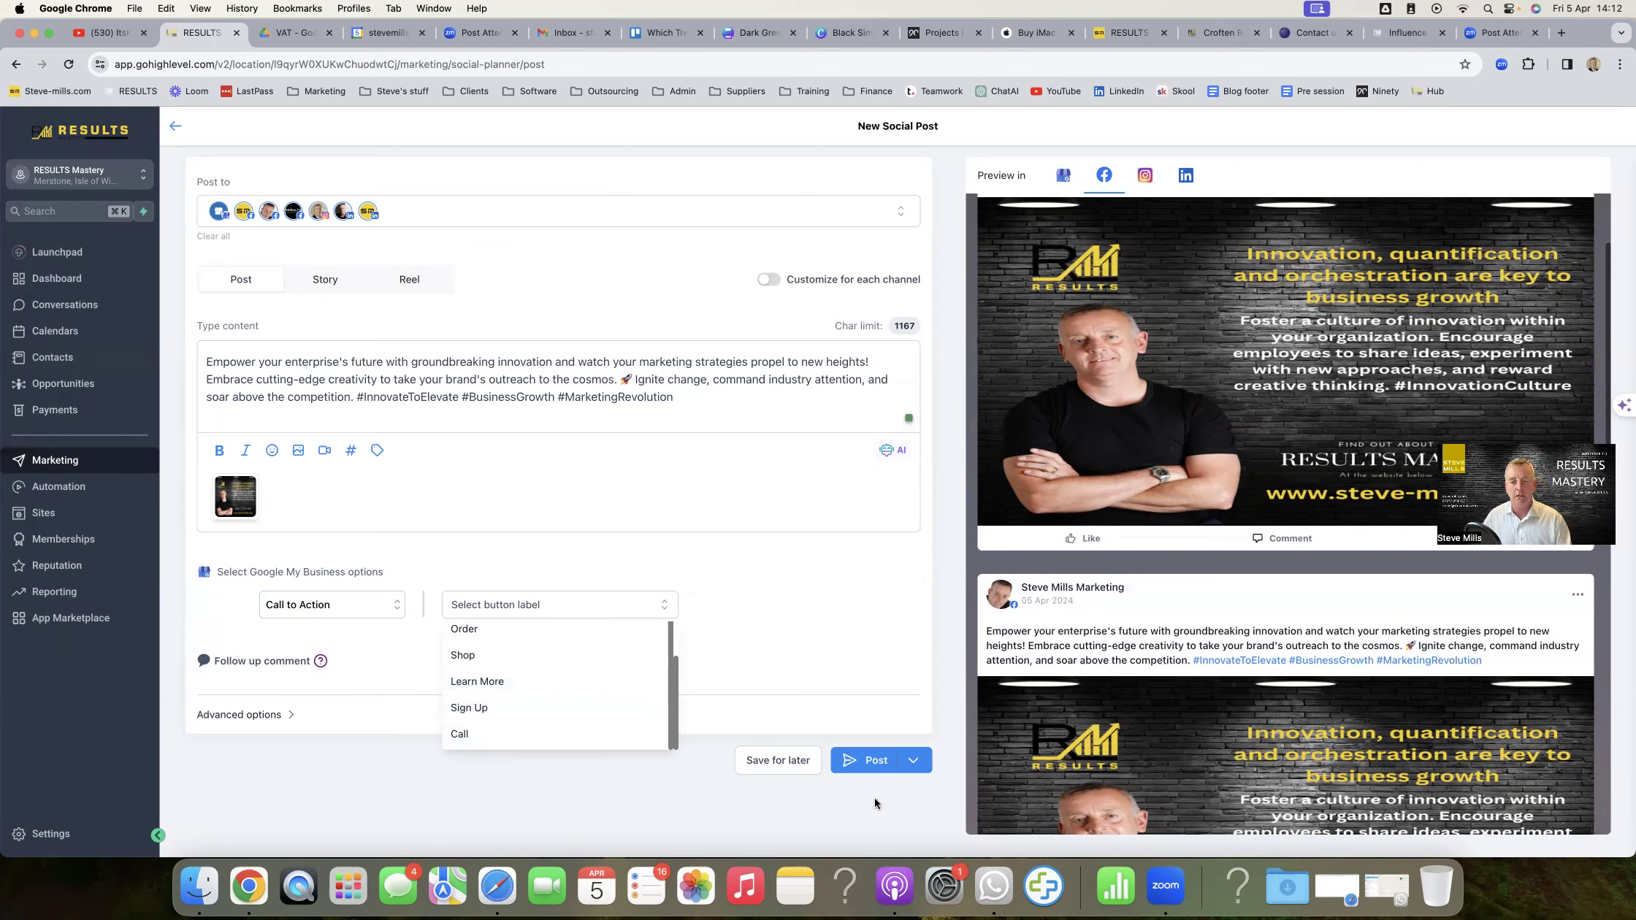
pyautogui.click(913, 763)
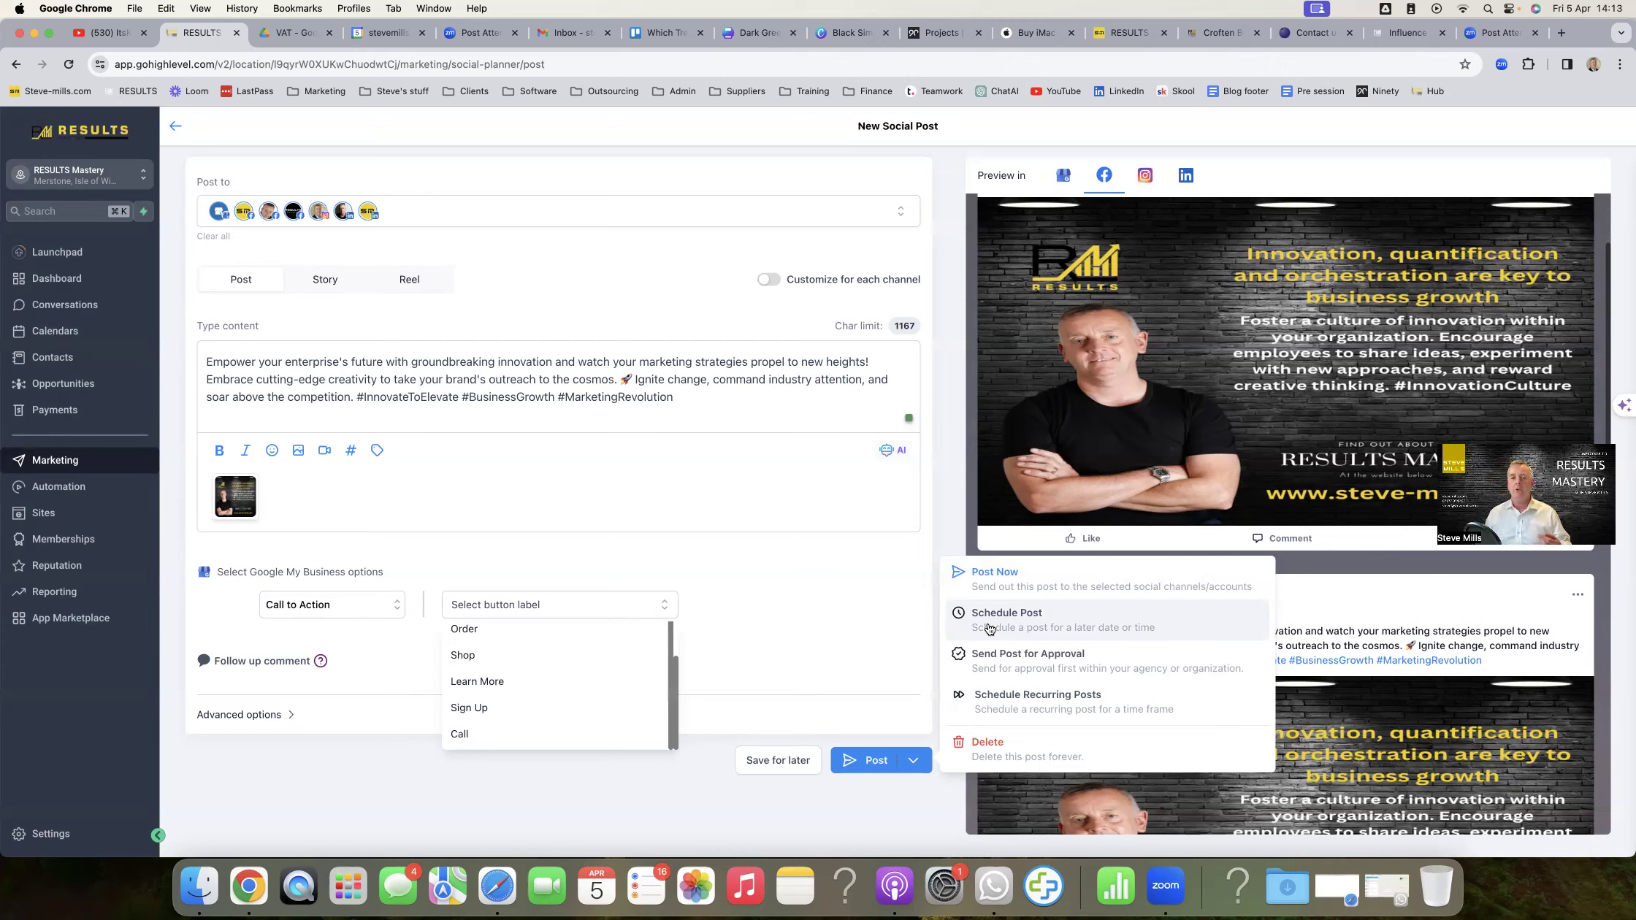
pyautogui.click(1028, 616)
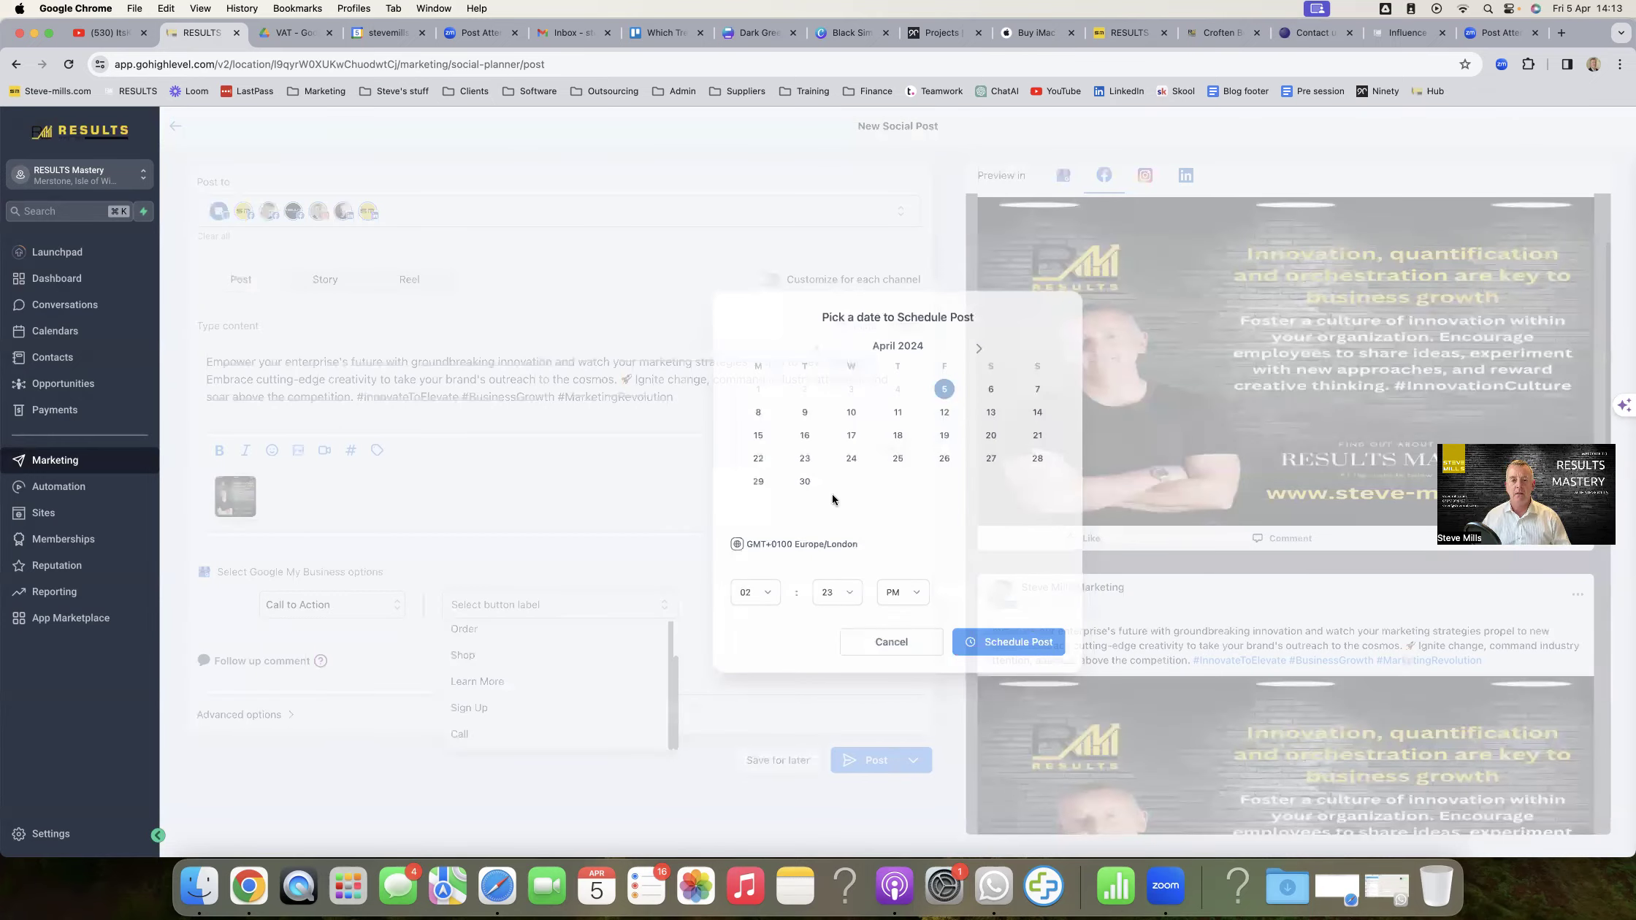
pyautogui.click(993, 395)
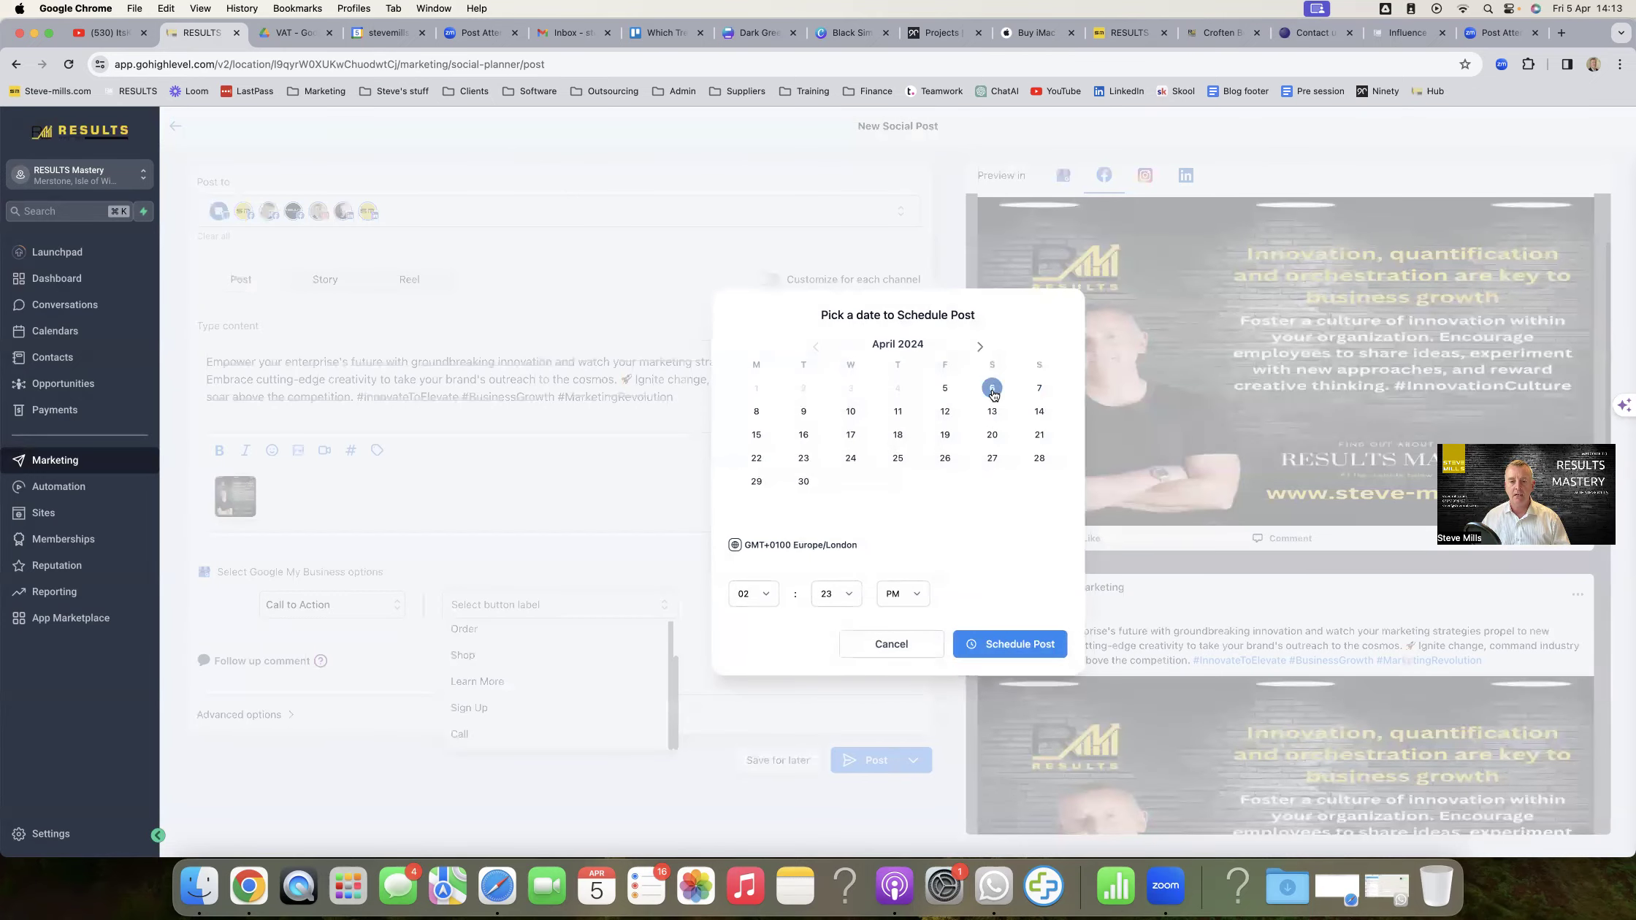
pyautogui.click(774, 597)
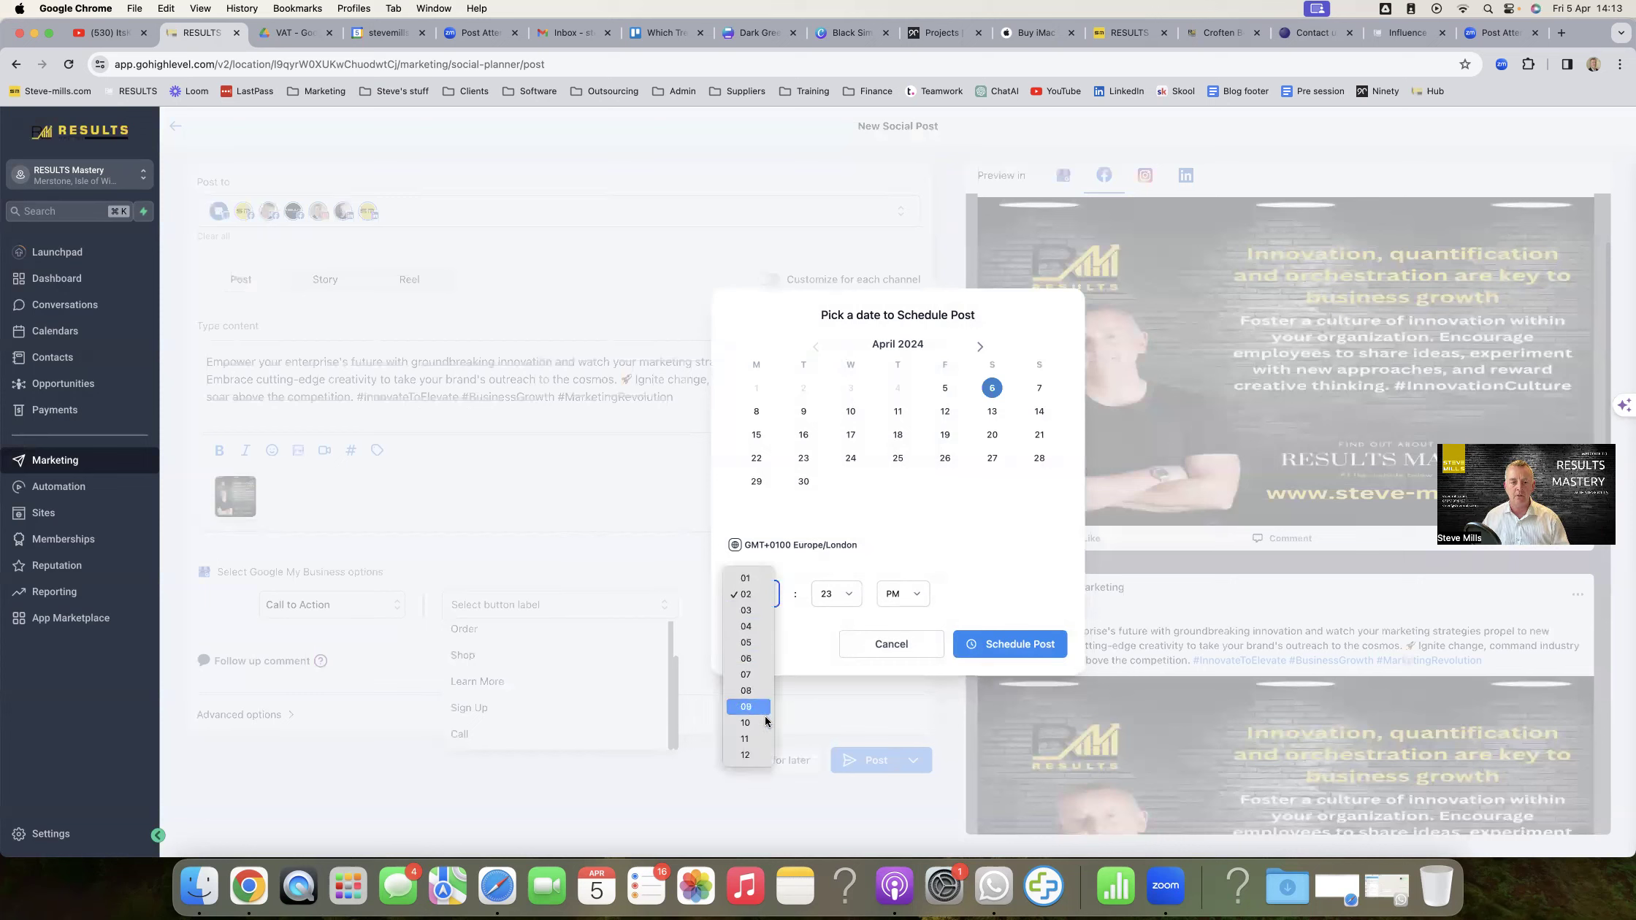
pyautogui.click(898, 622)
pyautogui.click(905, 595)
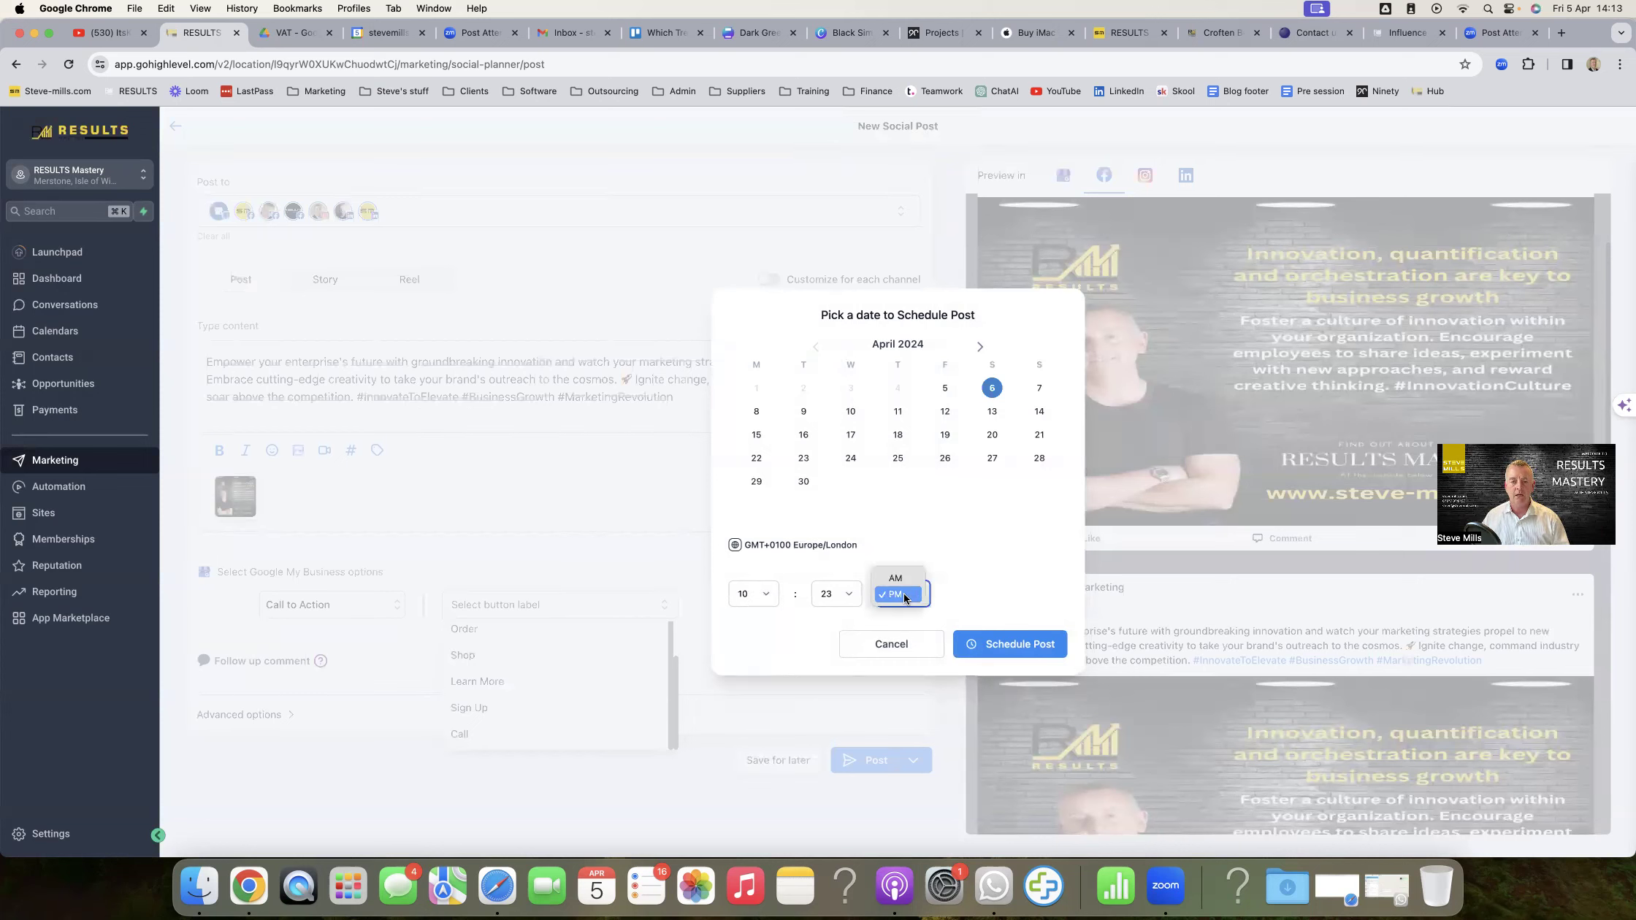
pyautogui.click(903, 582)
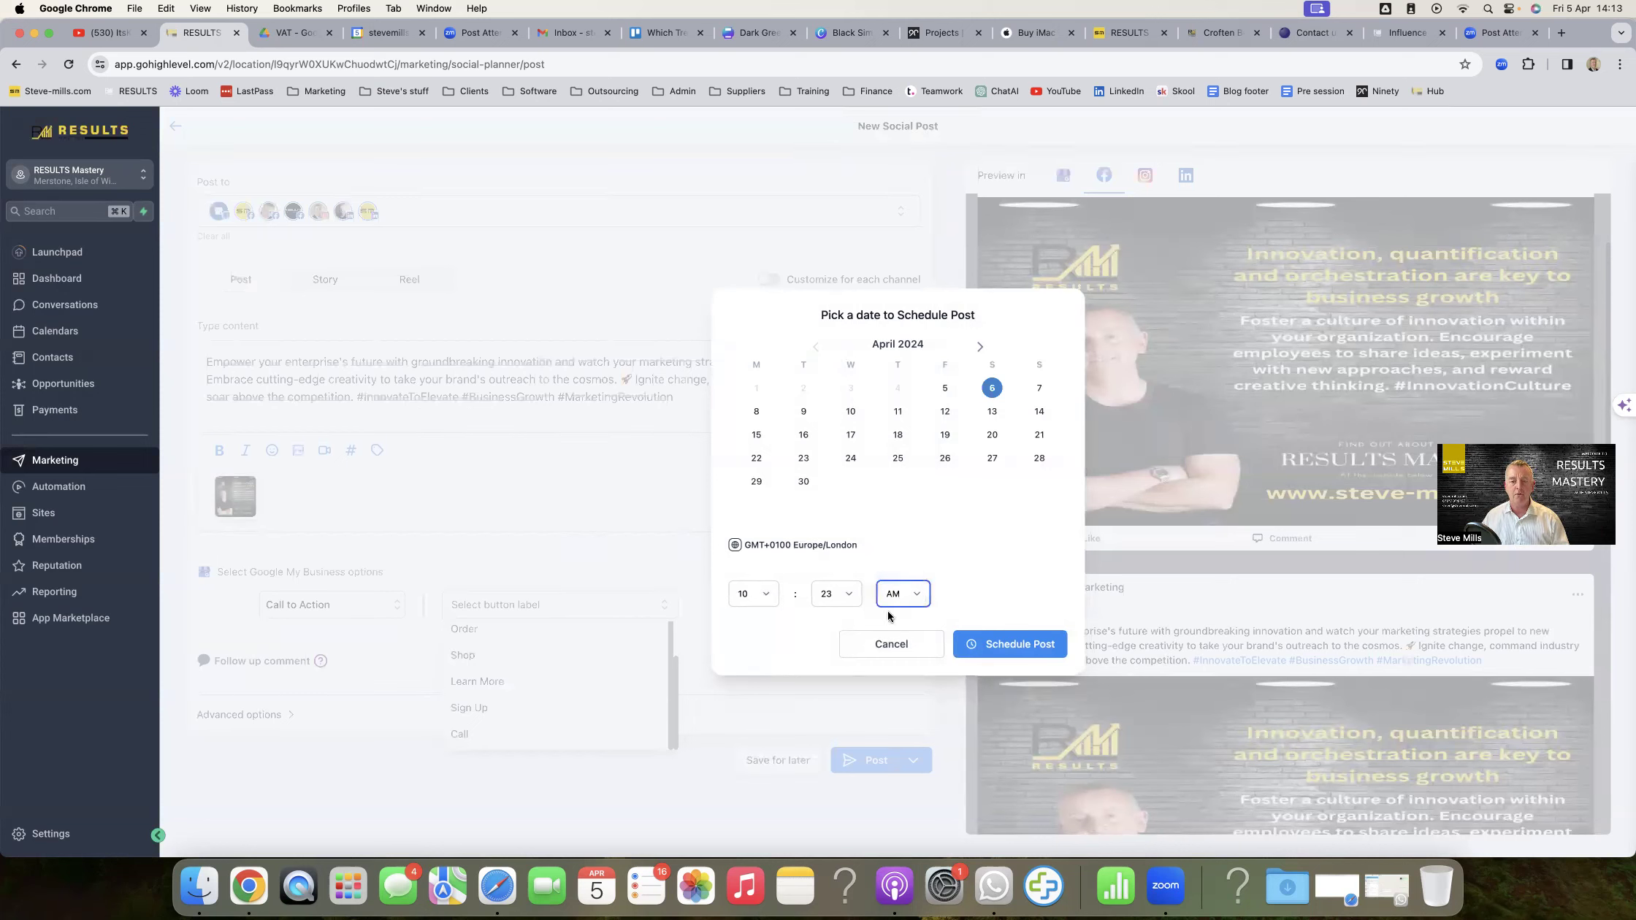
pyautogui.click(921, 646)
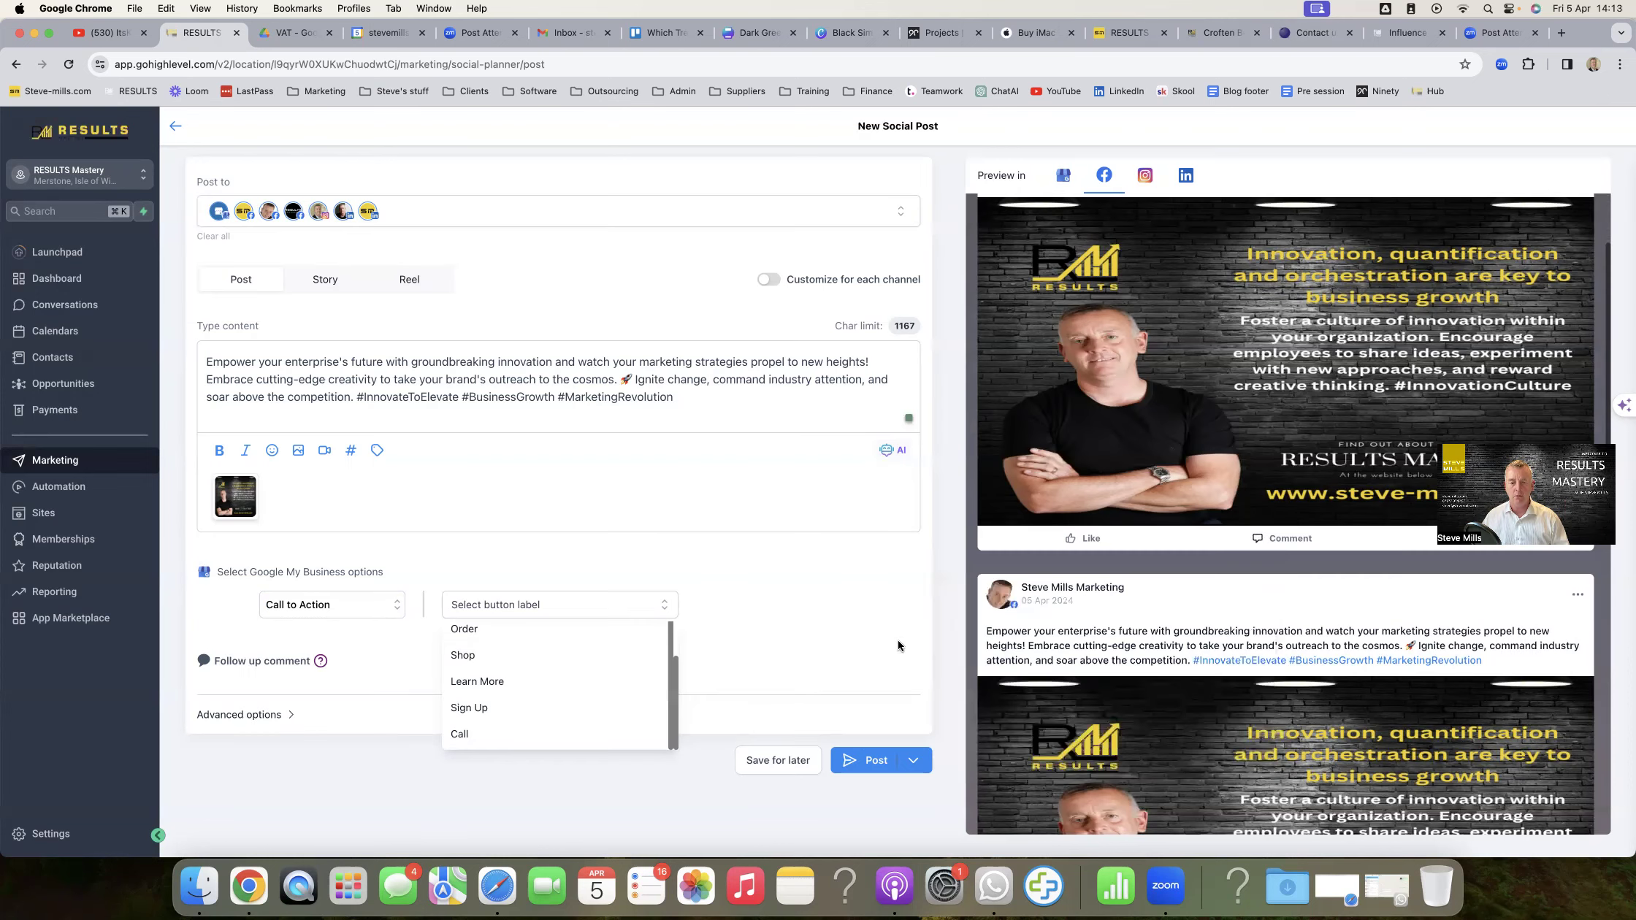
# - Start scheduling the post as a recurring post and set it to repeat every 1 month
pyautogui.click(904, 771)
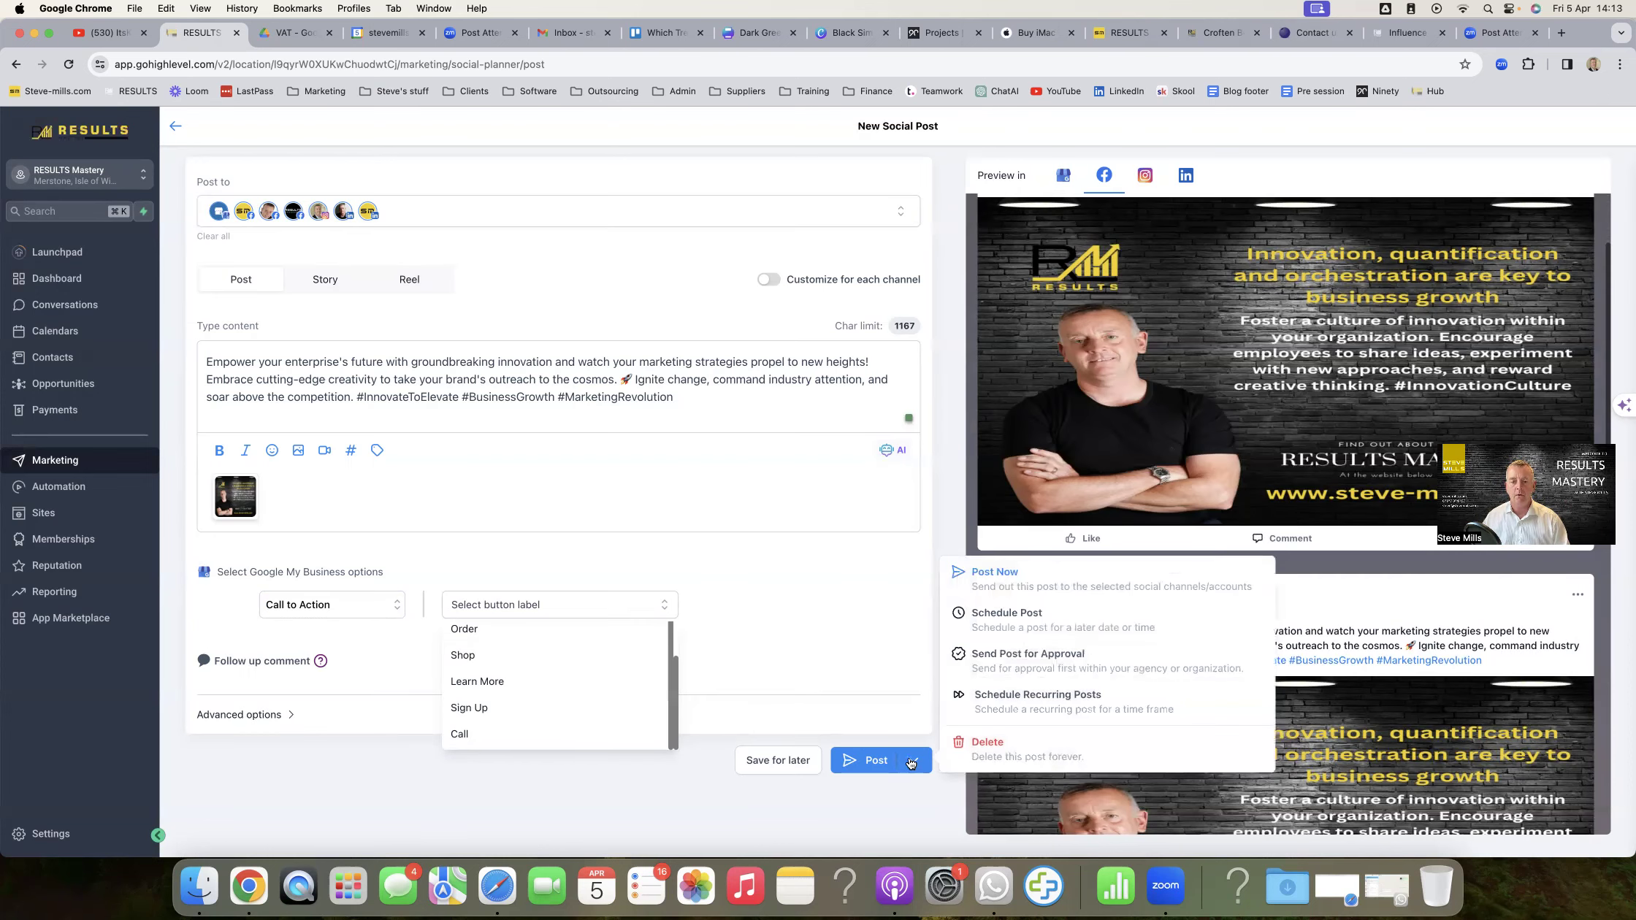
pyautogui.click(1031, 702)
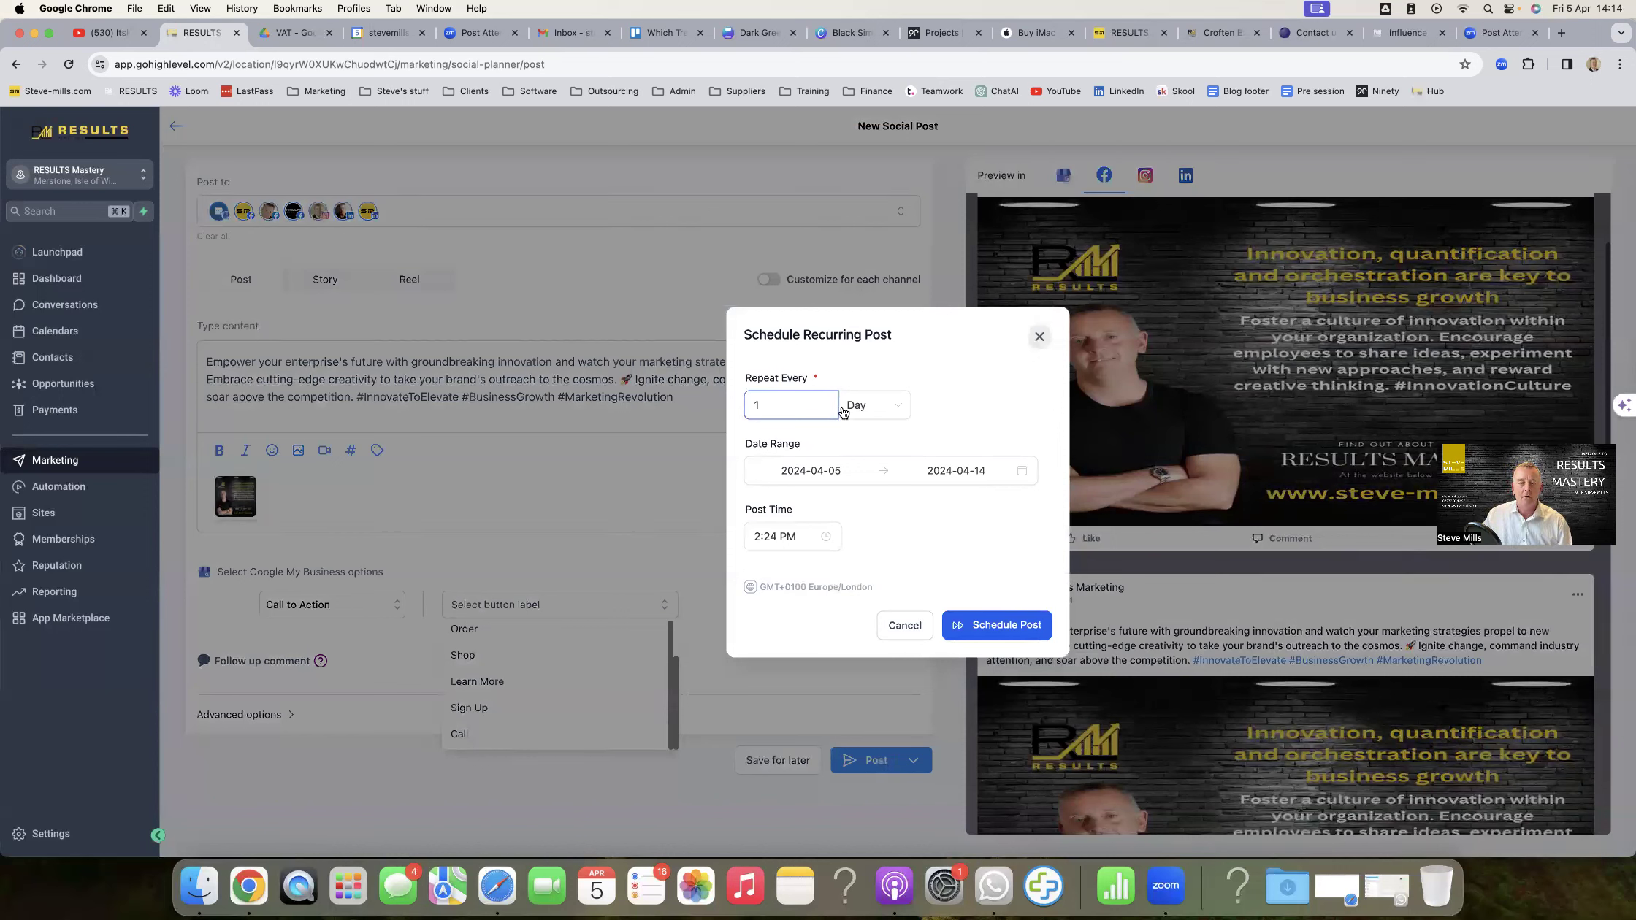
pyautogui.click(872, 406)
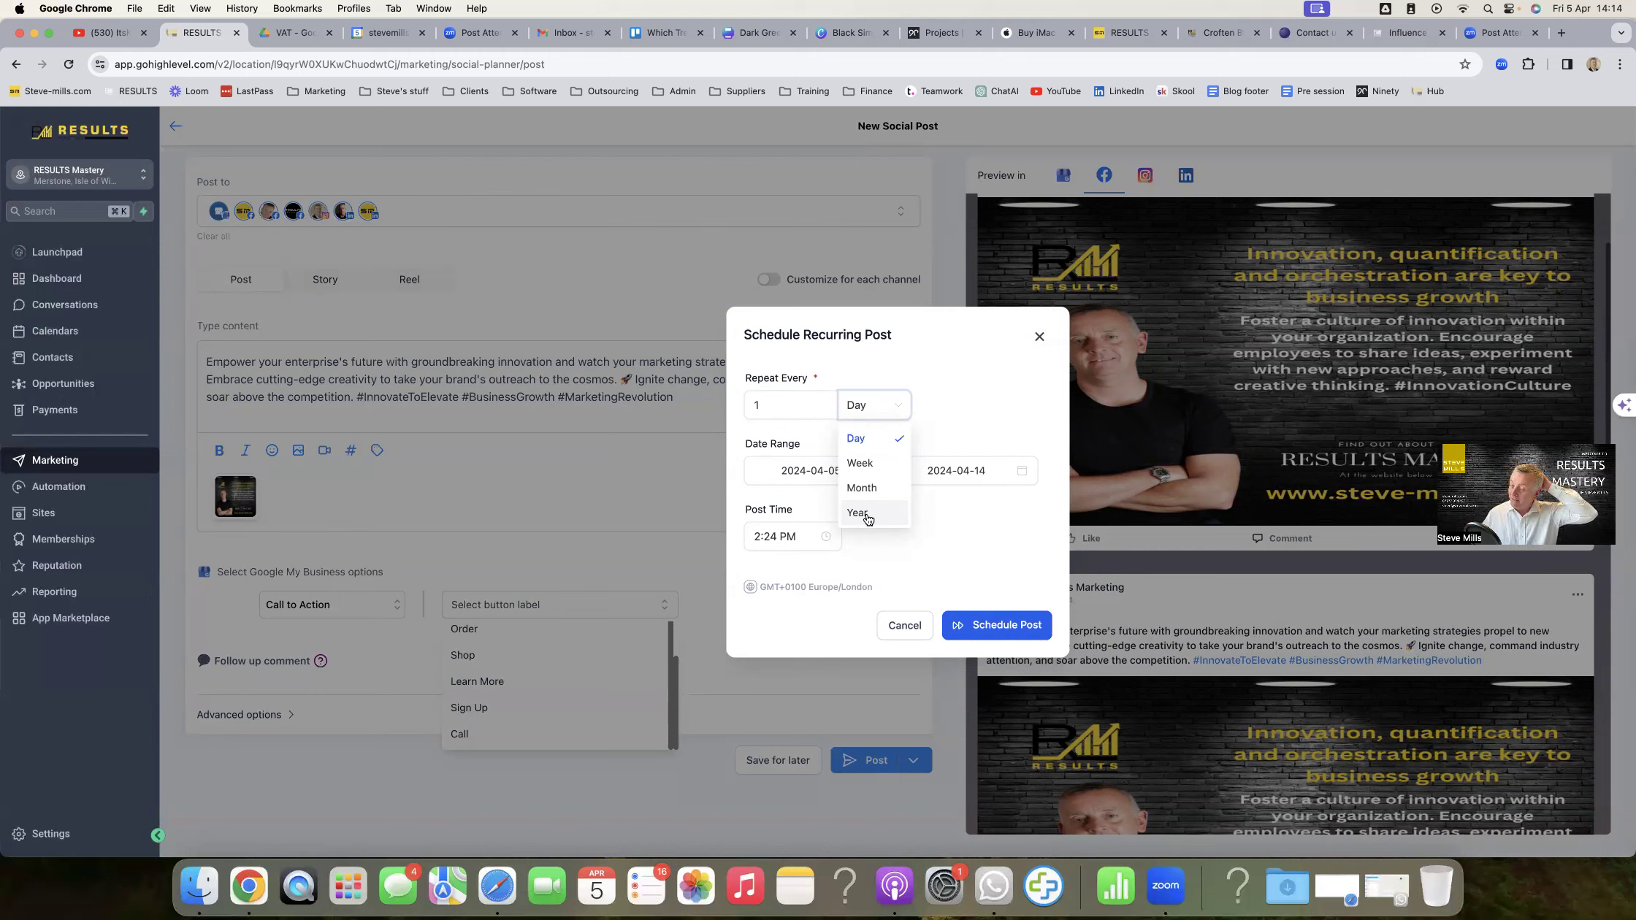
pyautogui.click(938, 508)
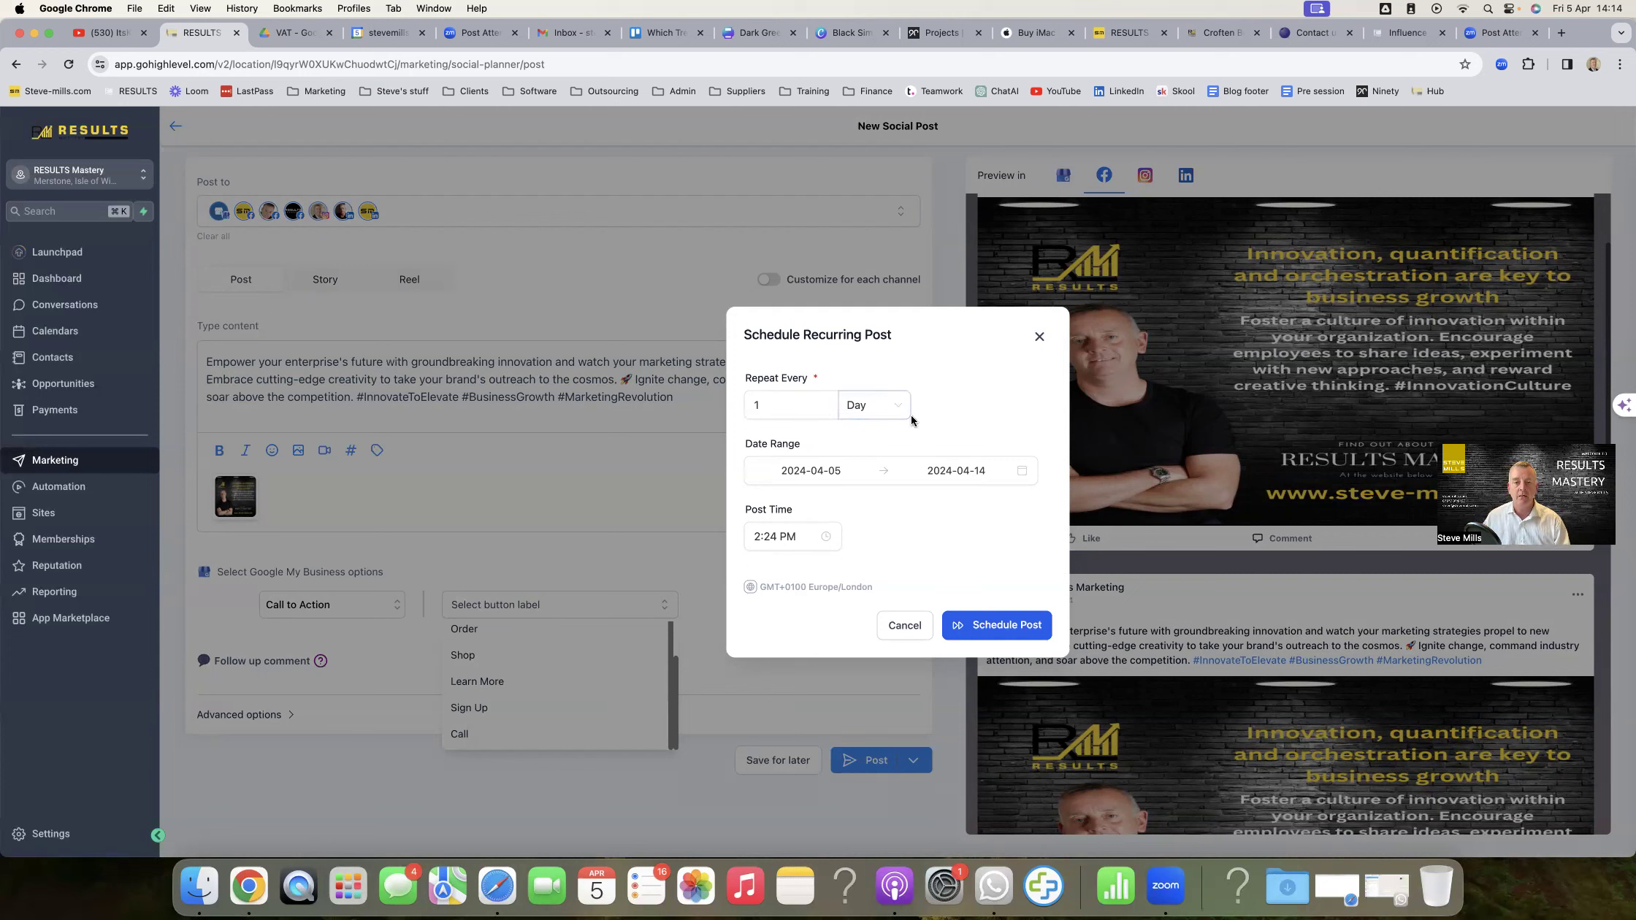
pyautogui.click(900, 412)
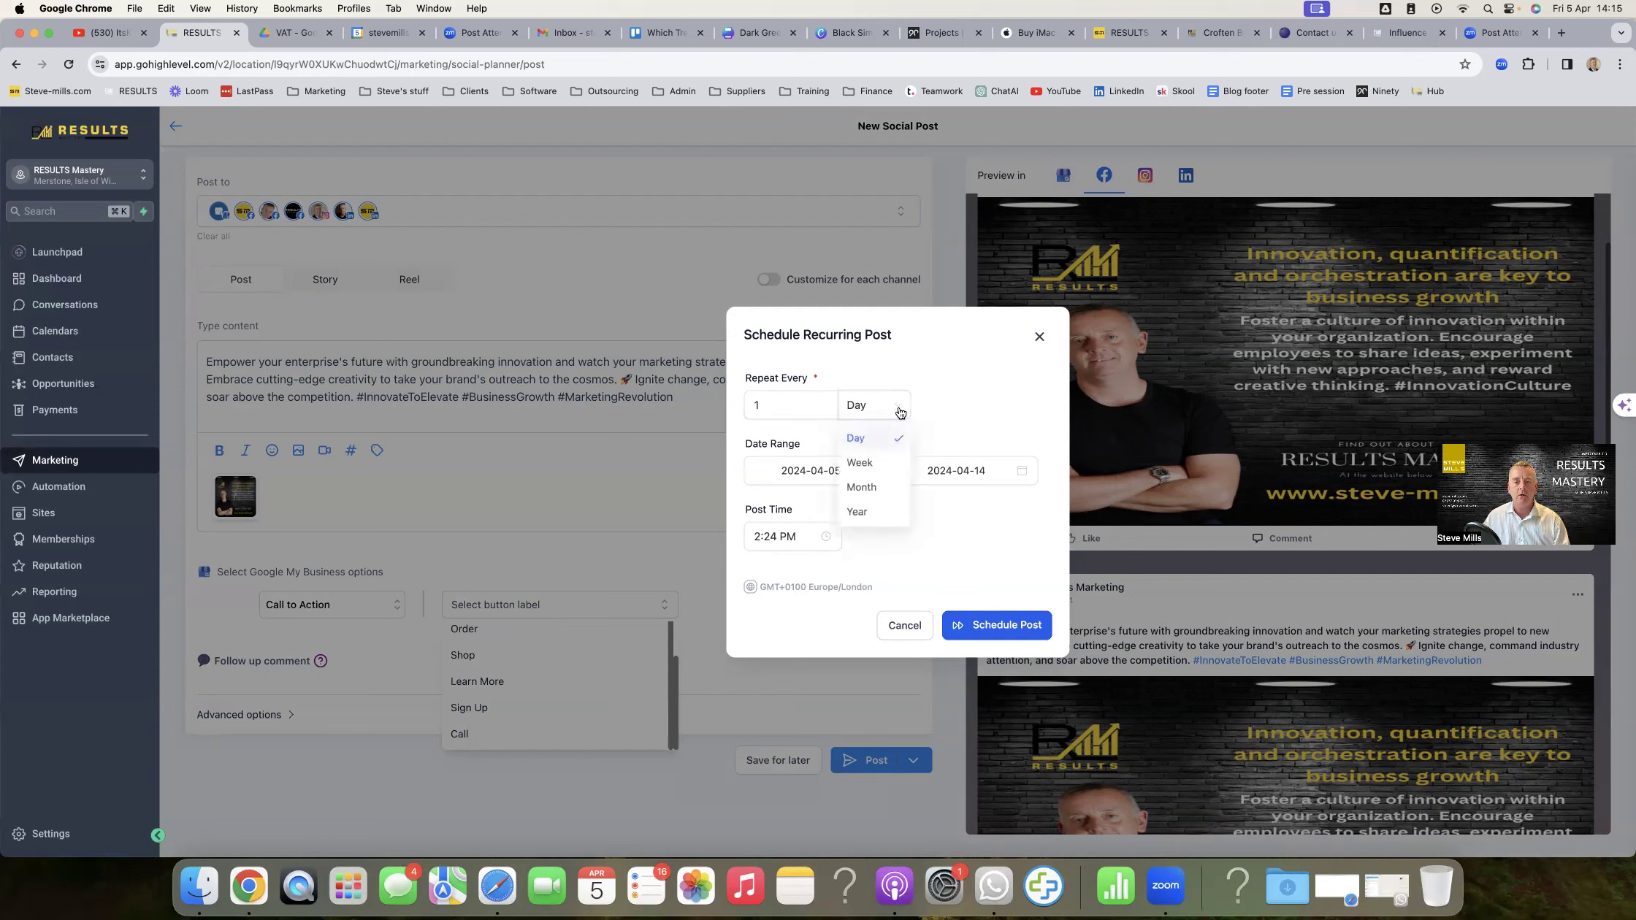
pyautogui.click(872, 488)
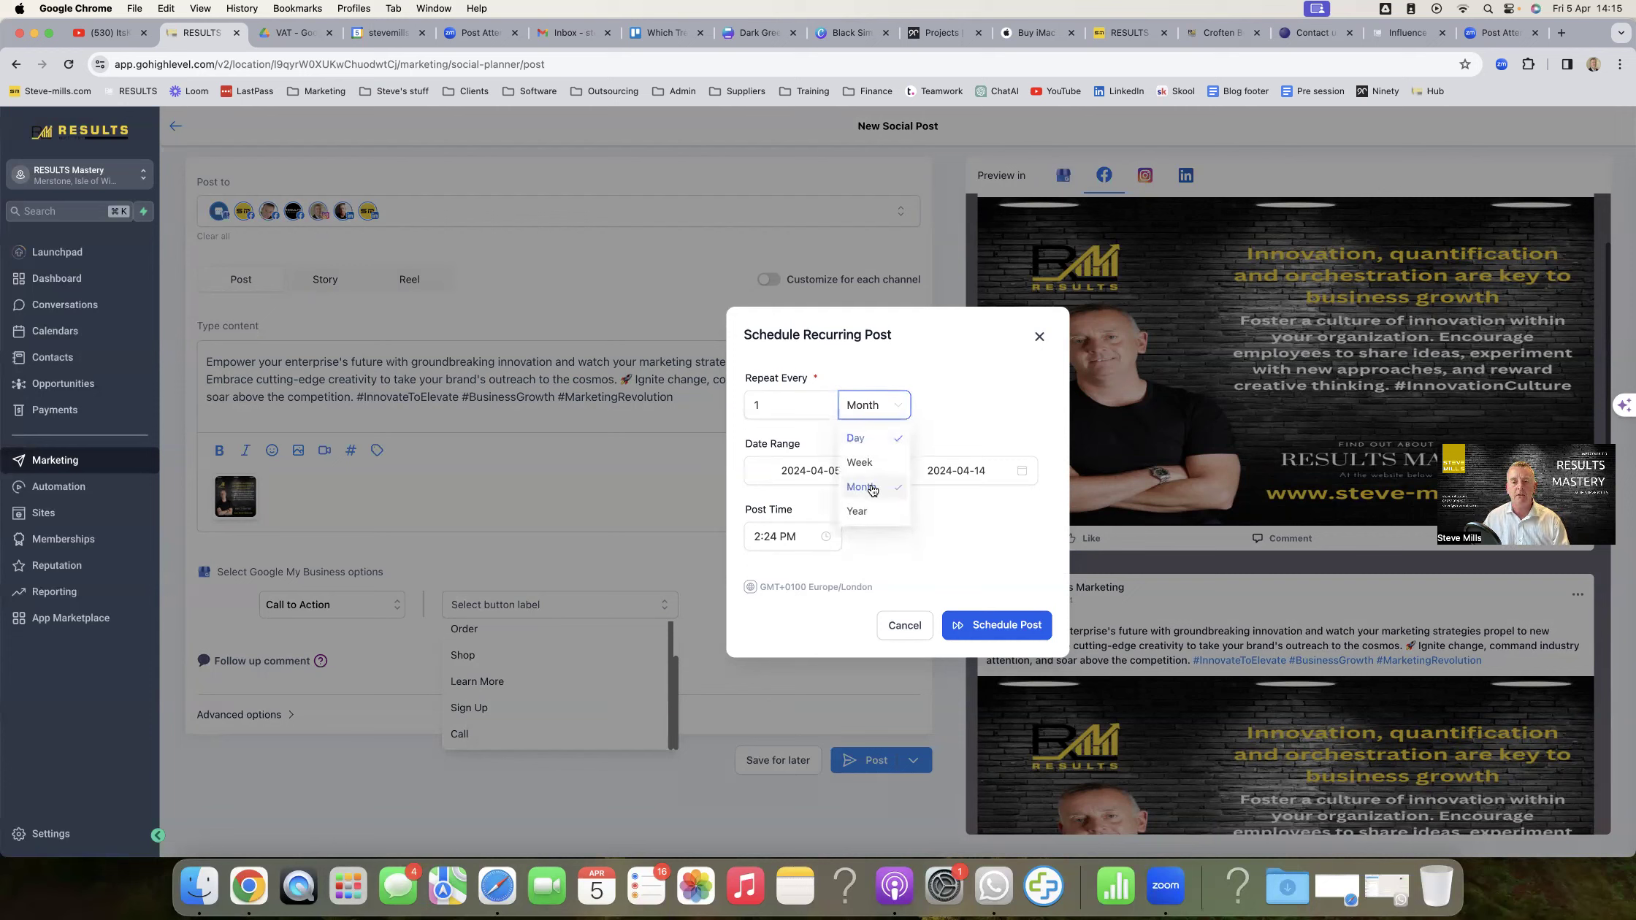
# - Set the recurring post's date range to run from 2024-04-06 to 2024-07-27
pyautogui.click(822, 471)
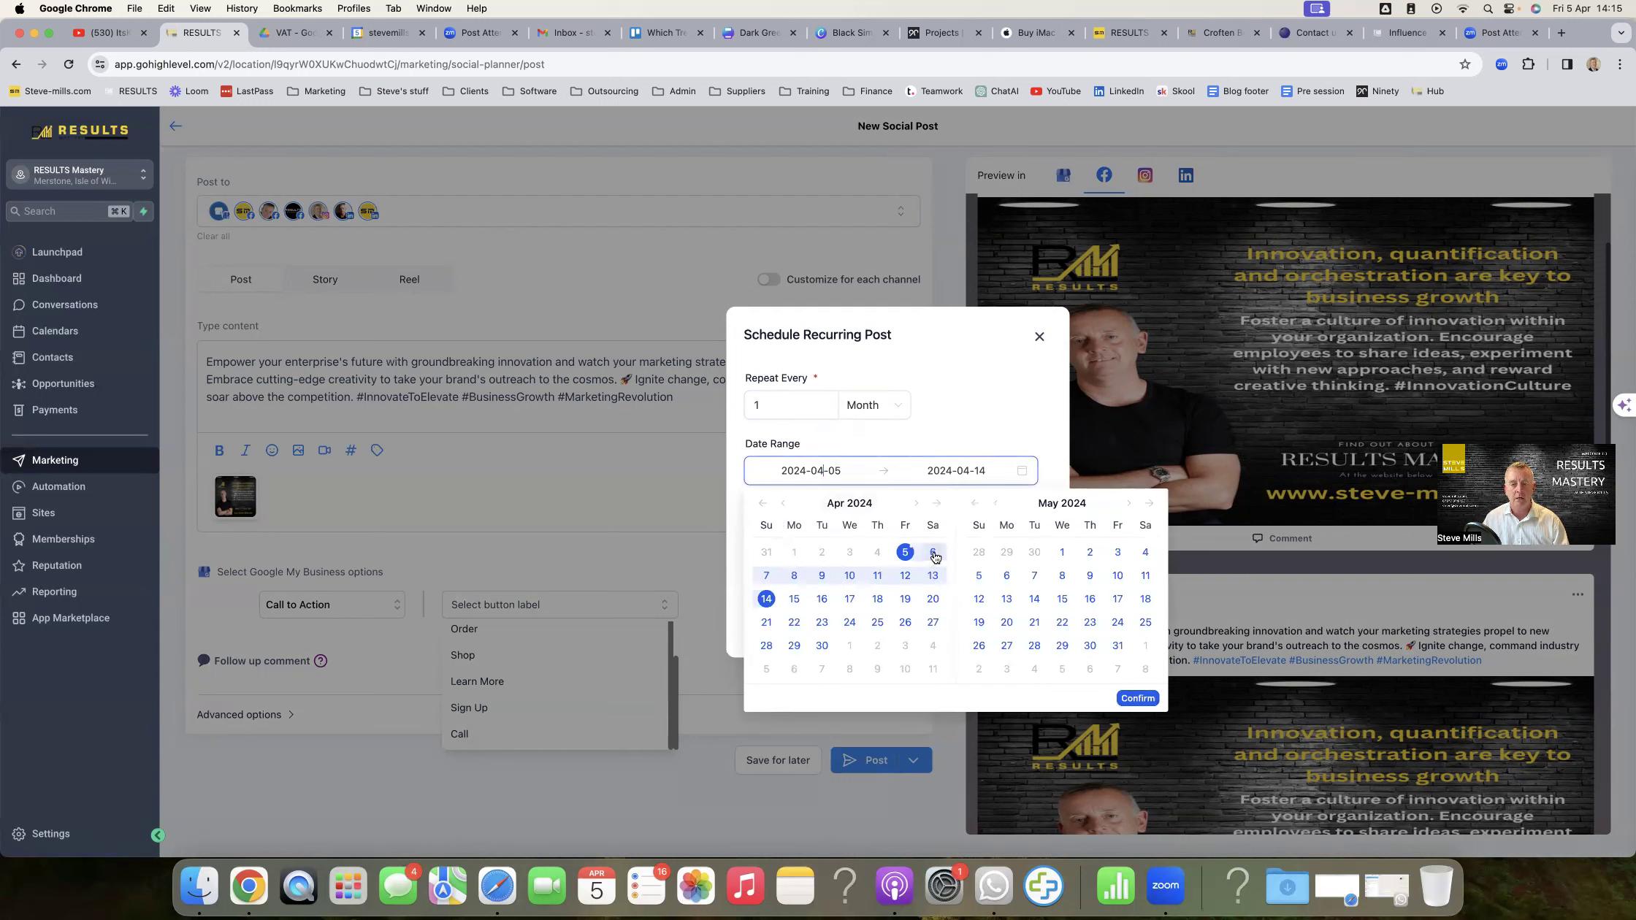
pyautogui.click(932, 555)
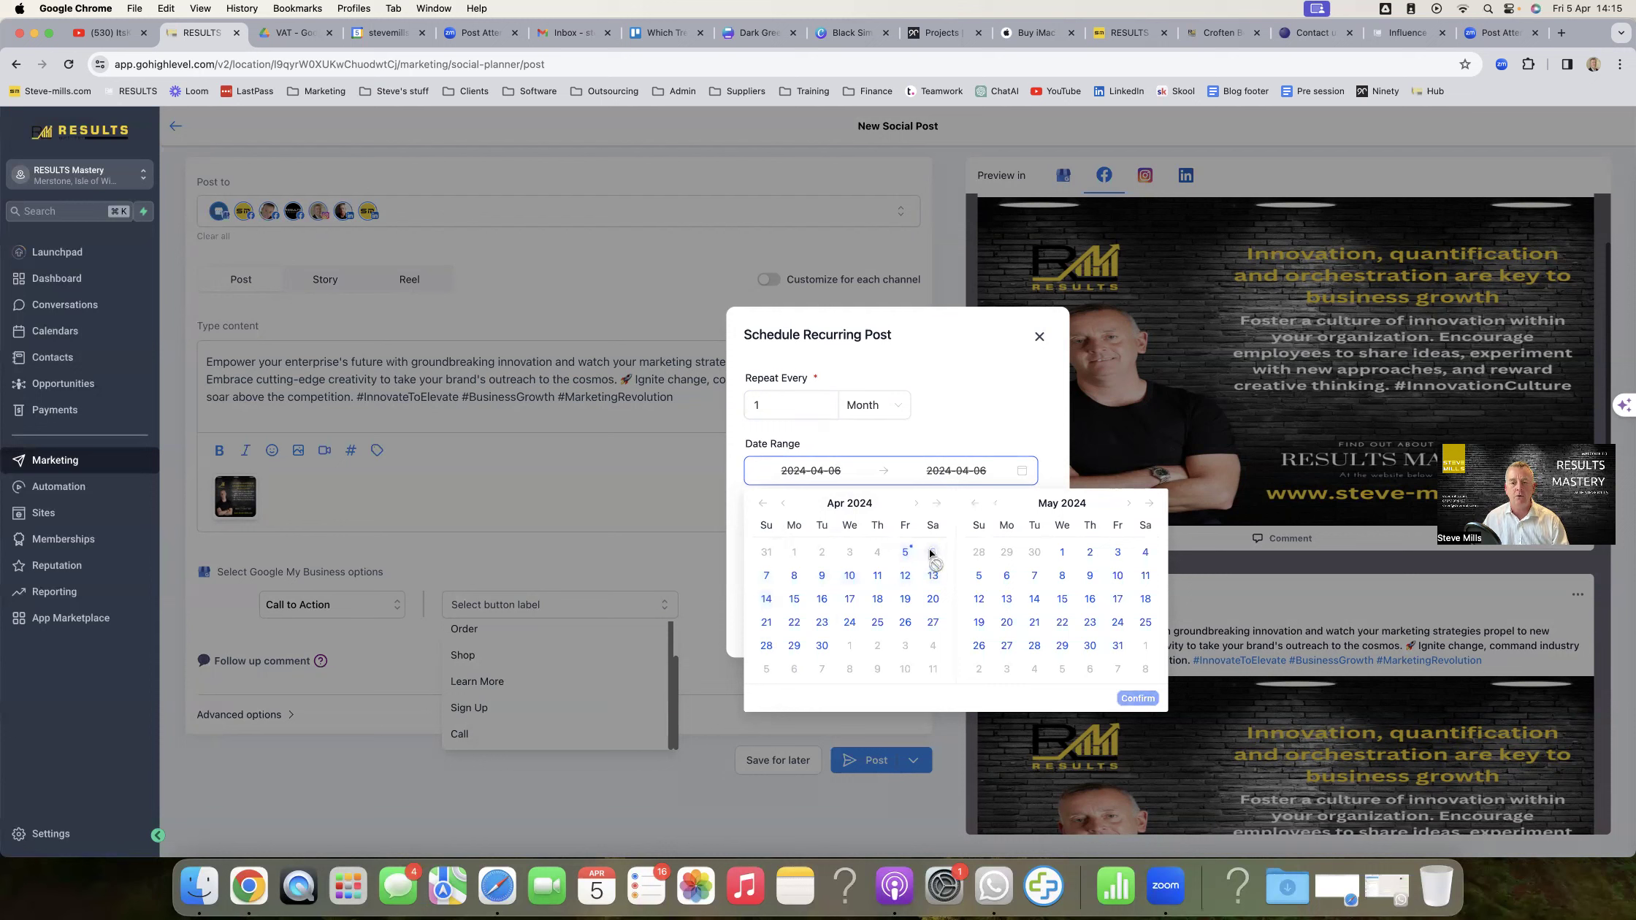
pyautogui.click(1128, 503)
pyautogui.click(1127, 503)
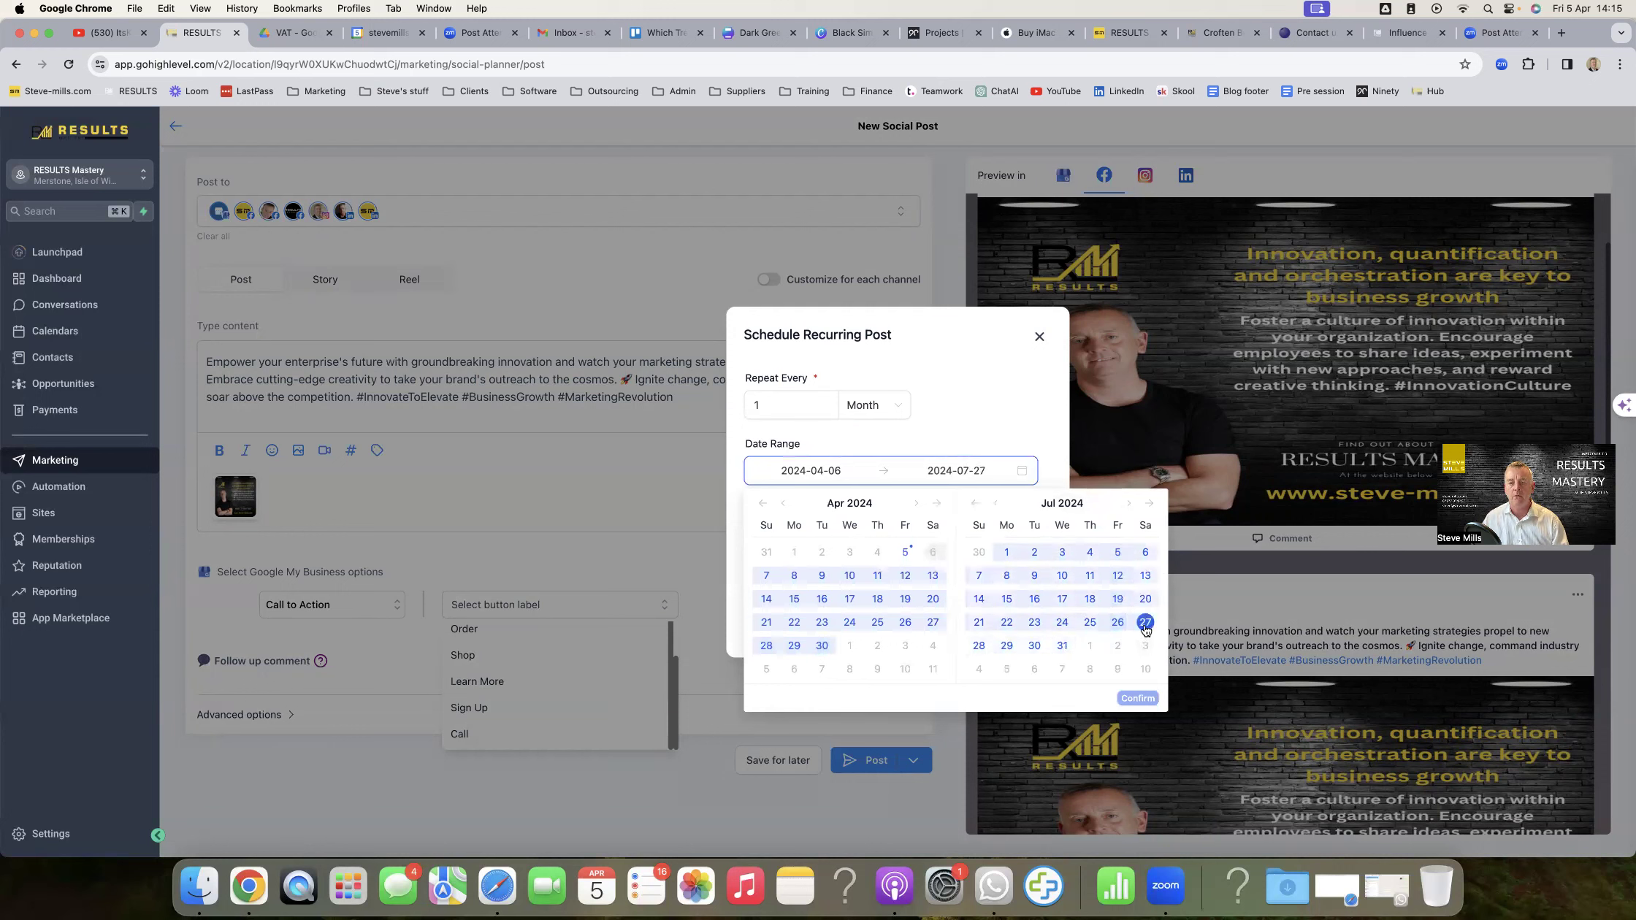
pyautogui.click(1145, 625)
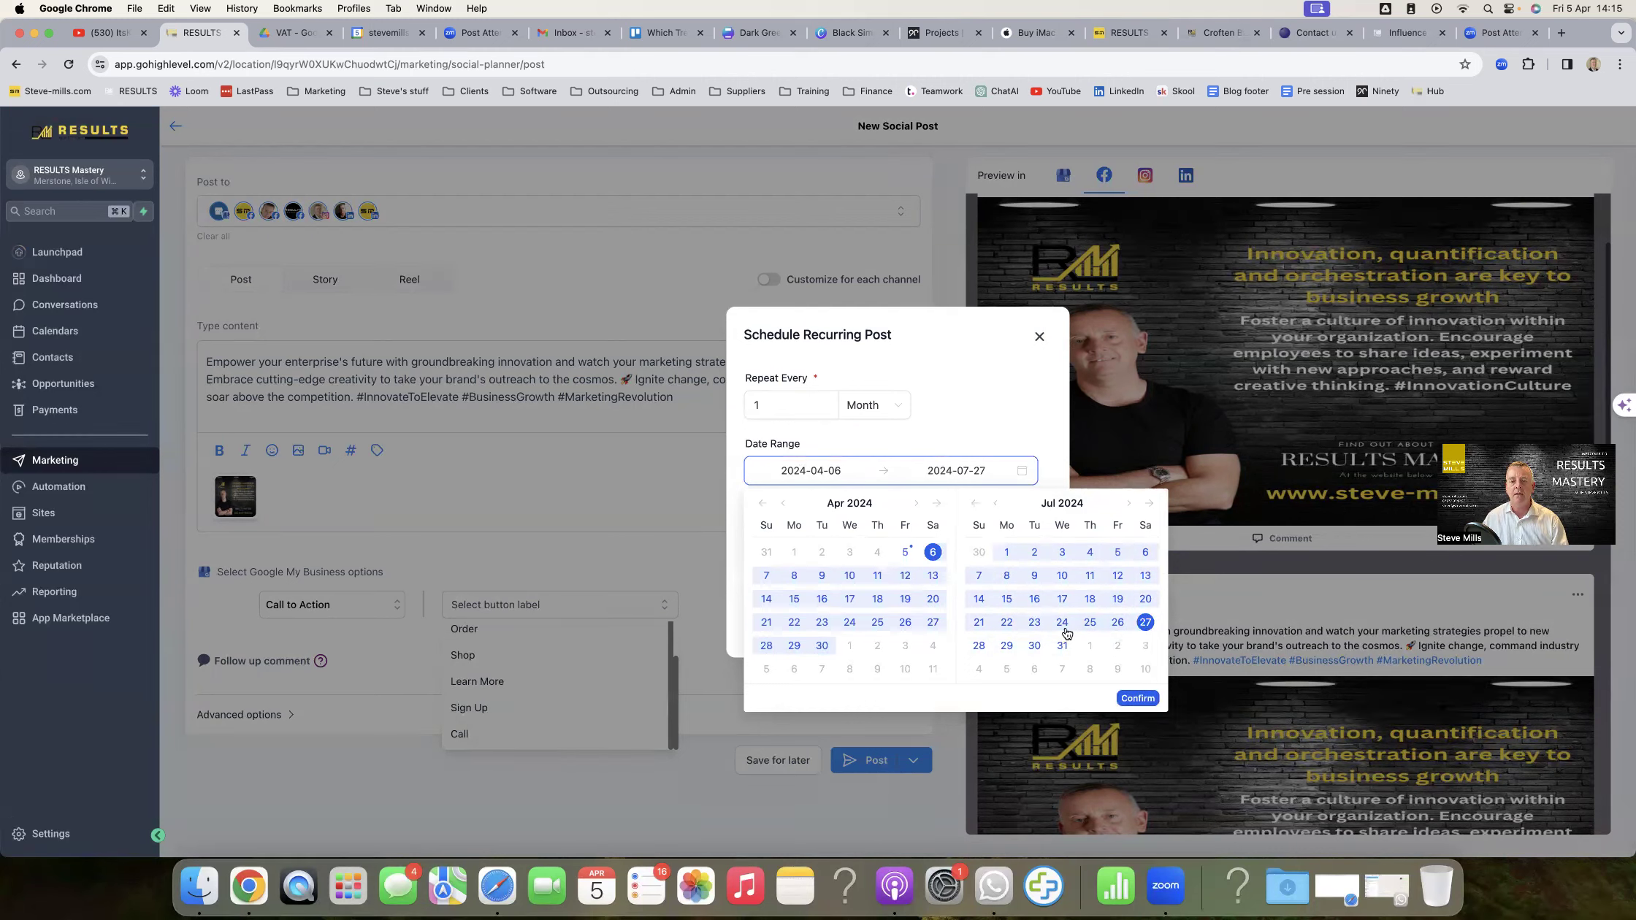
pyautogui.click(1137, 698)
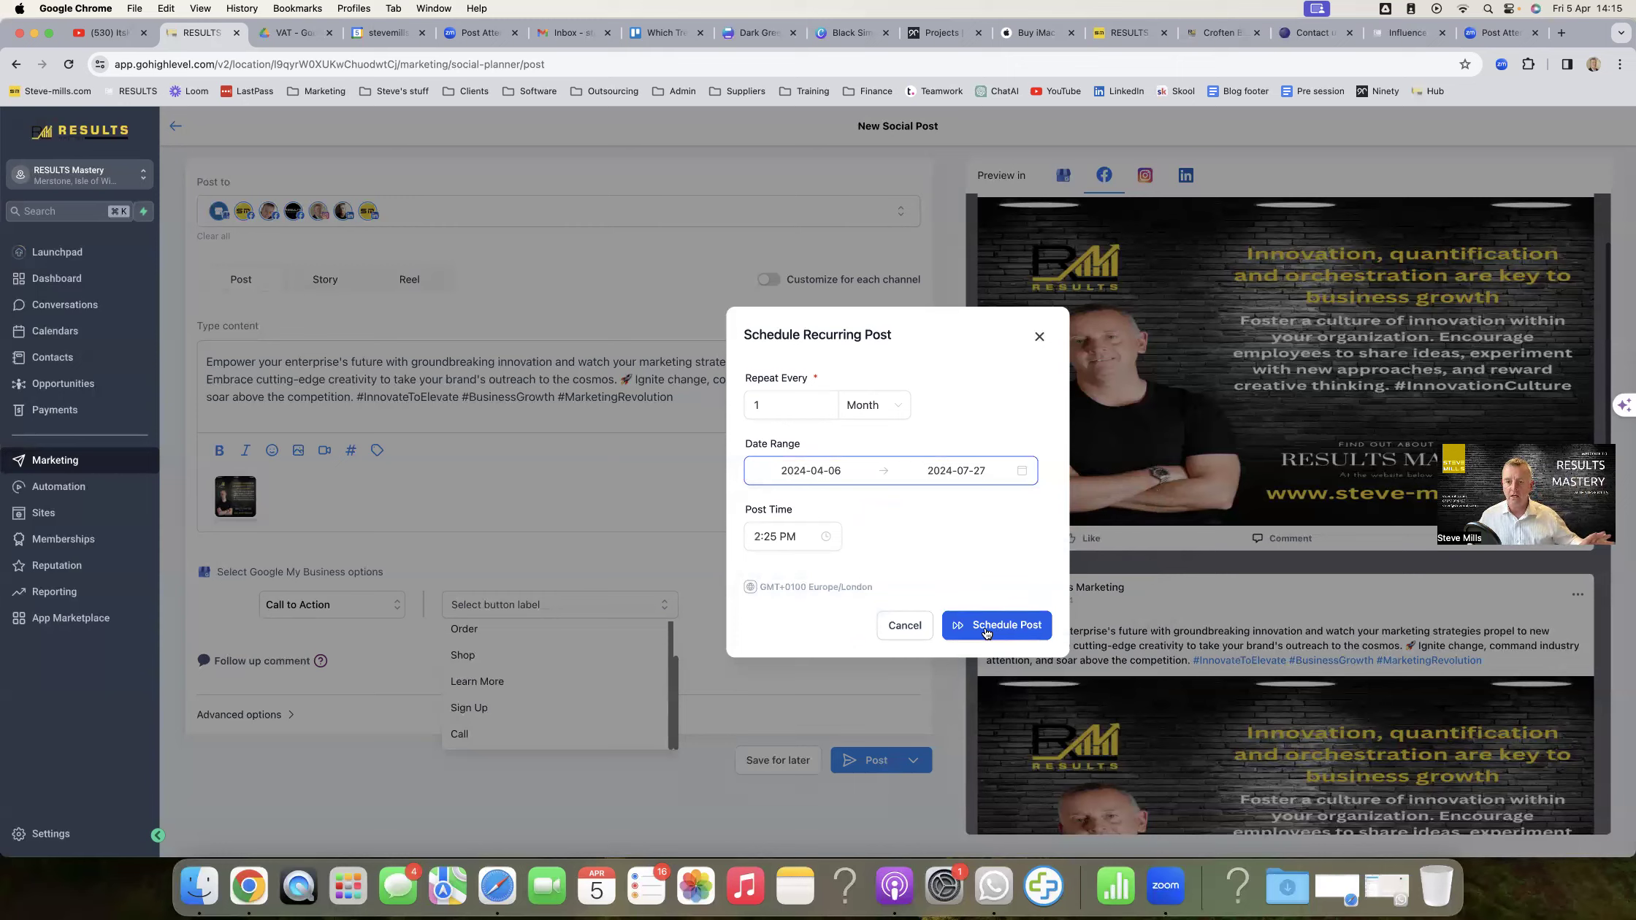
# - Schedule the recurring post with the chosen monthly interval and date range
pyautogui.click(755, 540)
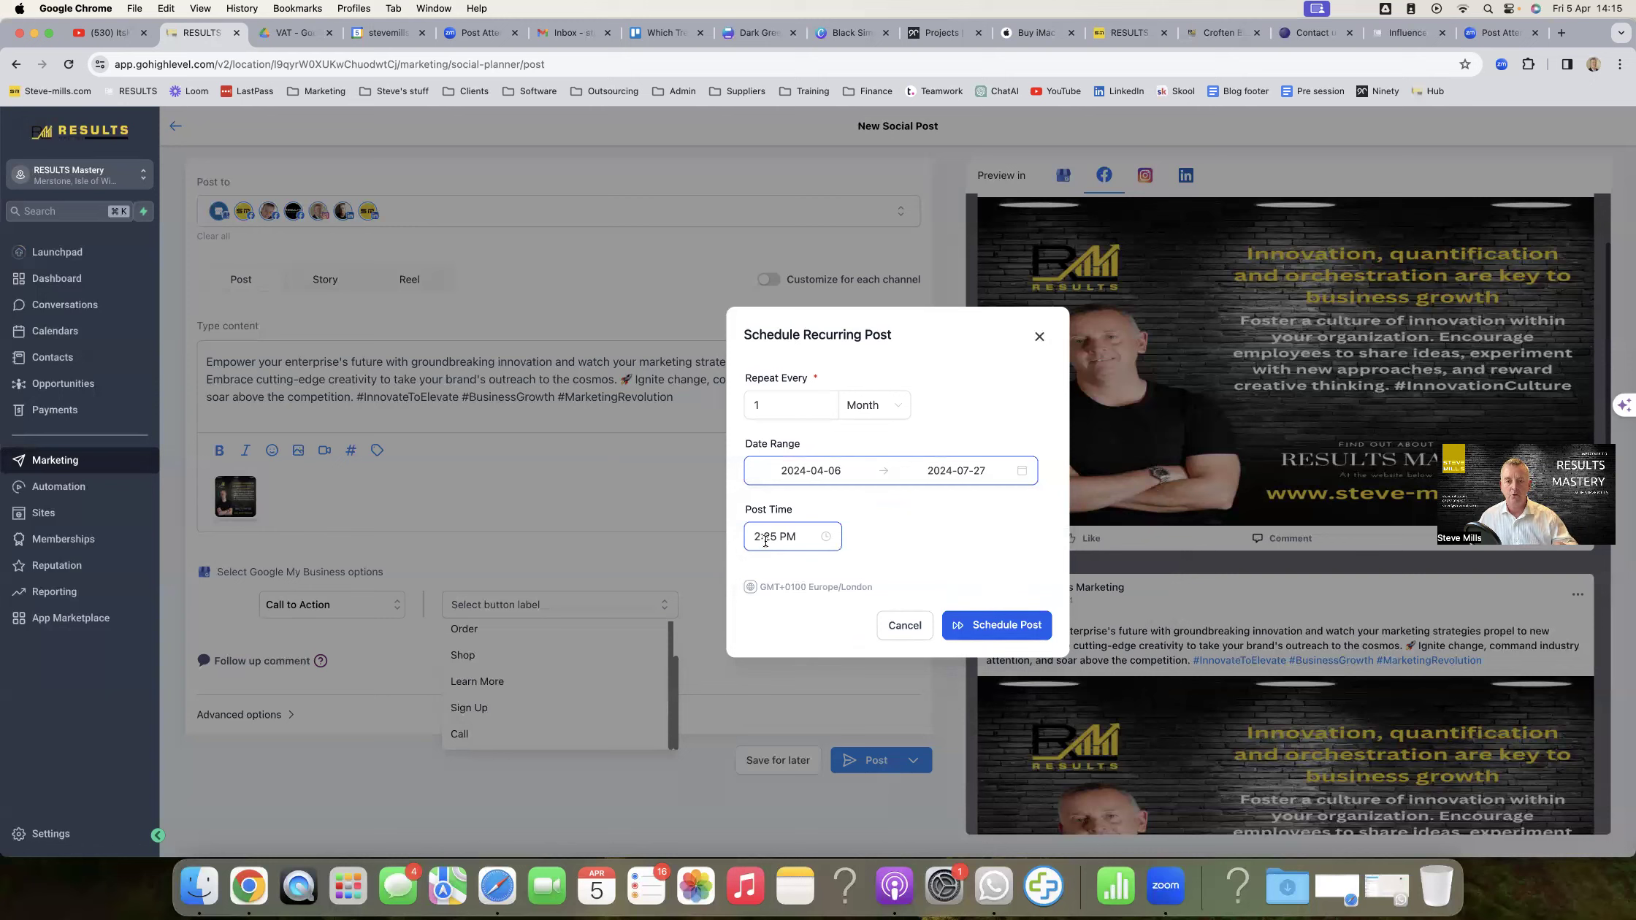
pyautogui.click(871, 410)
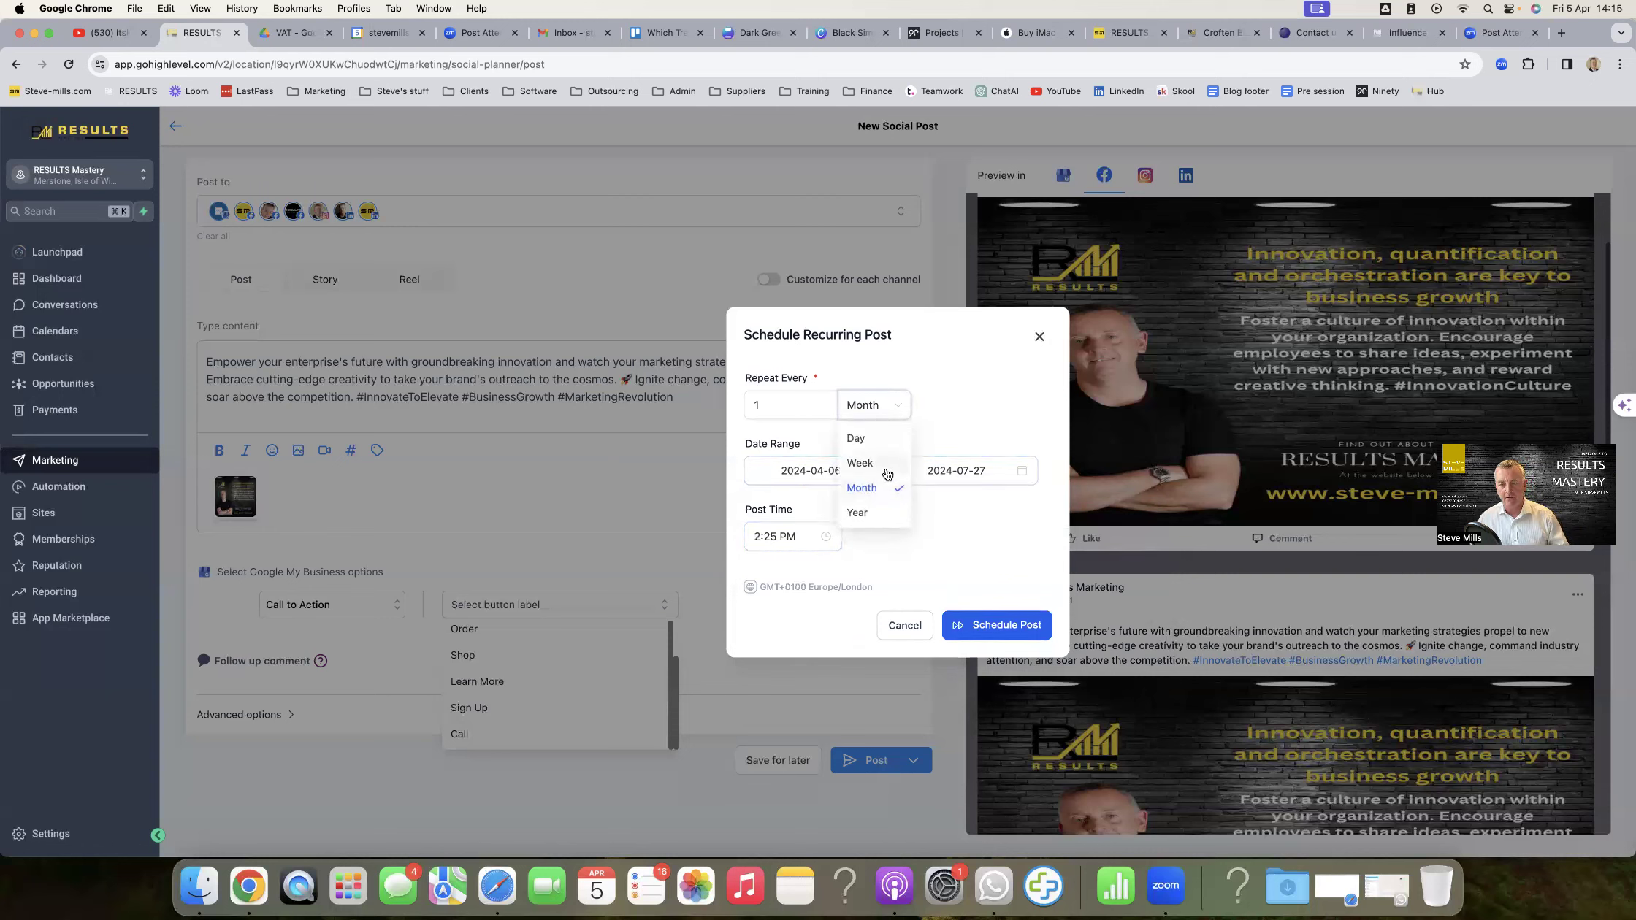
pyautogui.click(932, 422)
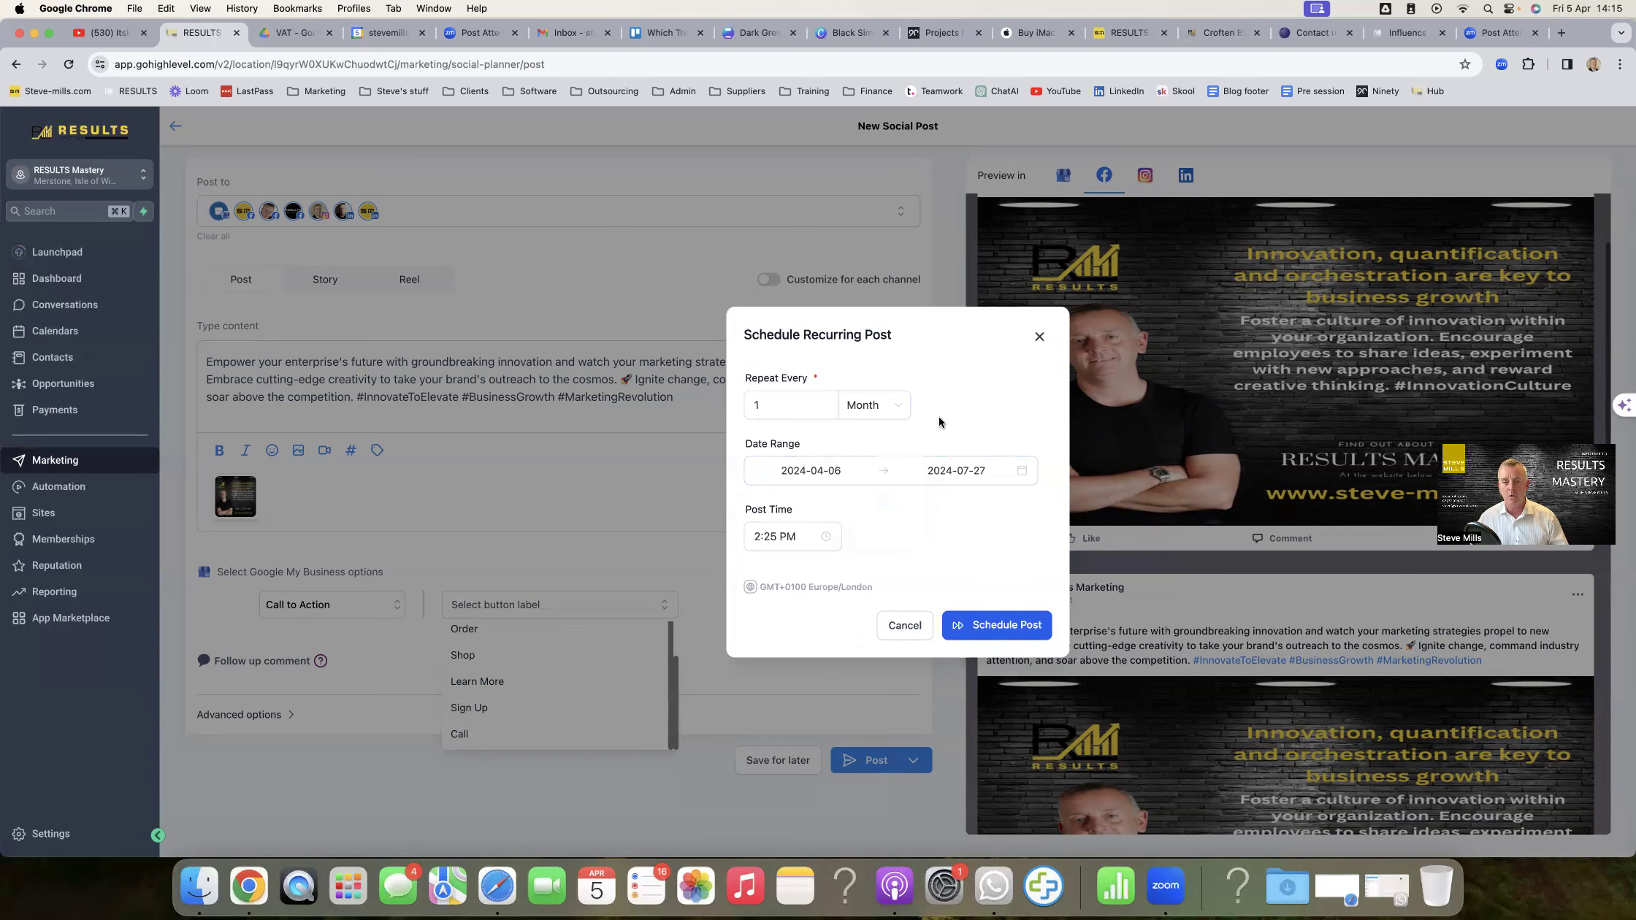
pyautogui.click(1004, 625)
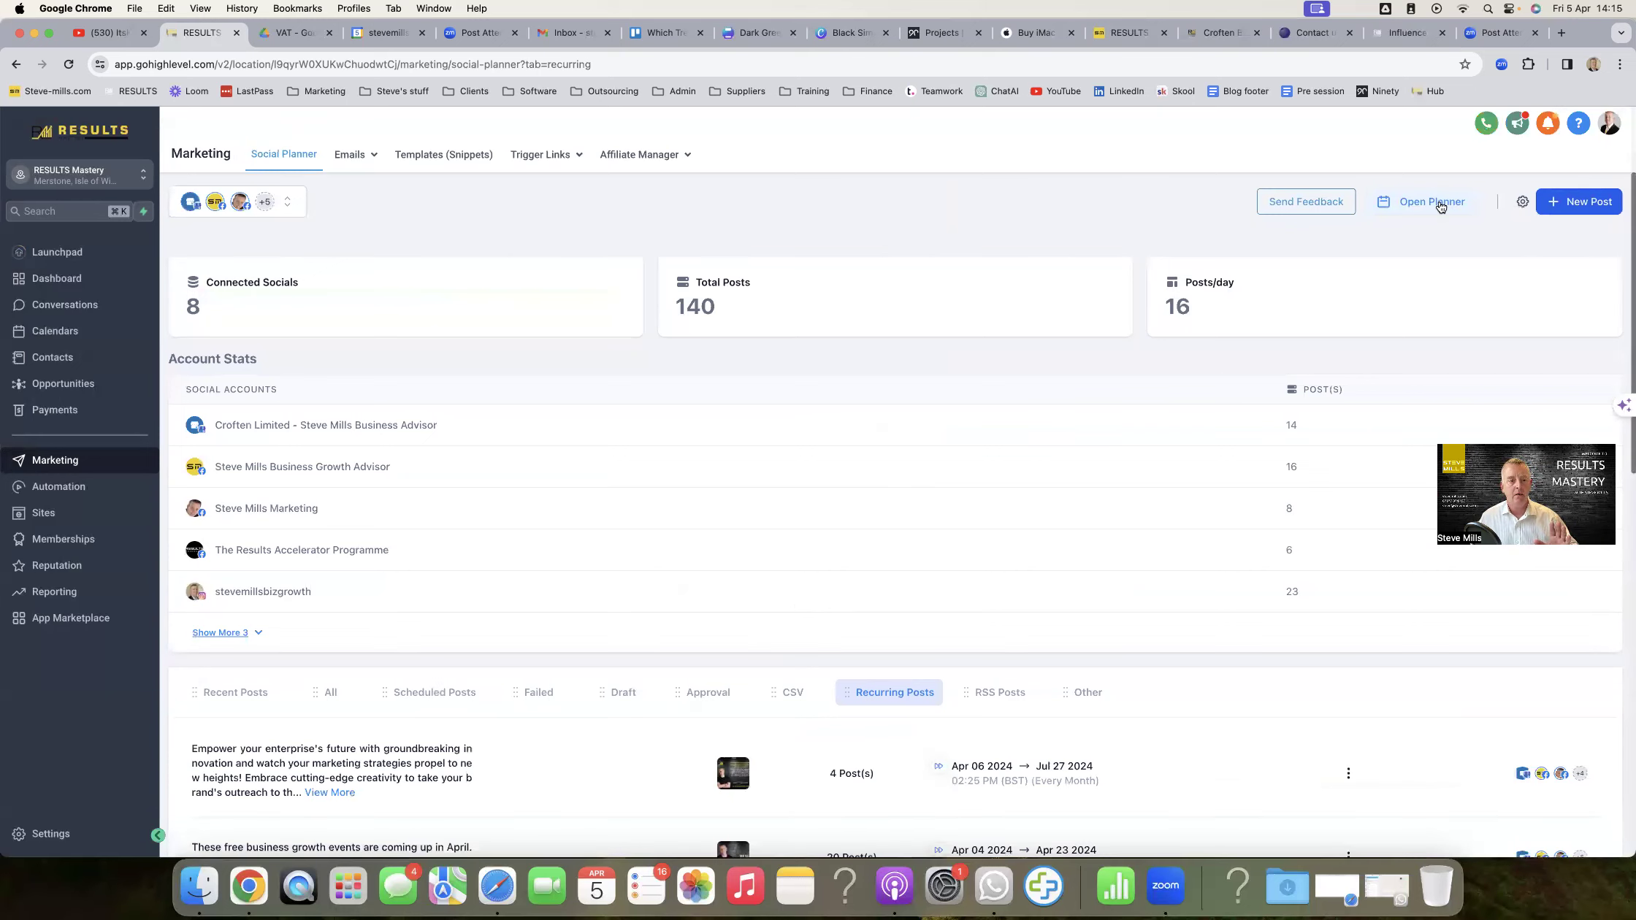
# - Review the social planner's list of recurring posts and its list of scheduled posts
pyautogui.scroll(-10, 1000, 338)
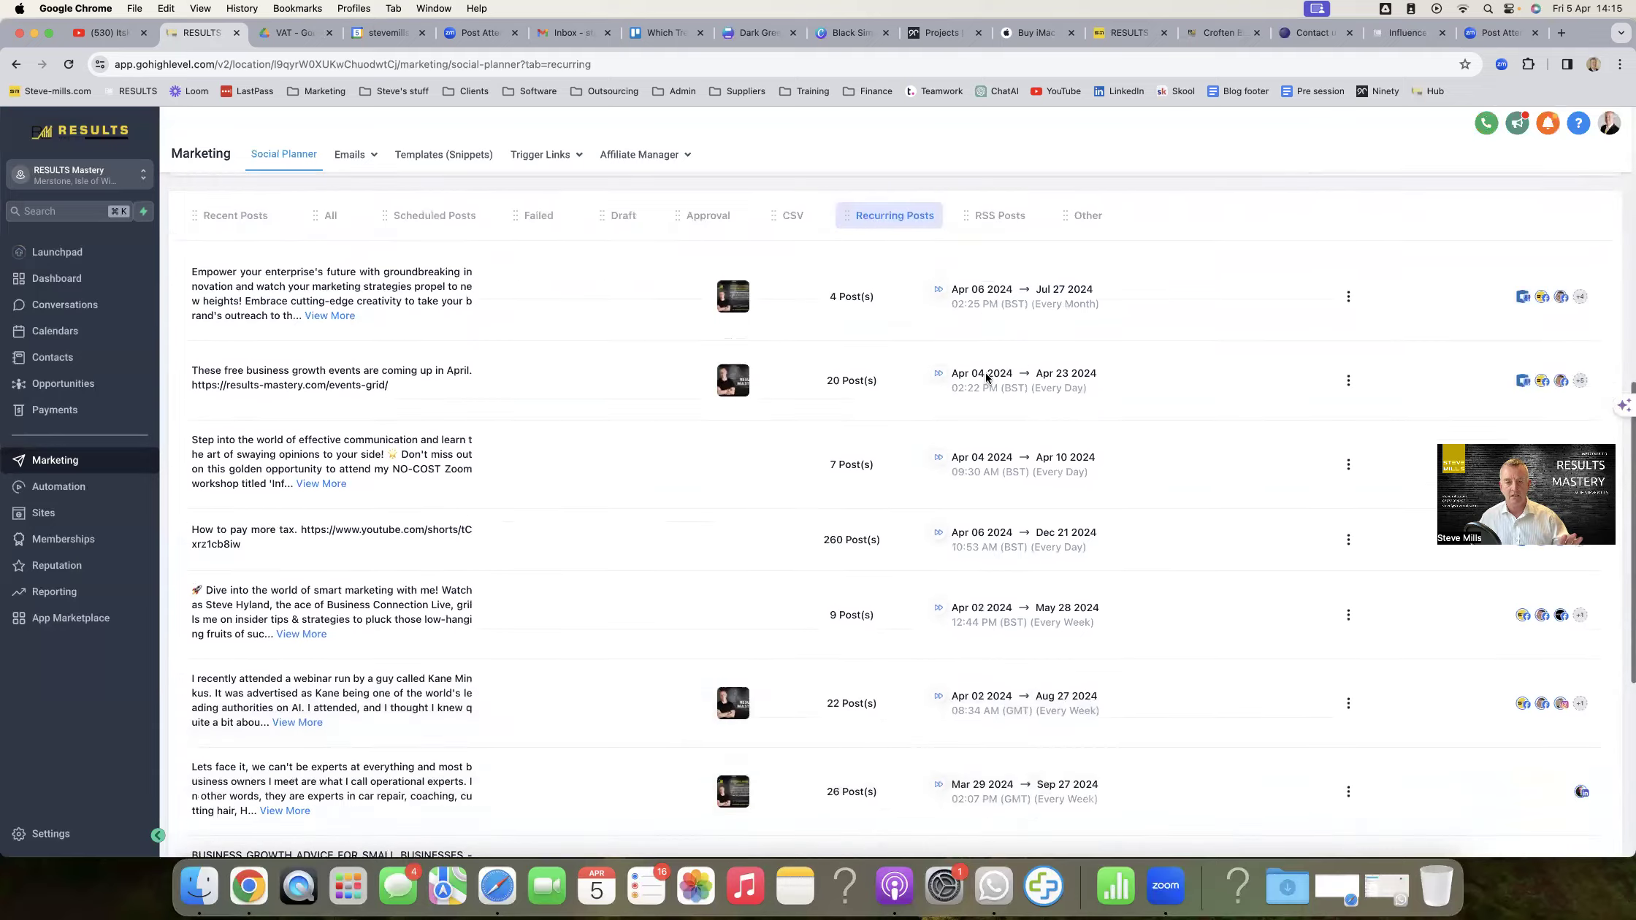
pyautogui.scroll(-5, 985, 377)
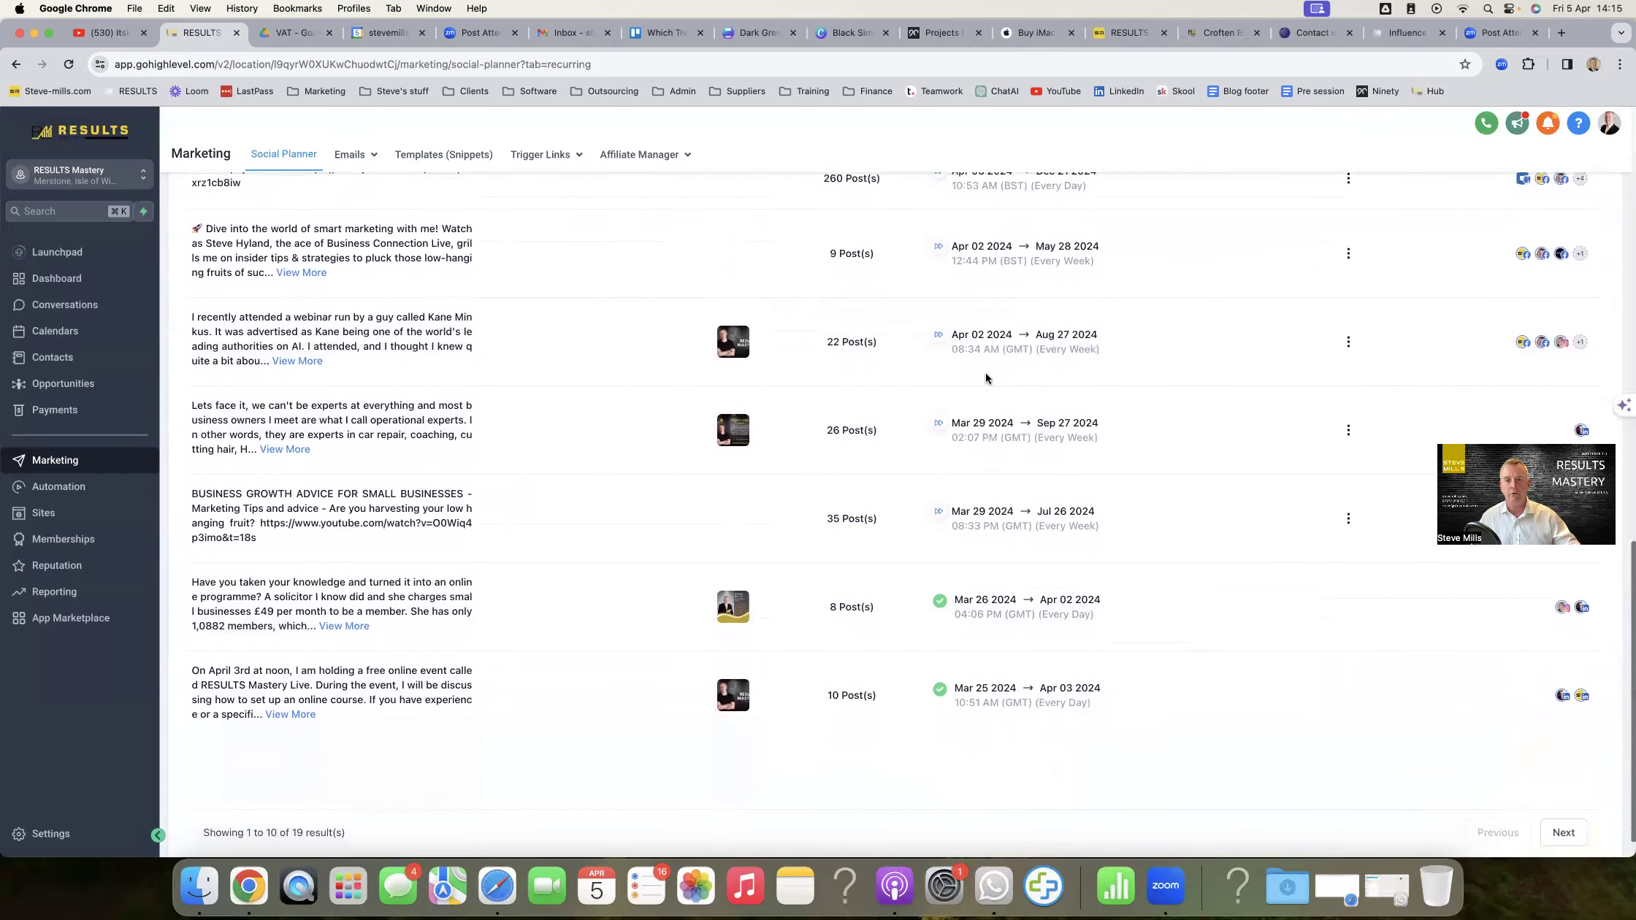
pyautogui.scroll(15, 985, 376)
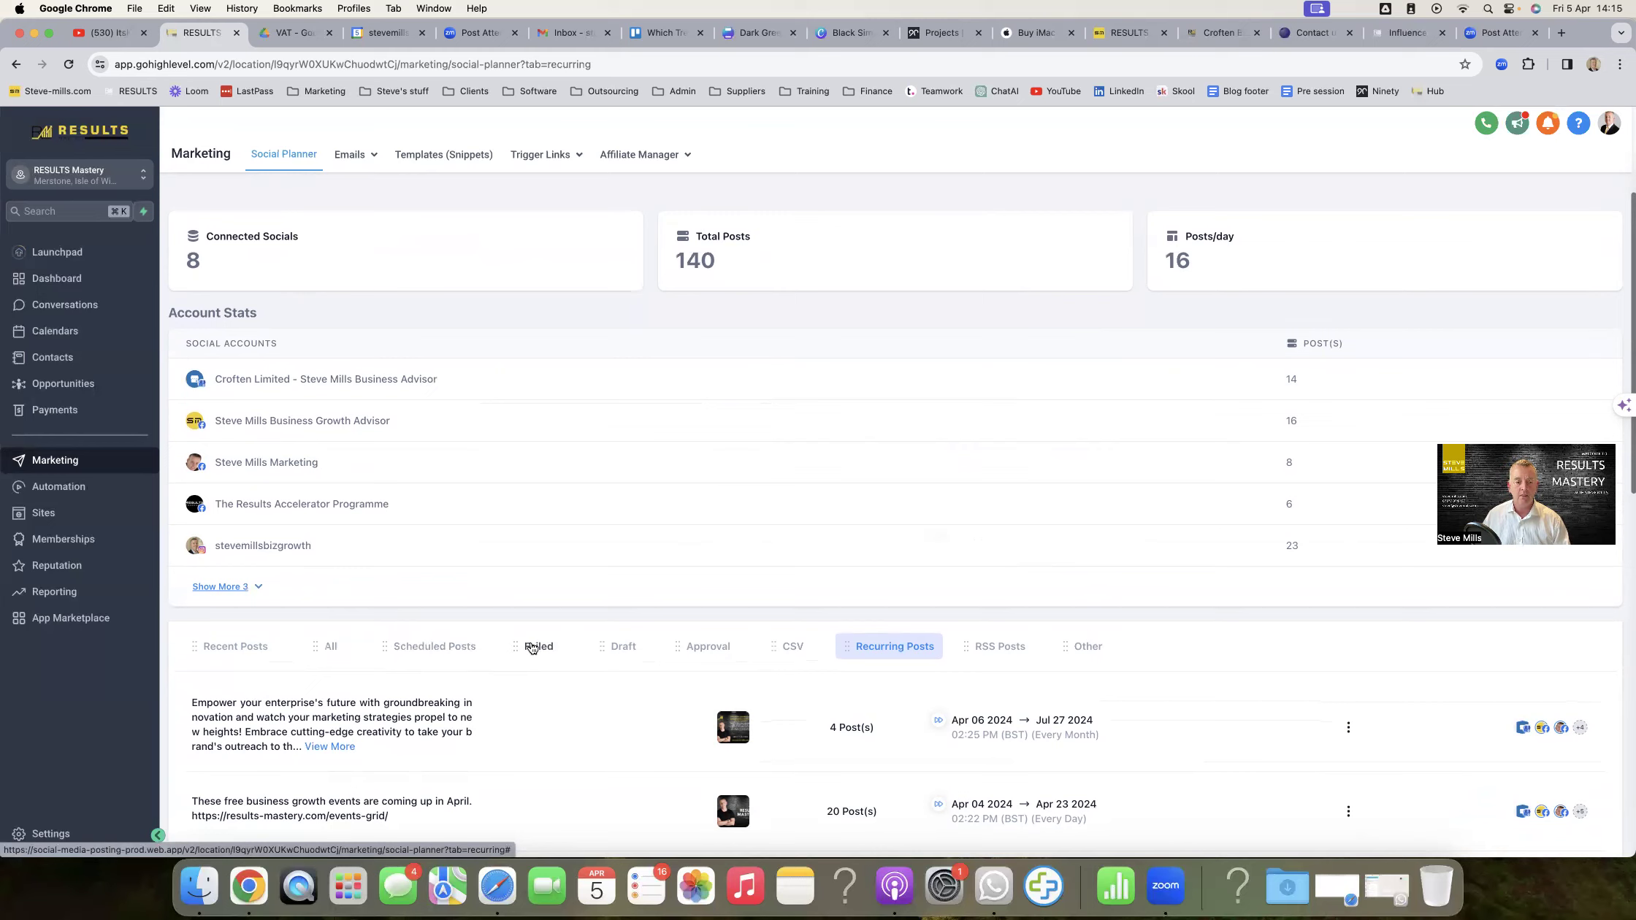
pyautogui.click(435, 647)
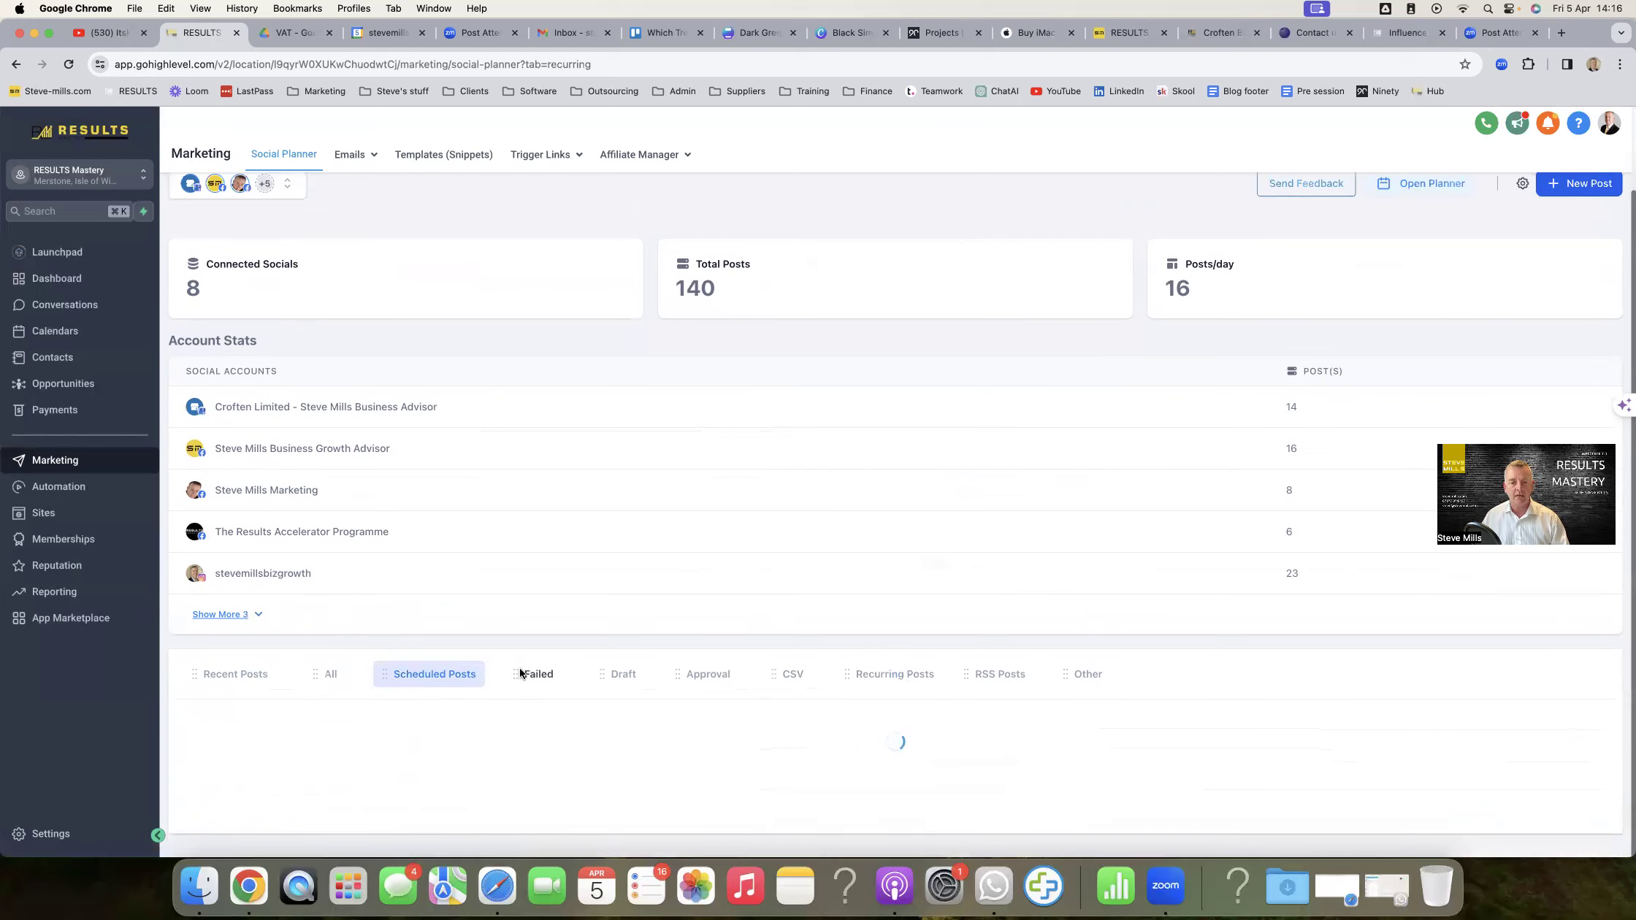
pyautogui.scroll(-3, 518, 667)
pyautogui.scroll(-4, 518, 667)
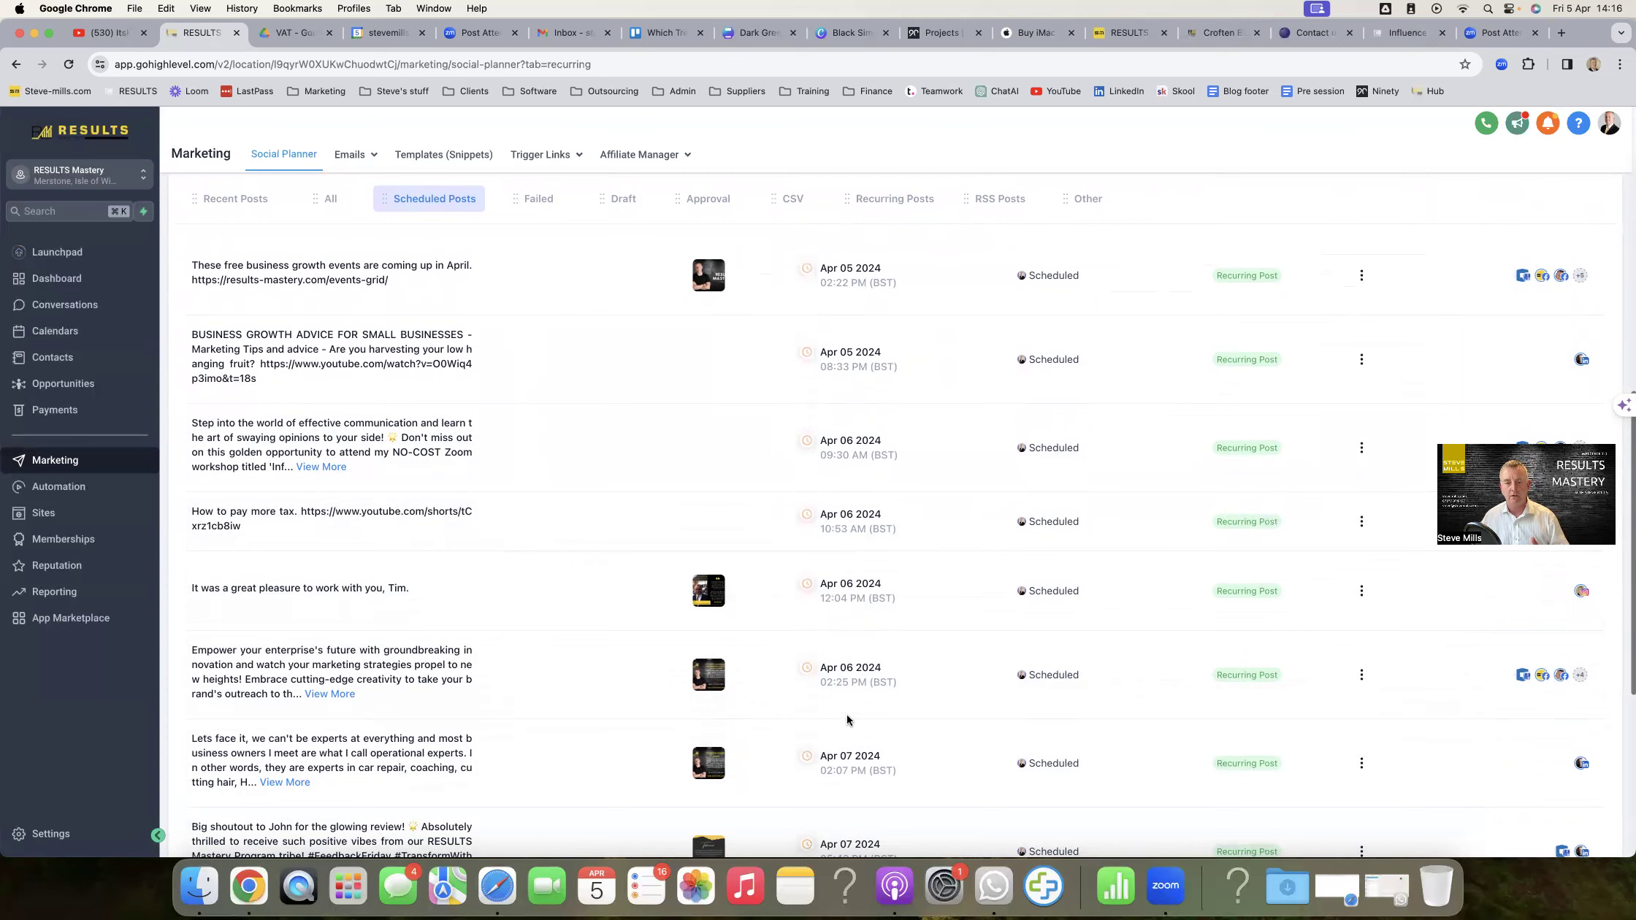
pyautogui.scroll(-5, 845, 674)
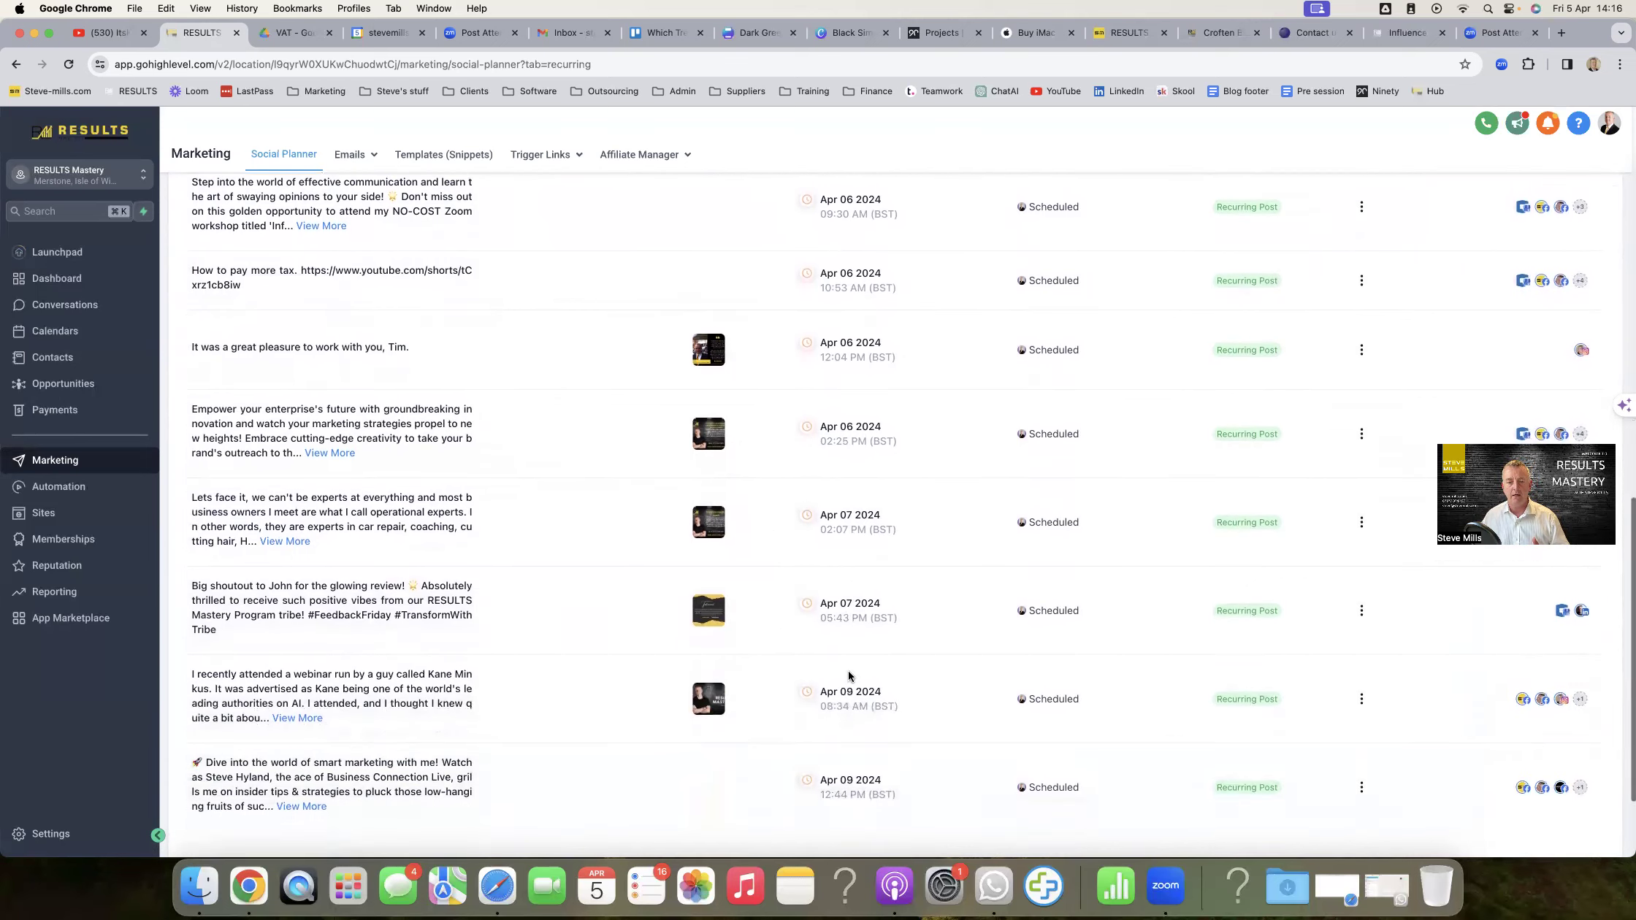
pyautogui.scroll(-2, 848, 634)
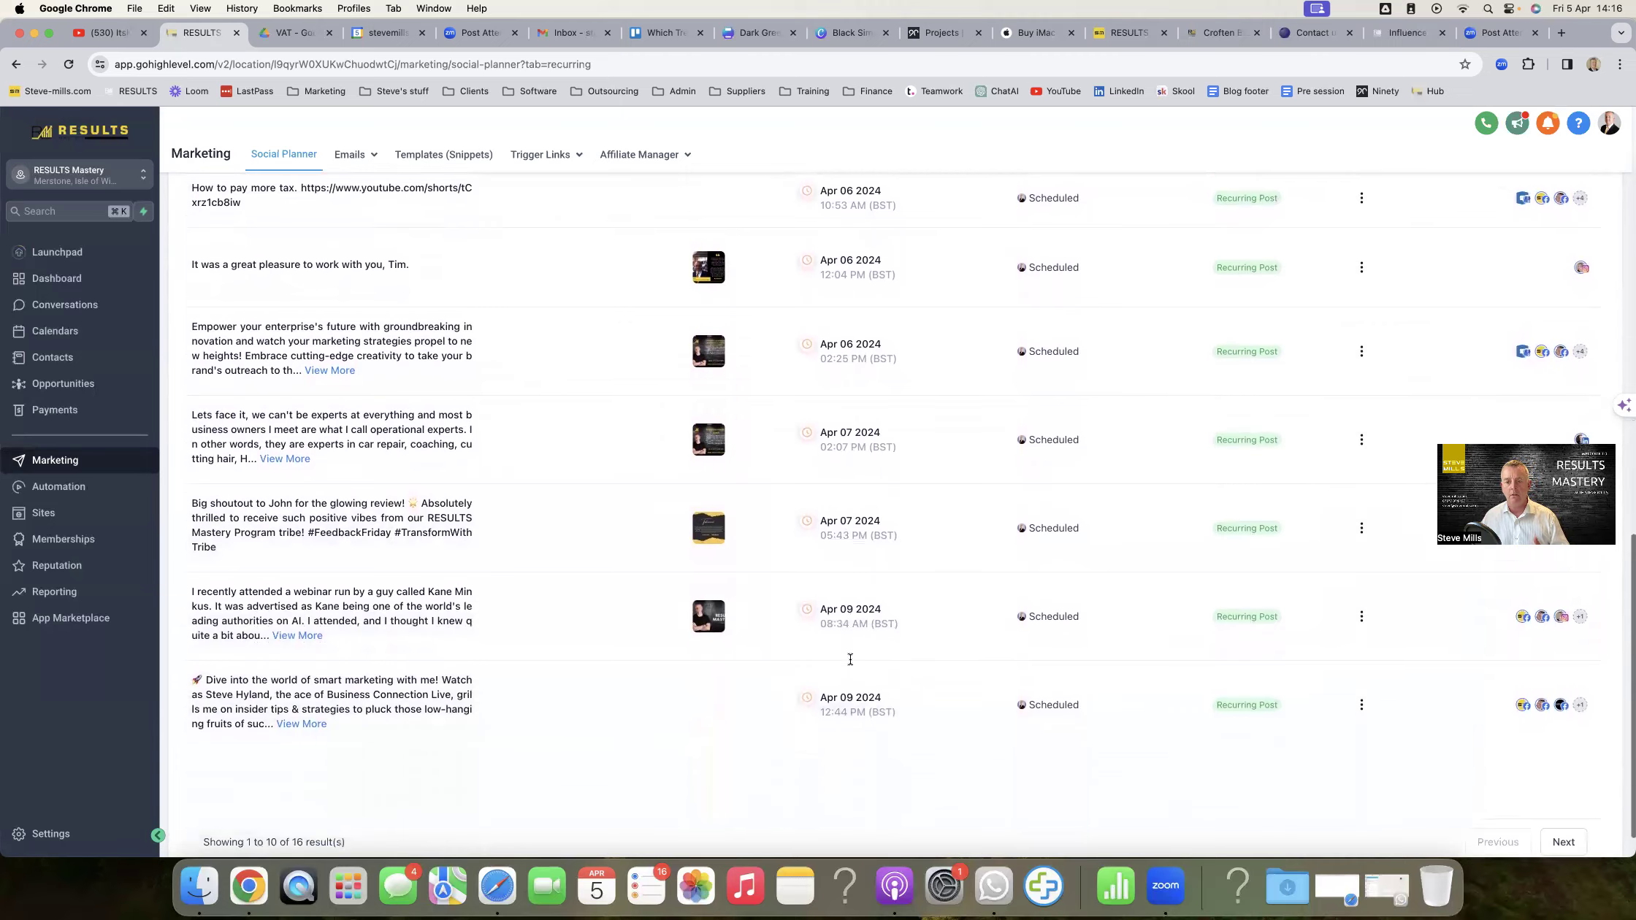
pyautogui.scroll(15, 858, 652)
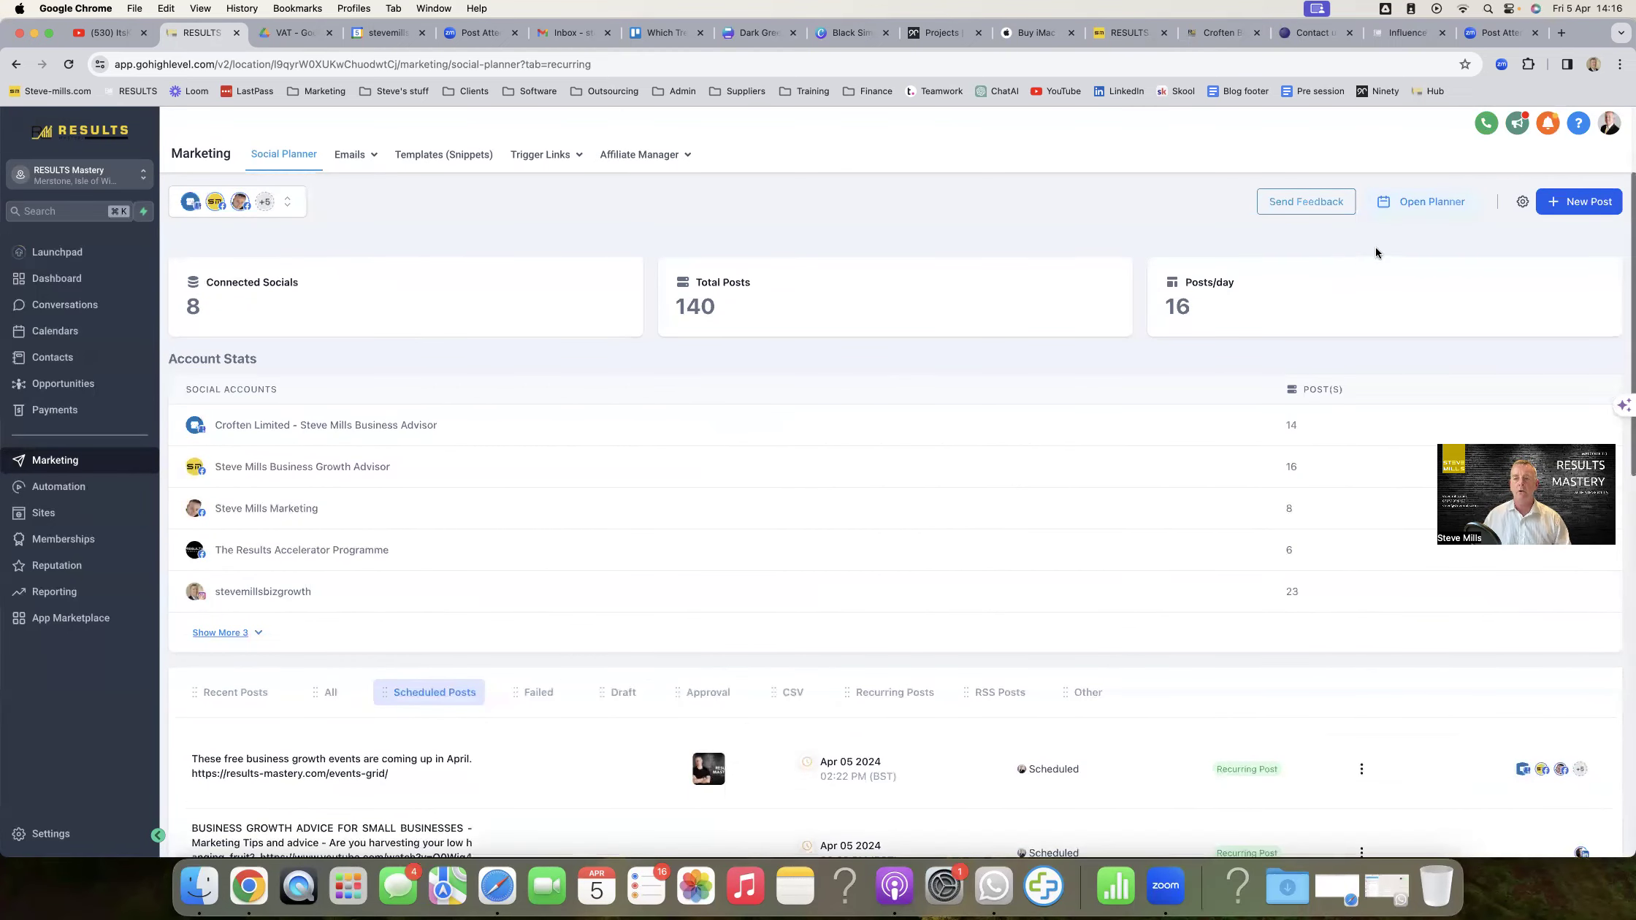
# - Review the planner calendar's monthly view for April and May 2024, and return to the social planner overview
pyautogui.click(1433, 207)
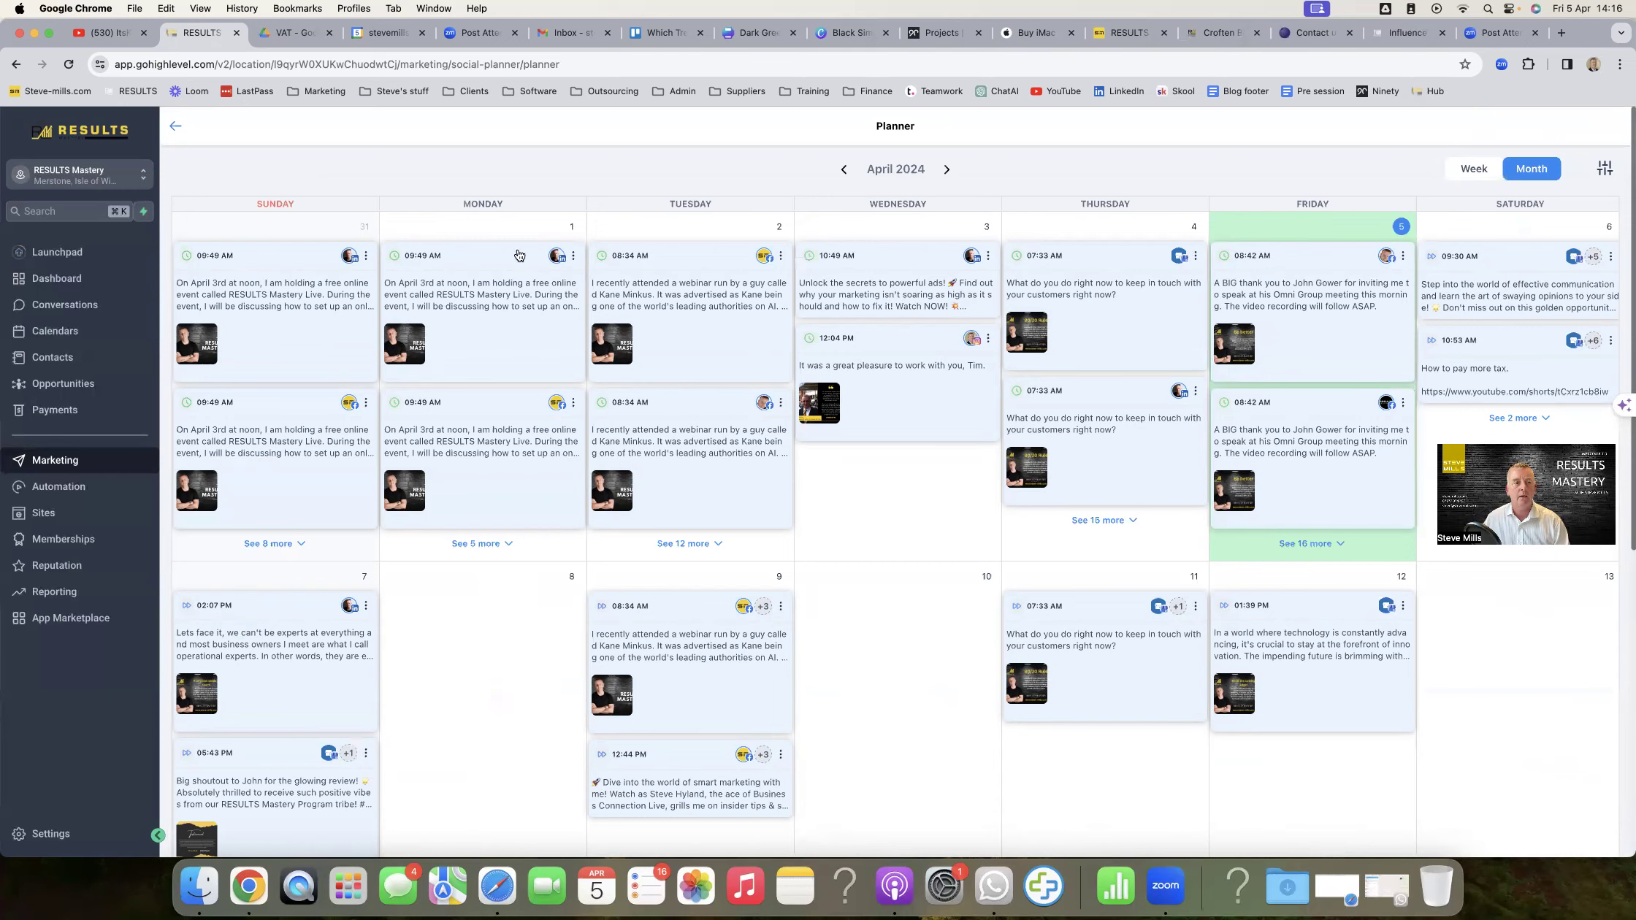
pyautogui.click(945, 169)
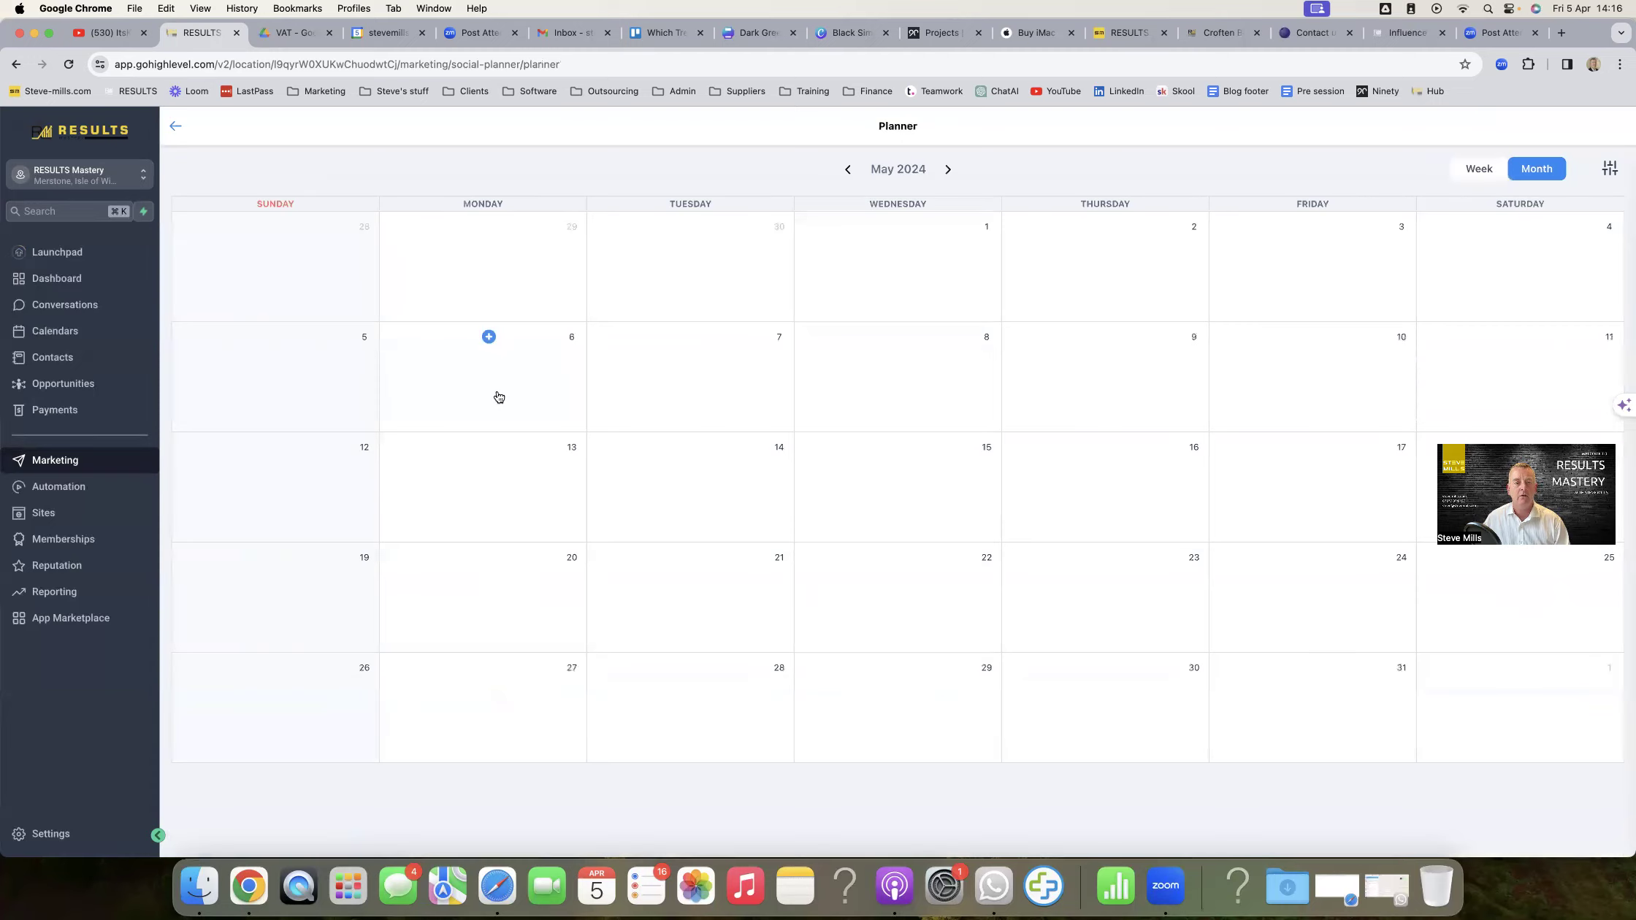
pyautogui.click(848, 168)
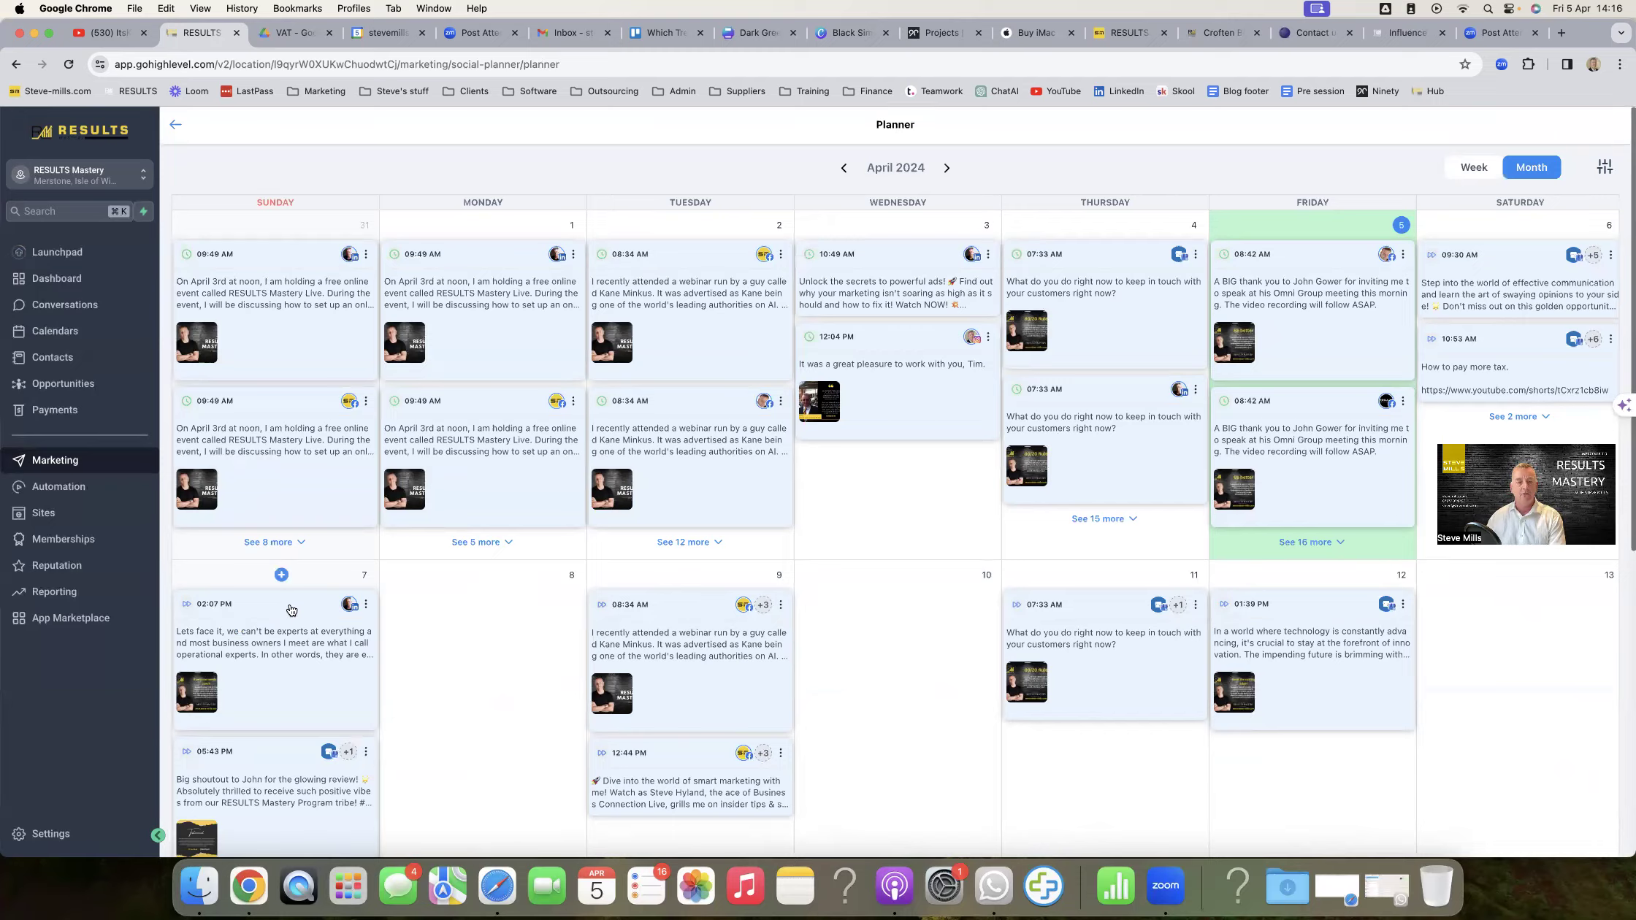
pyautogui.scroll(-3, 284, 610)
pyautogui.scroll(-1, 261, 544)
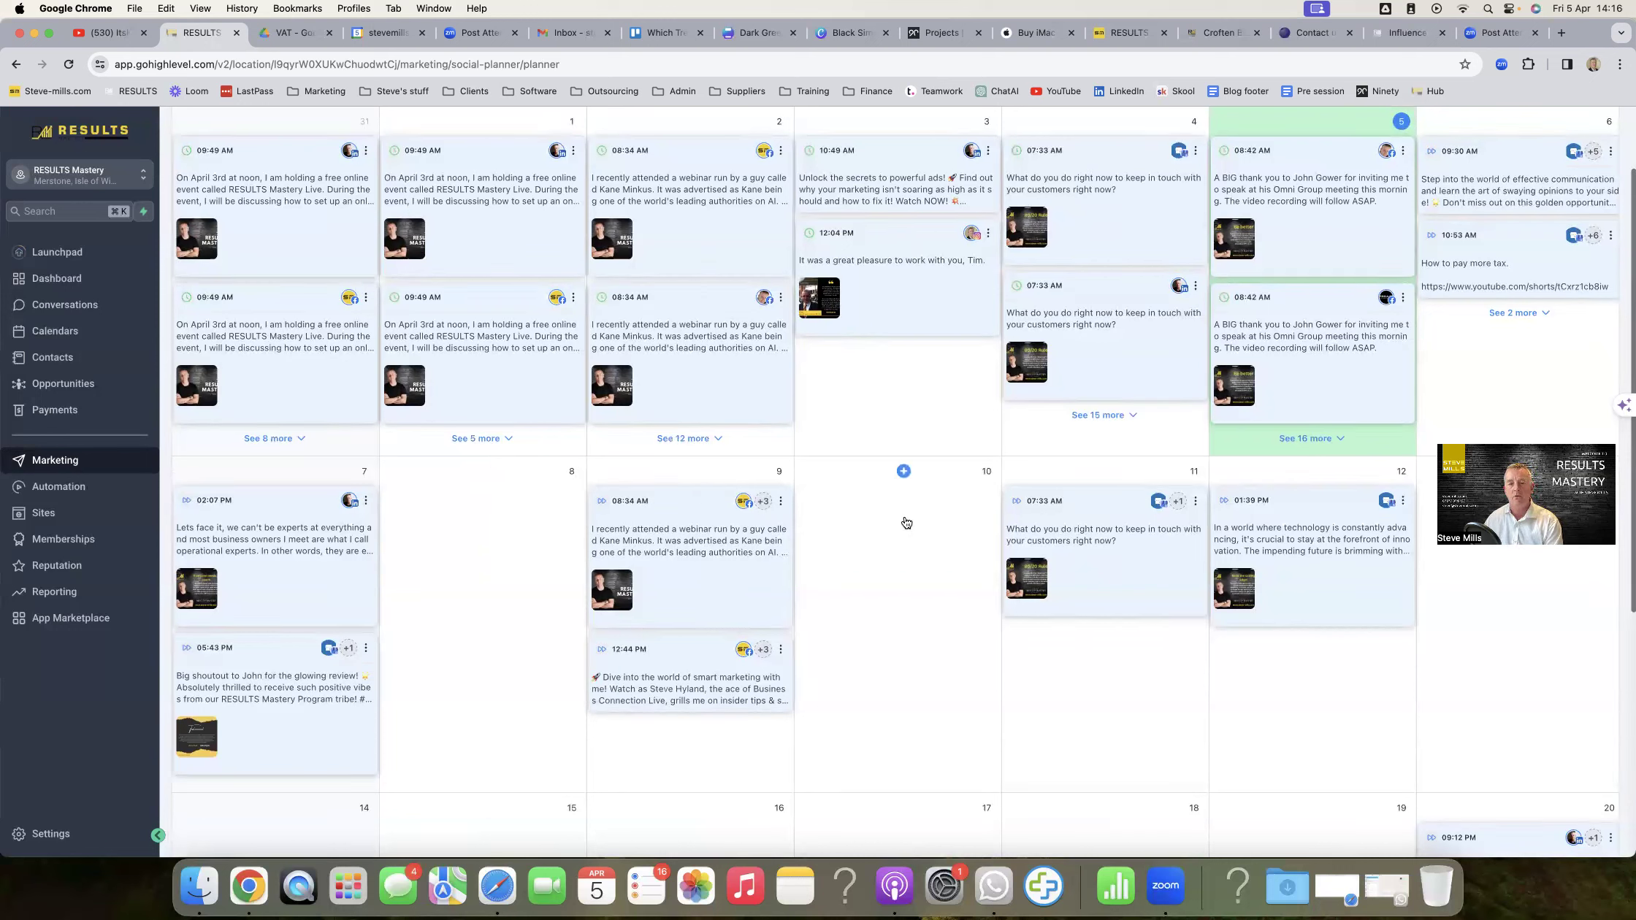
pyautogui.scroll(-3, 879, 527)
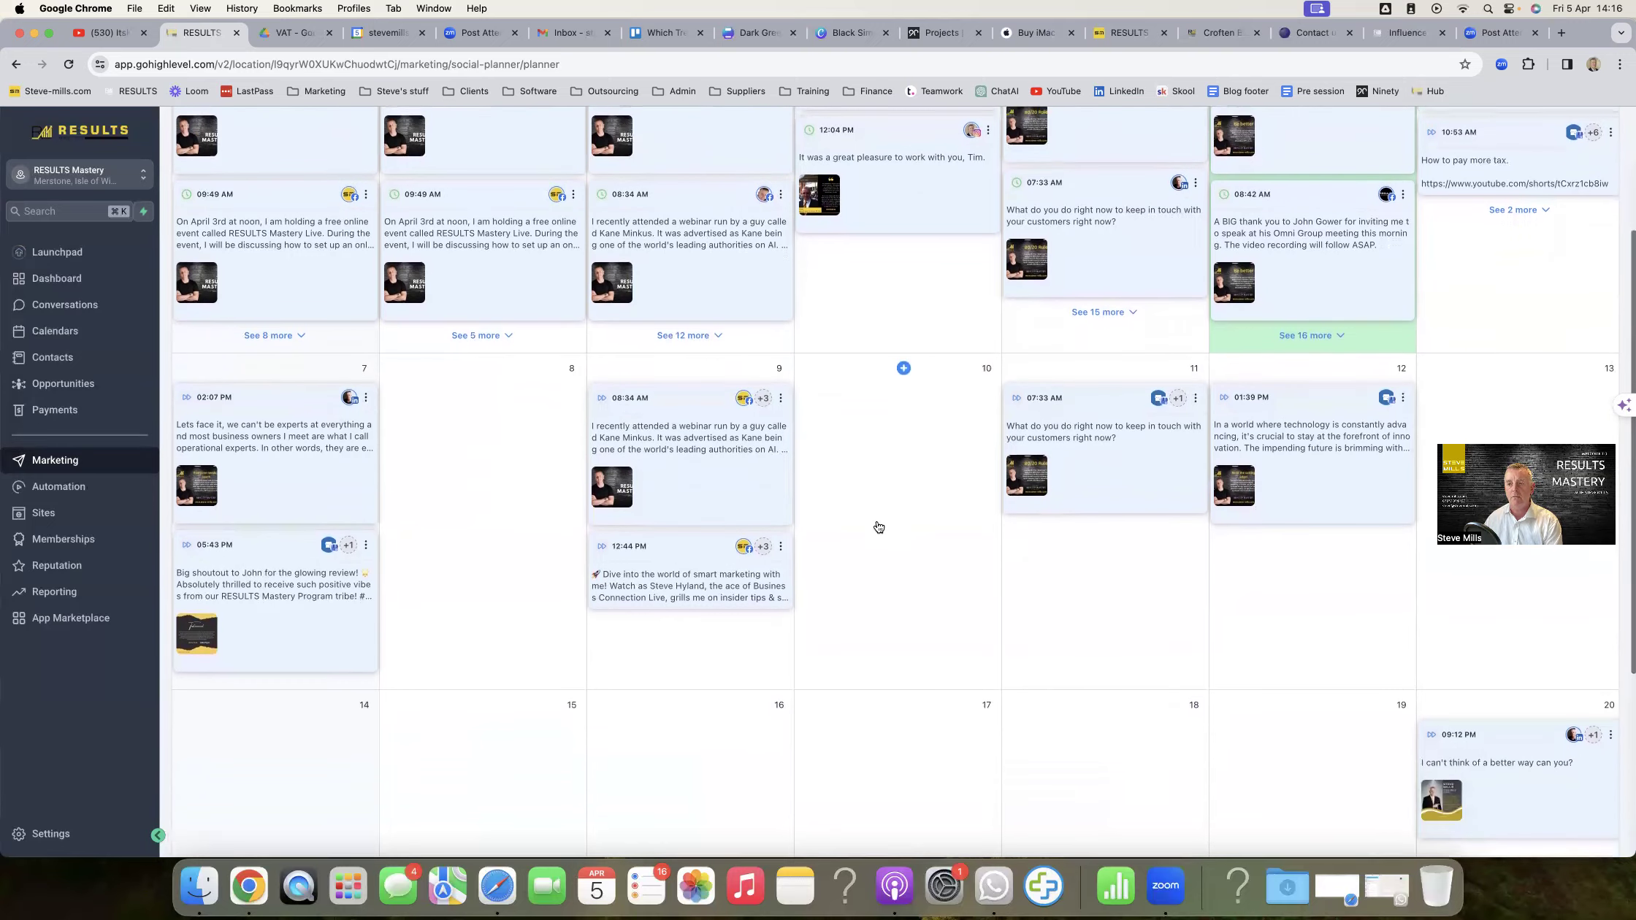
pyautogui.scroll(6, 1592, 366)
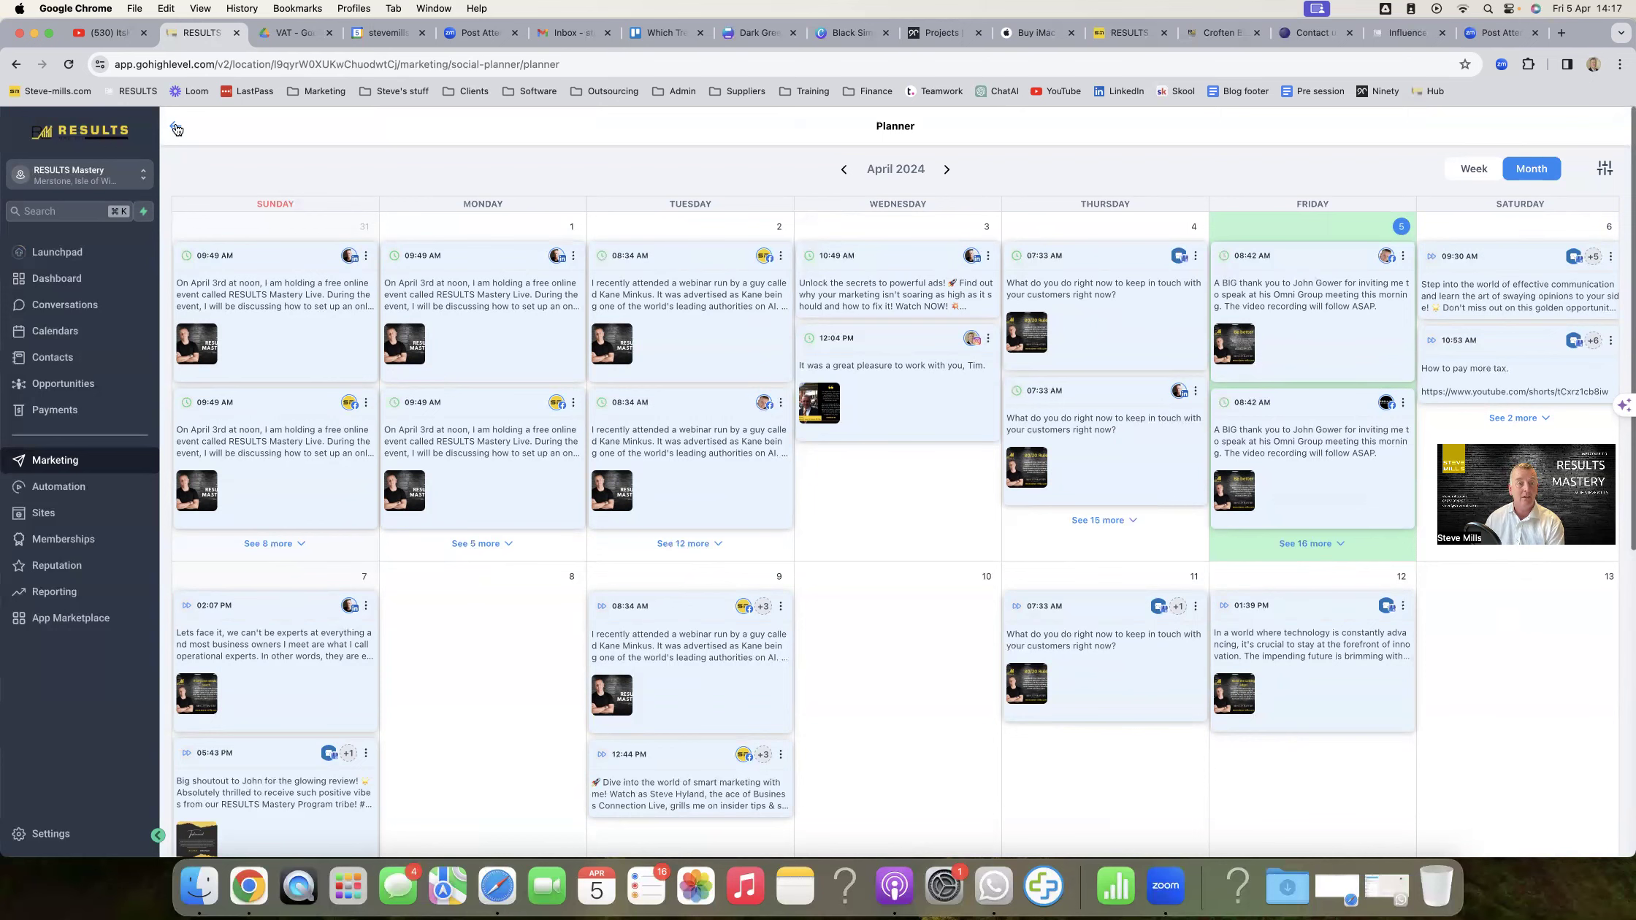
pyautogui.click(175, 128)
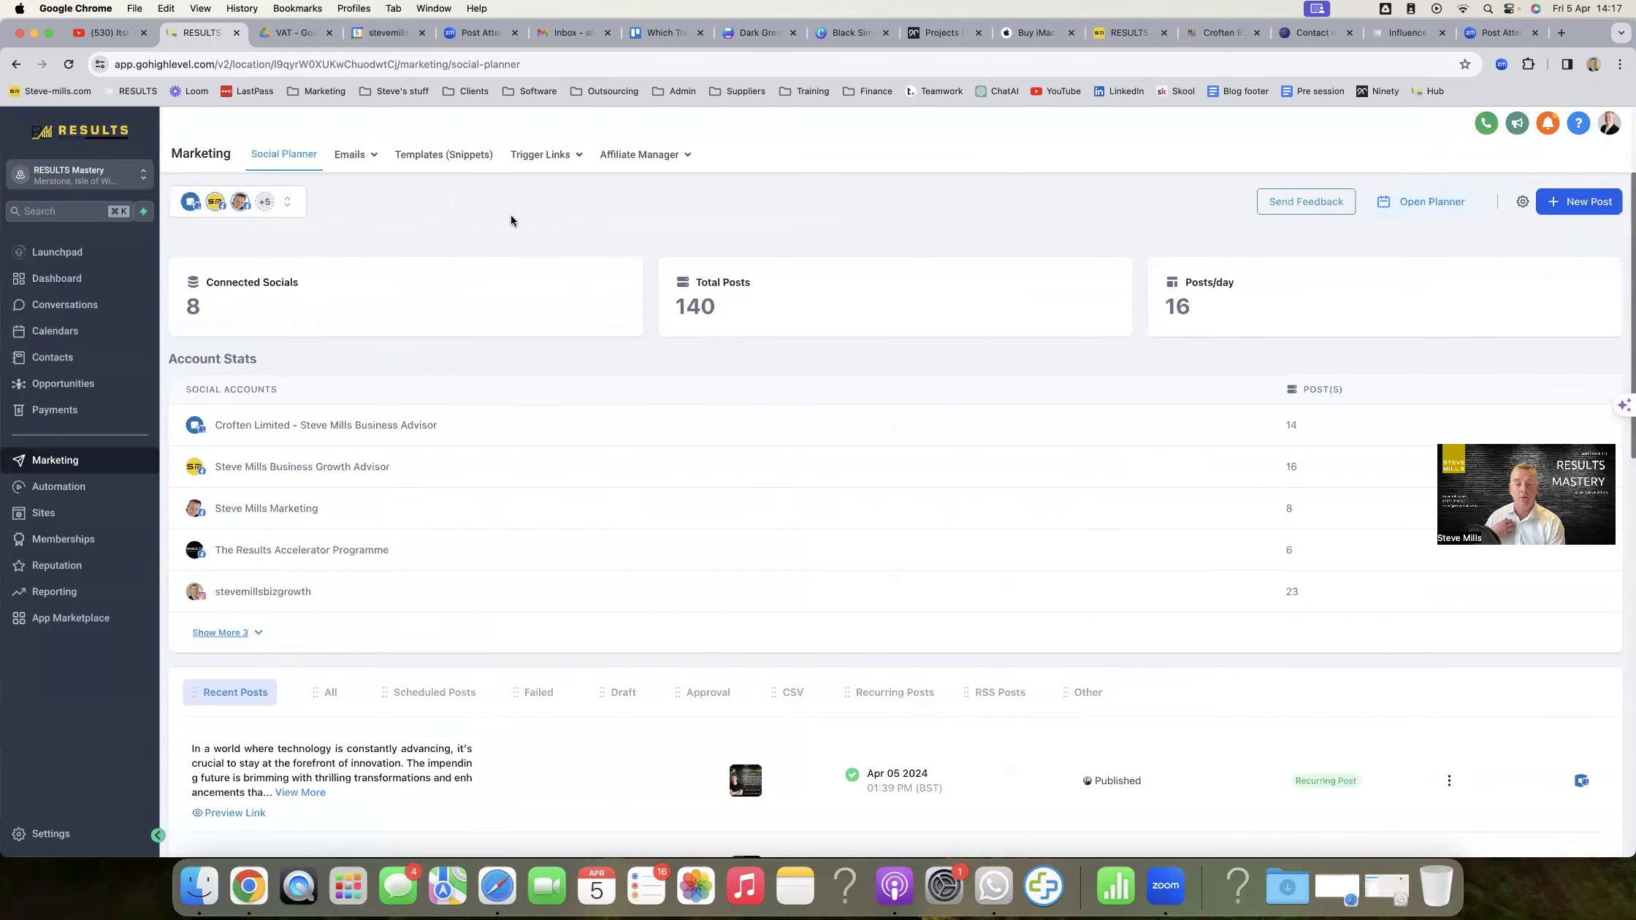